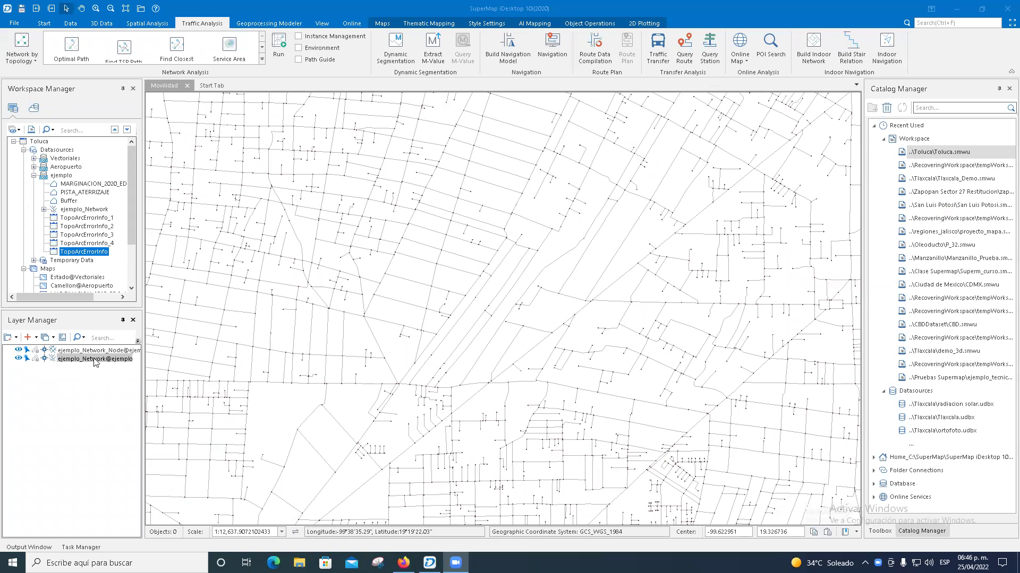
- Examine the ejemplo_Network dataset, its node sub-dataset and the full extent of the road network on the map
click(89, 351)
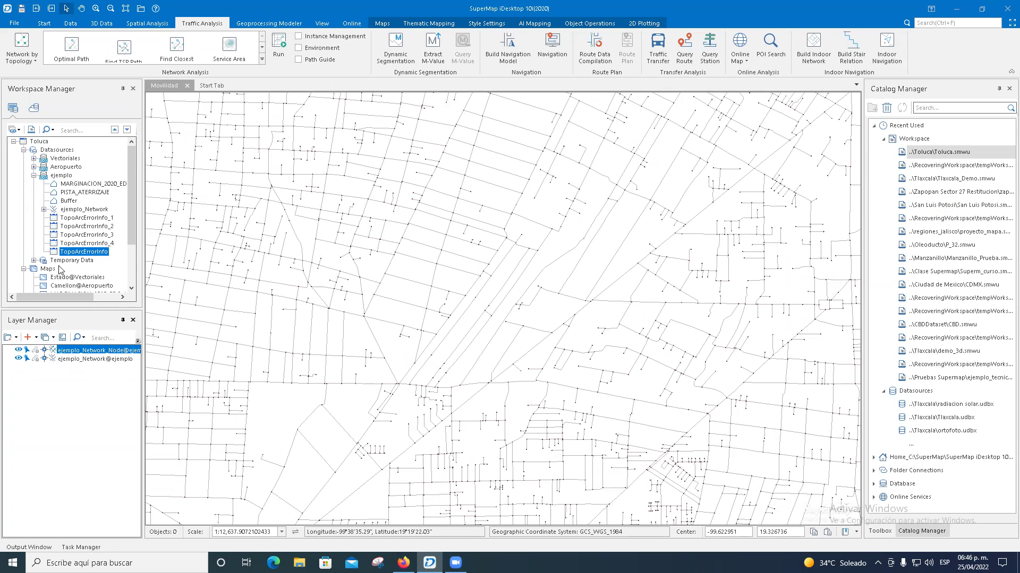
click(43, 209)
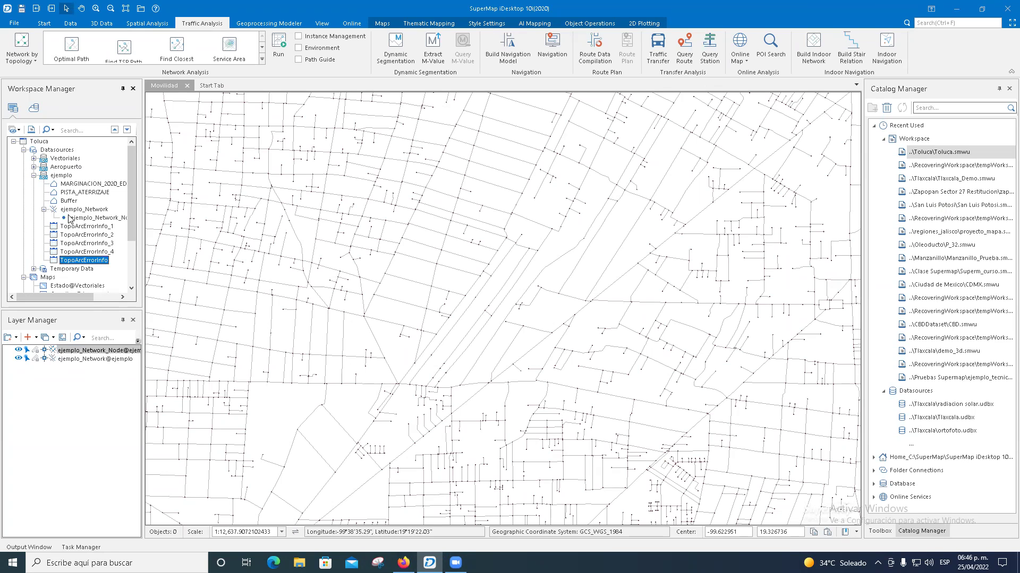
click(85, 211)
click(93, 218)
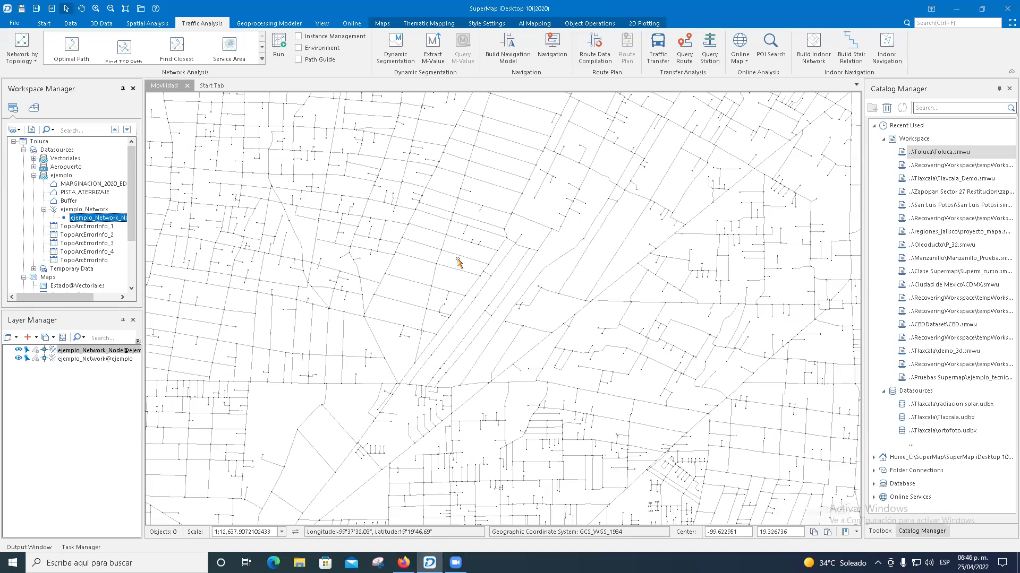
scroll(473, 313, down, 3)
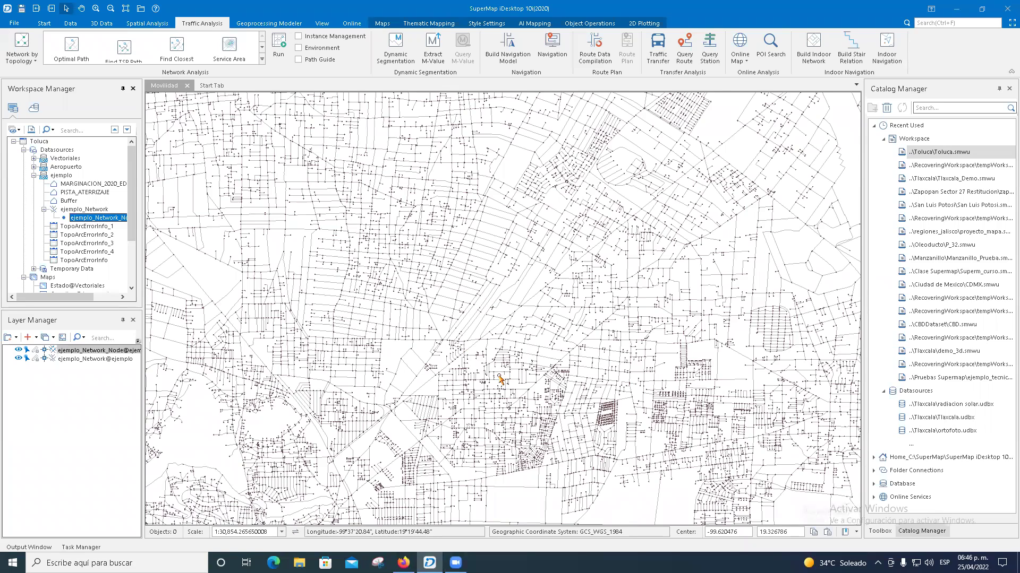
scroll(512, 366, down, 2)
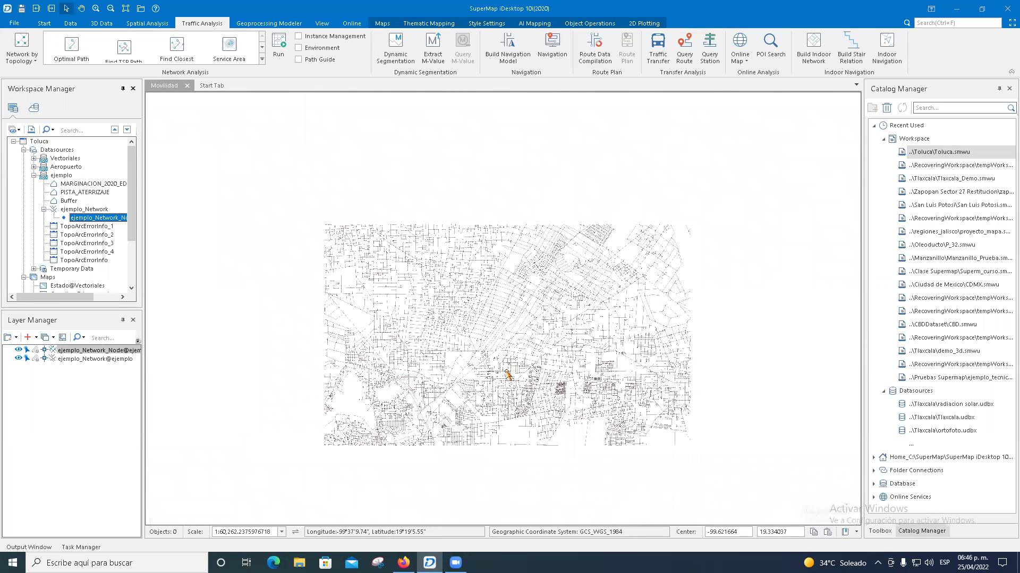
scroll(508, 375, up, 2)
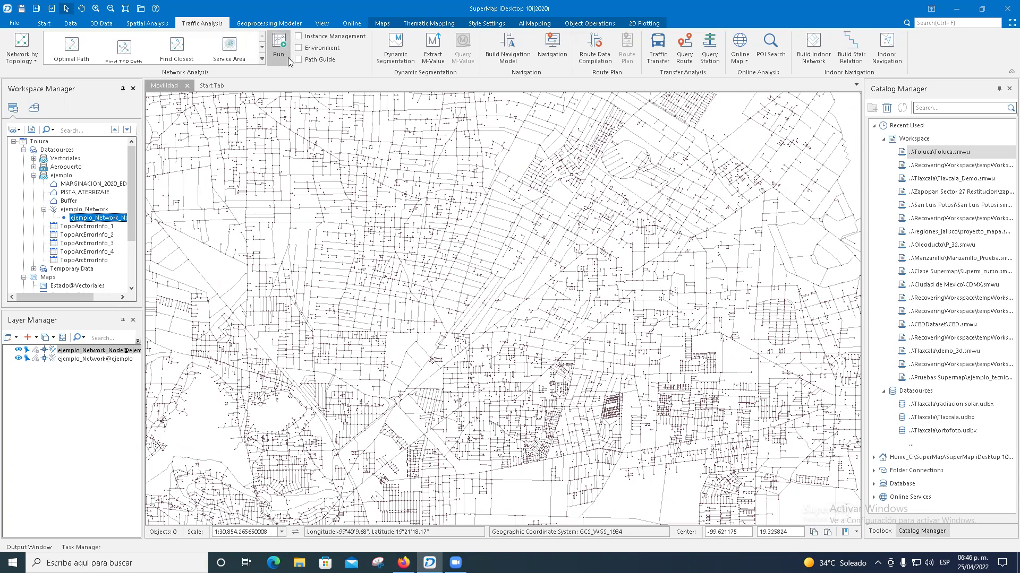
- Create an Optimal Path Analysis instance for the road network
click(262, 60)
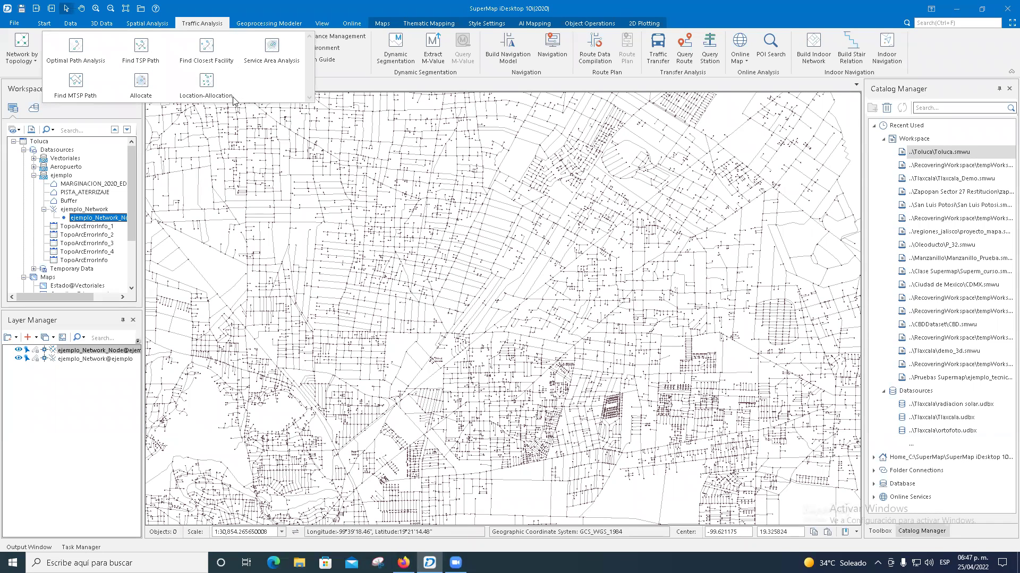
click(77, 53)
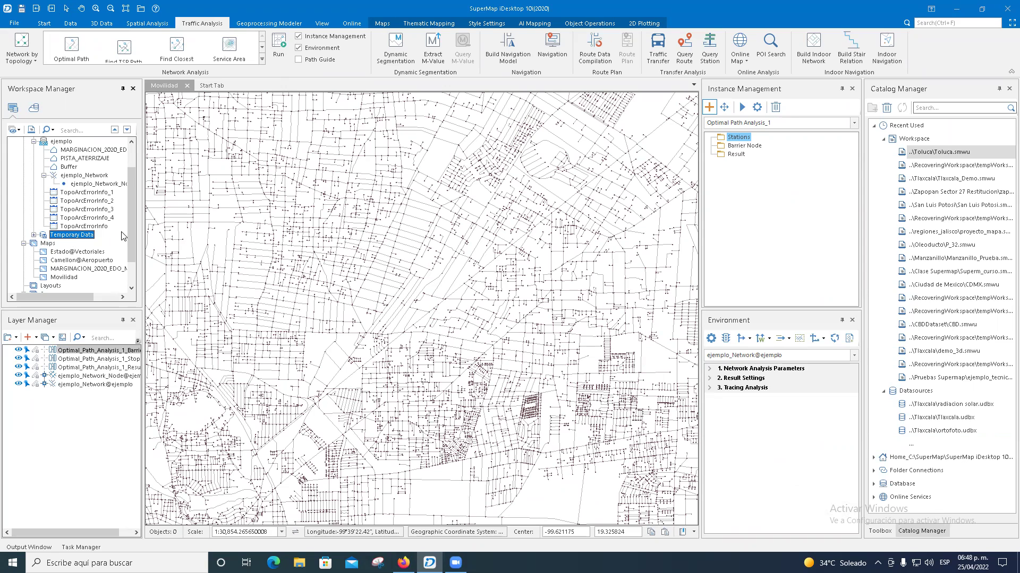
- Delete all six Optimal_Path_Analysis datasets from the Temporary Data datasource
click(34, 142)
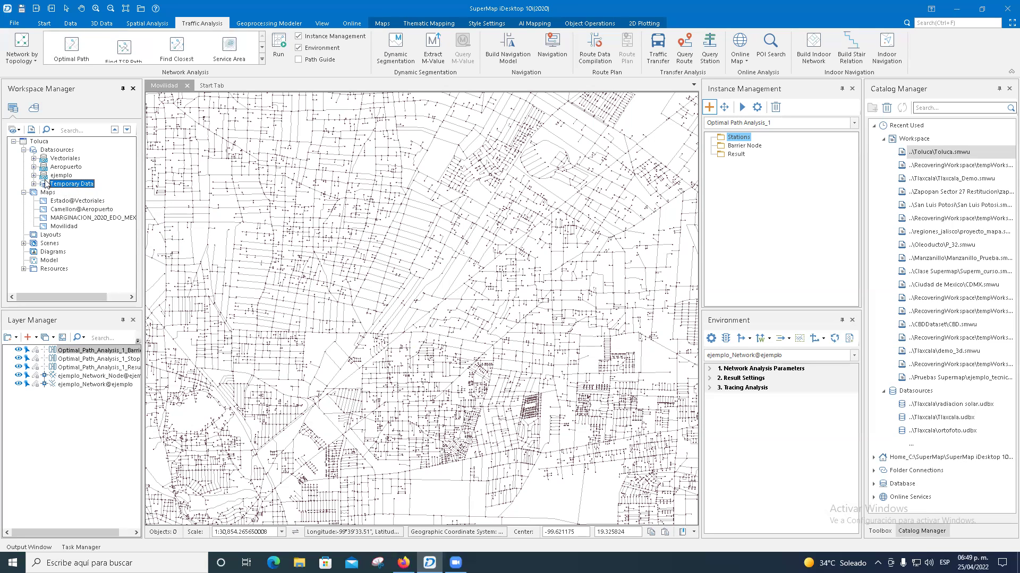
double_click(71, 184)
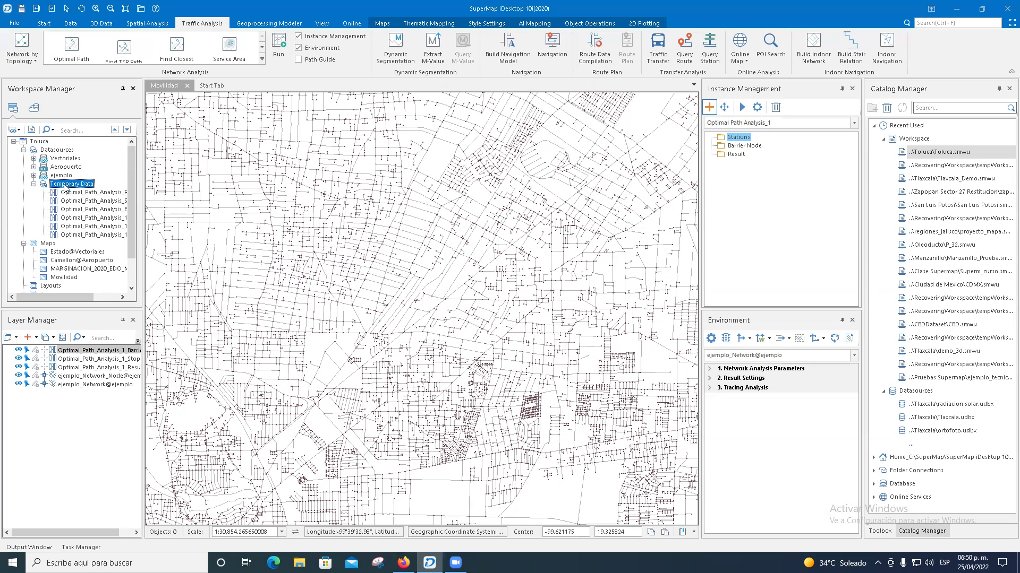
click(94, 194)
click(94, 193)
ctrl+click(95, 201)
ctrl+click(97, 210)
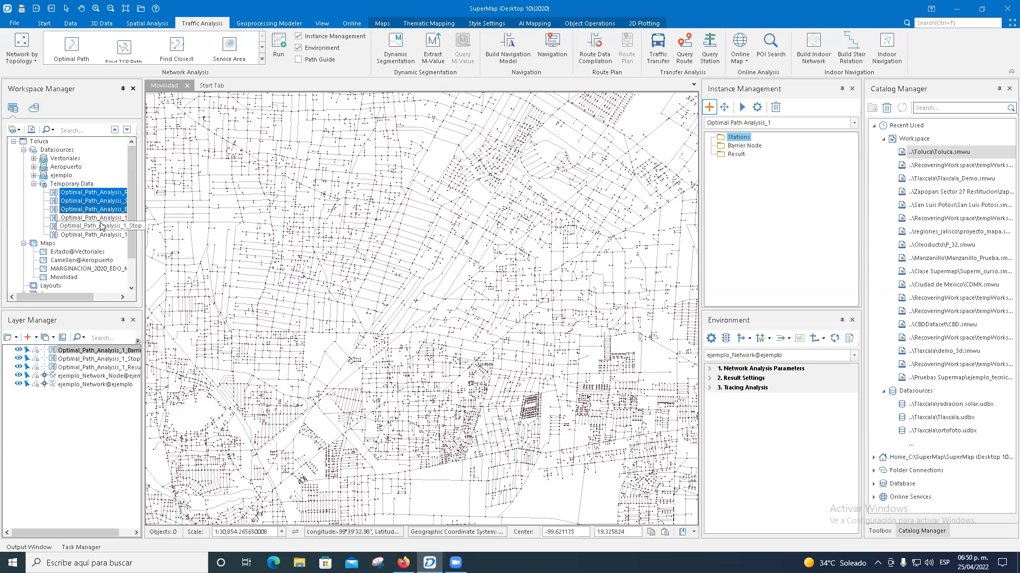
ctrl+click(99, 218)
ctrl+click(99, 227)
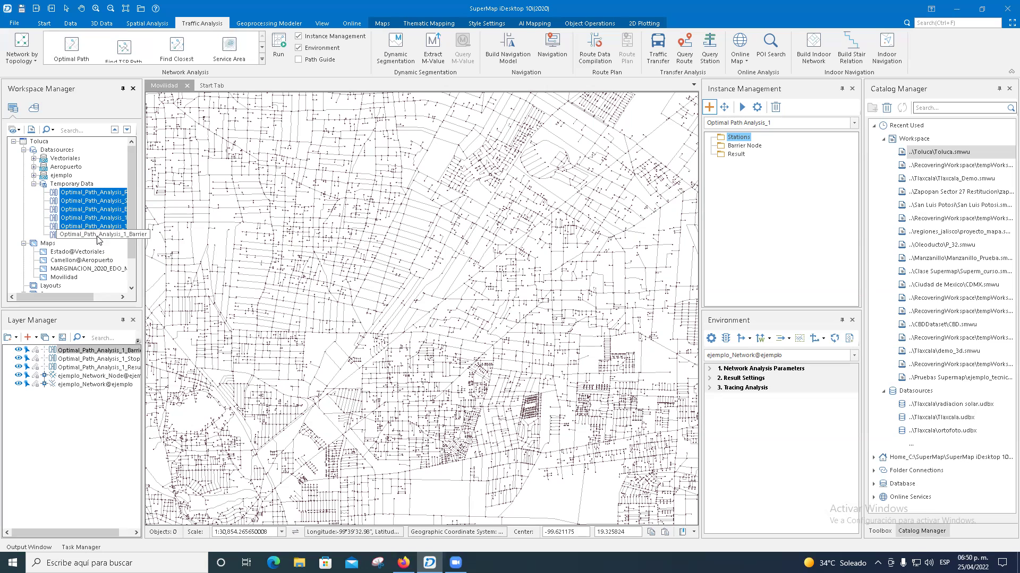
ctrl+click(97, 236)
key(Delete)
click(524, 320)
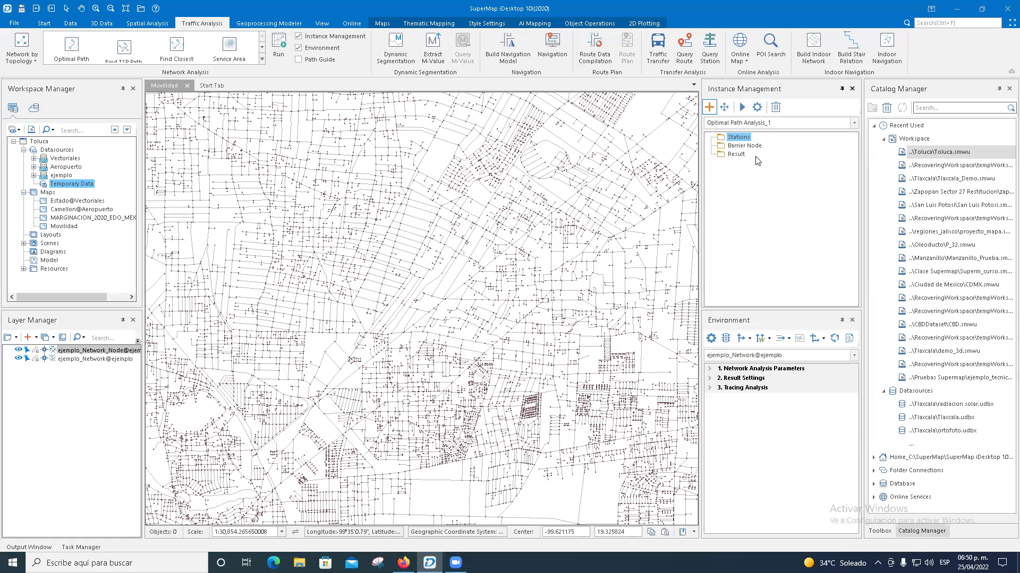
- Add three stations to the optimal path analysis by placing them on the road network, one northeast and two near the centre
click(744, 139)
click(710, 106)
click(709, 107)
click(588, 179)
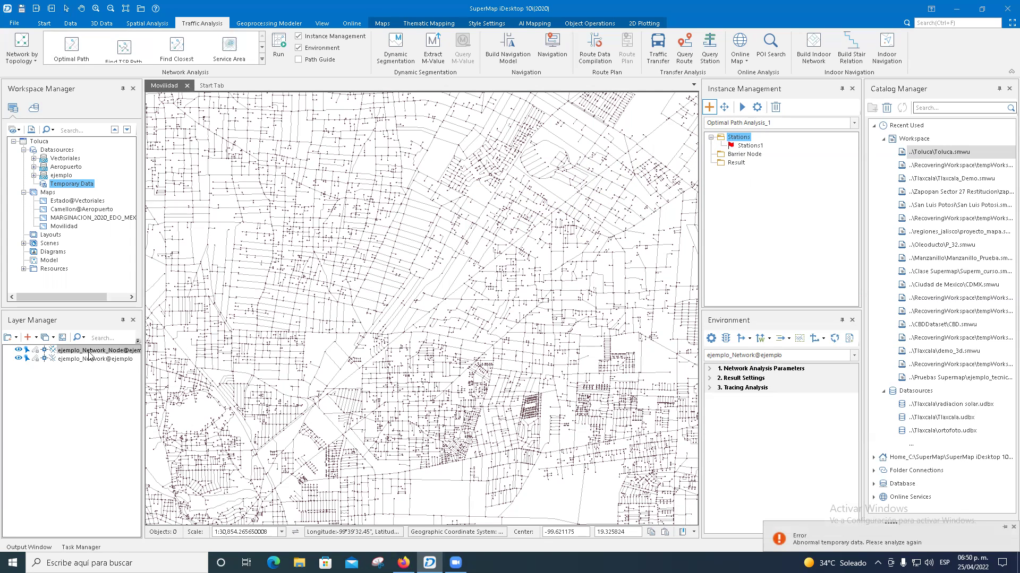
click(509, 244)
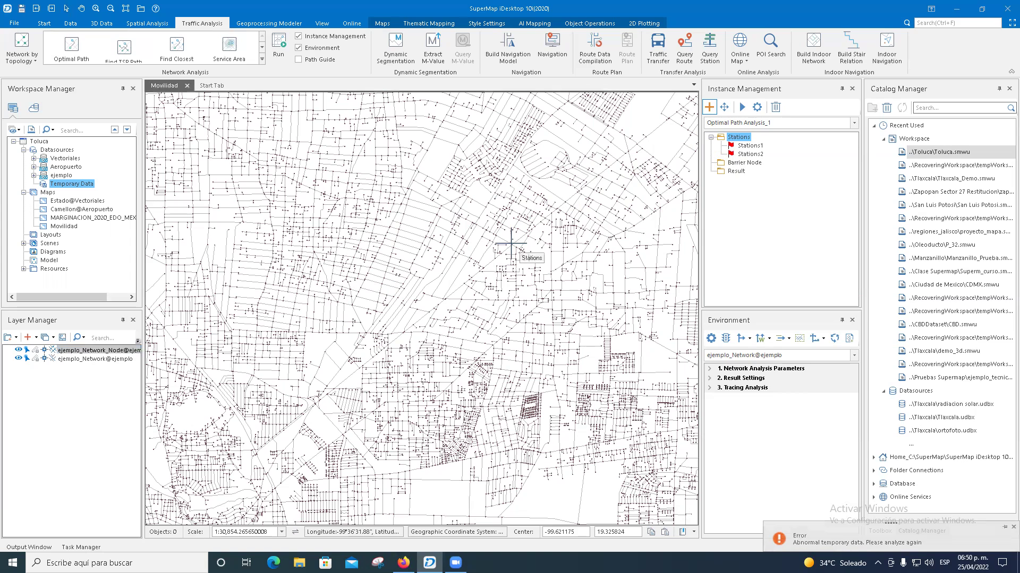
click(507, 287)
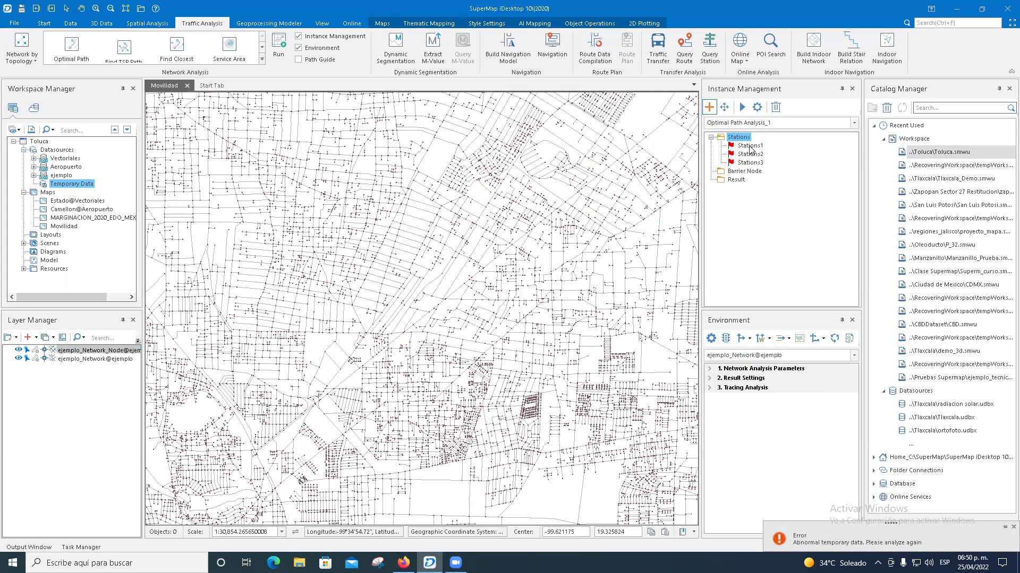
click(750, 163)
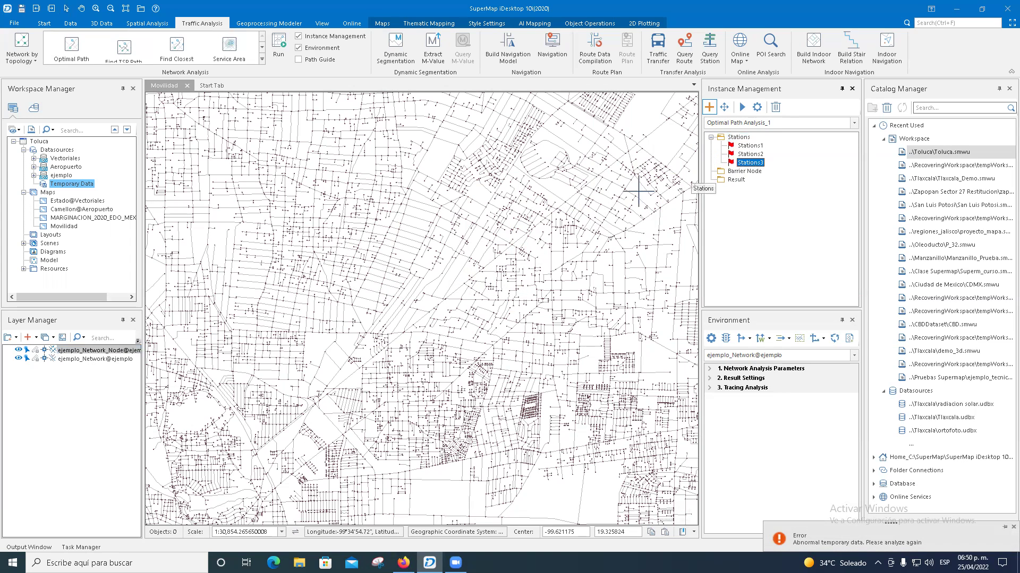
- Expand the Network Analysis Parameters, Result Settings and Tracing Analysis groups of the analysis environment
click(710, 370)
click(709, 474)
click(710, 511)
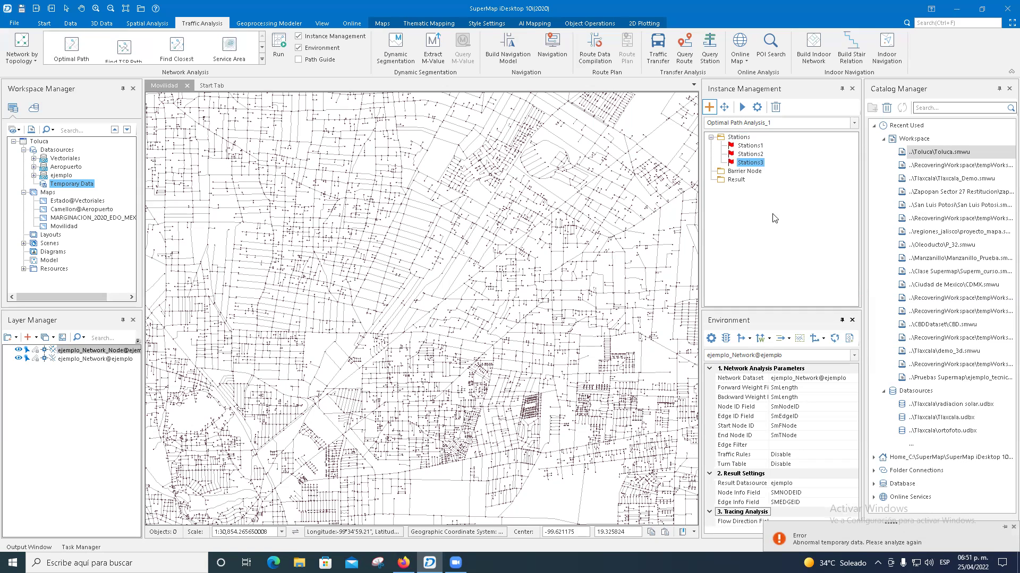
- Try to run the optimal path analysis with the three stations and no barrier nodes
click(744, 172)
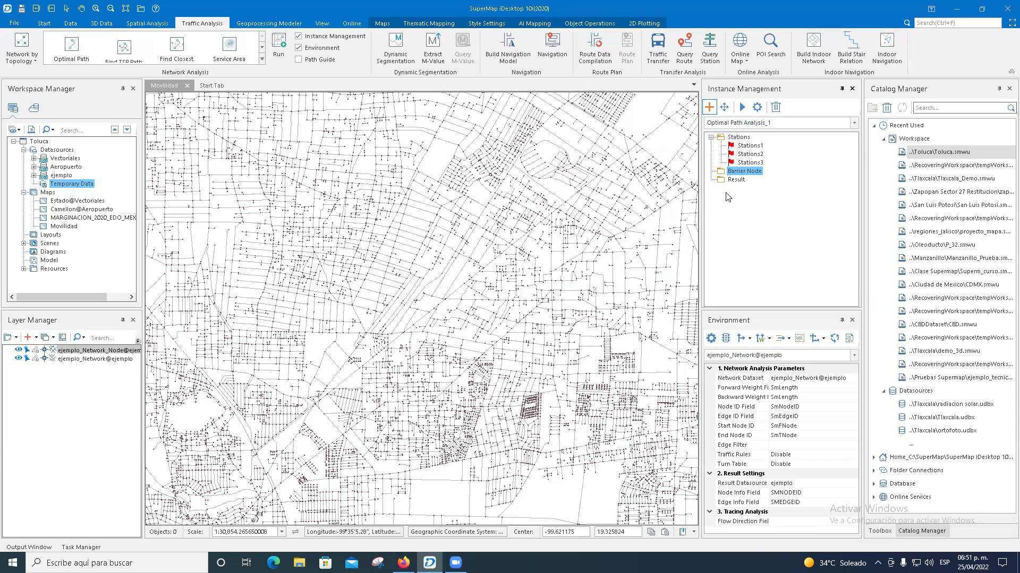
click(736, 180)
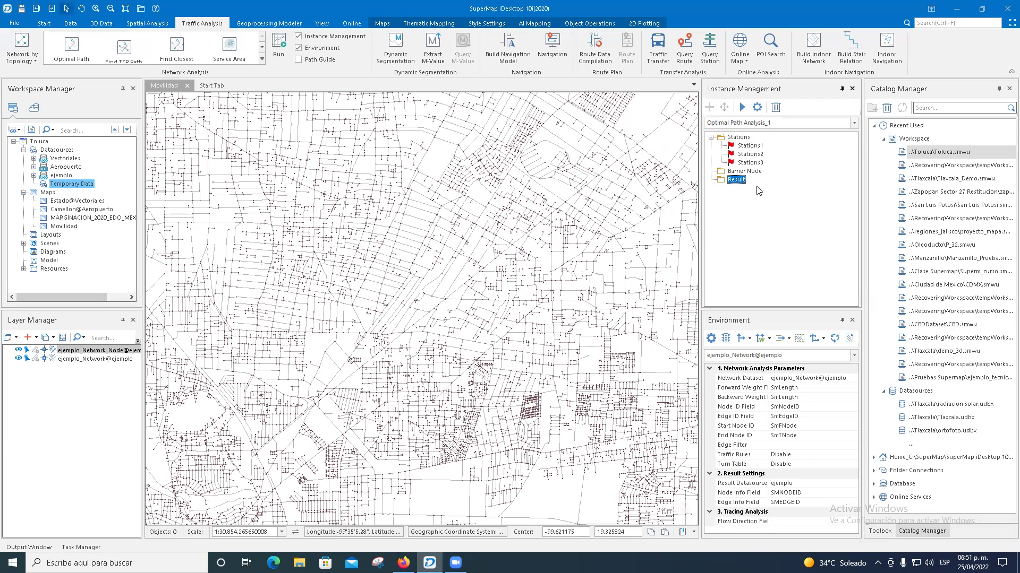
click(740, 138)
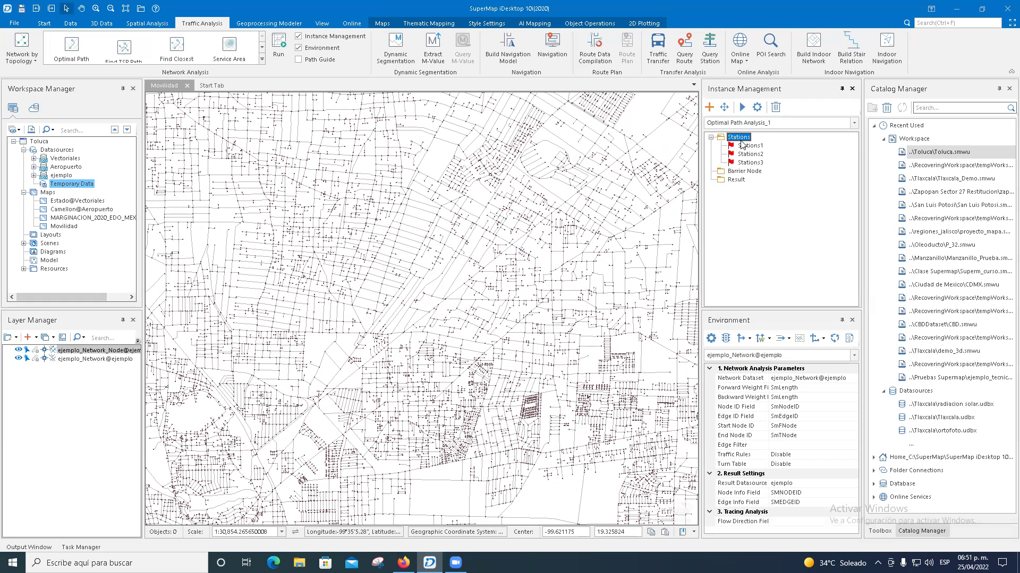
click(742, 108)
click(743, 106)
click(744, 108)
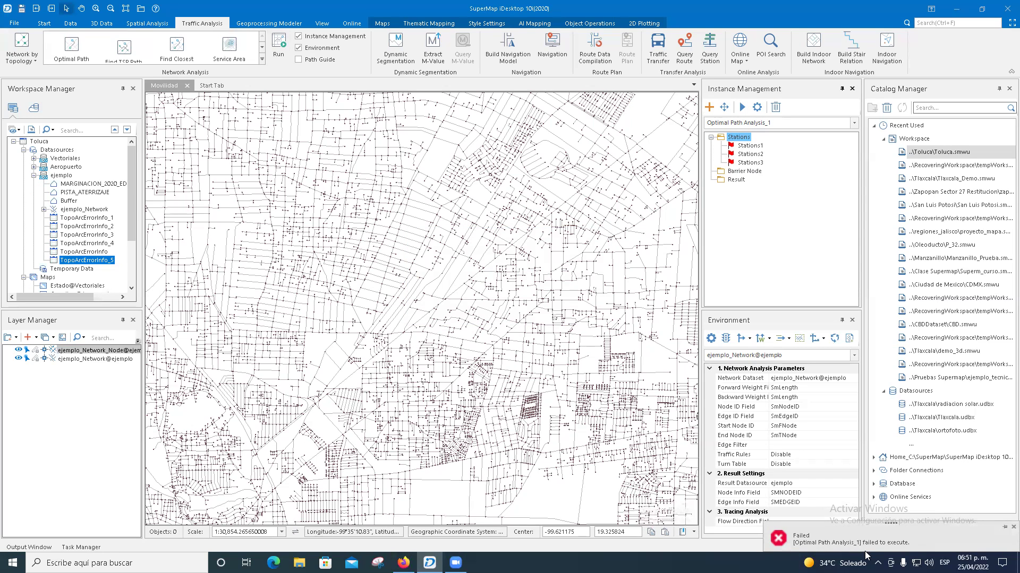
click(1012, 527)
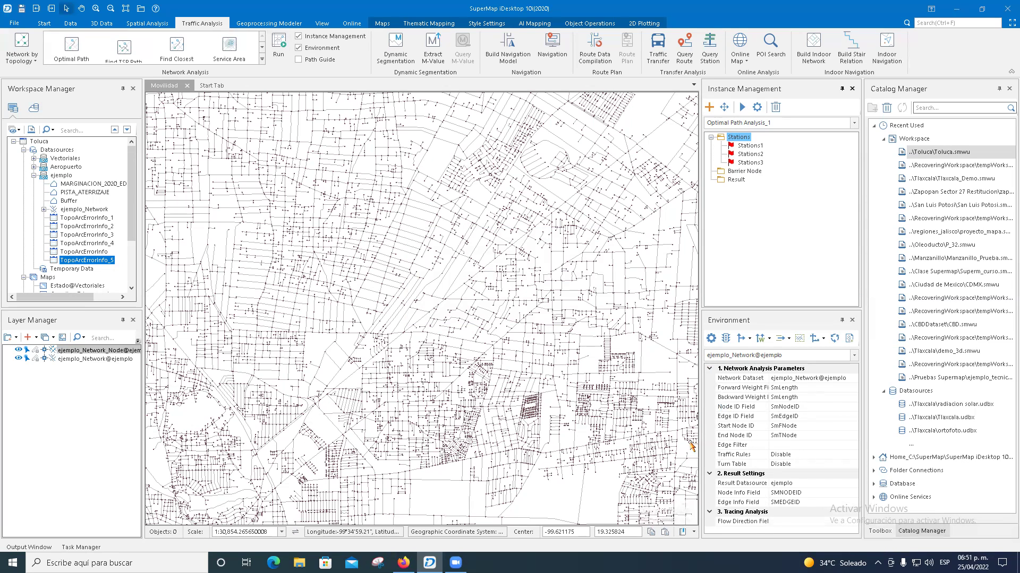
- Review the style settings for Optimal Path Analysis, including the station marker symbol, and for the other traffic analysis types, leaving without changes
click(711, 339)
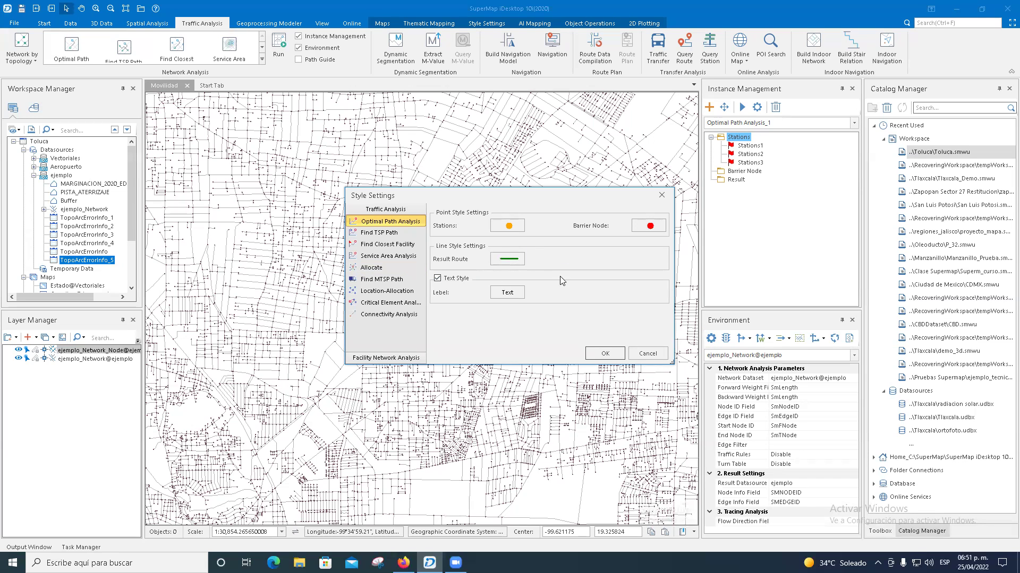
click(507, 228)
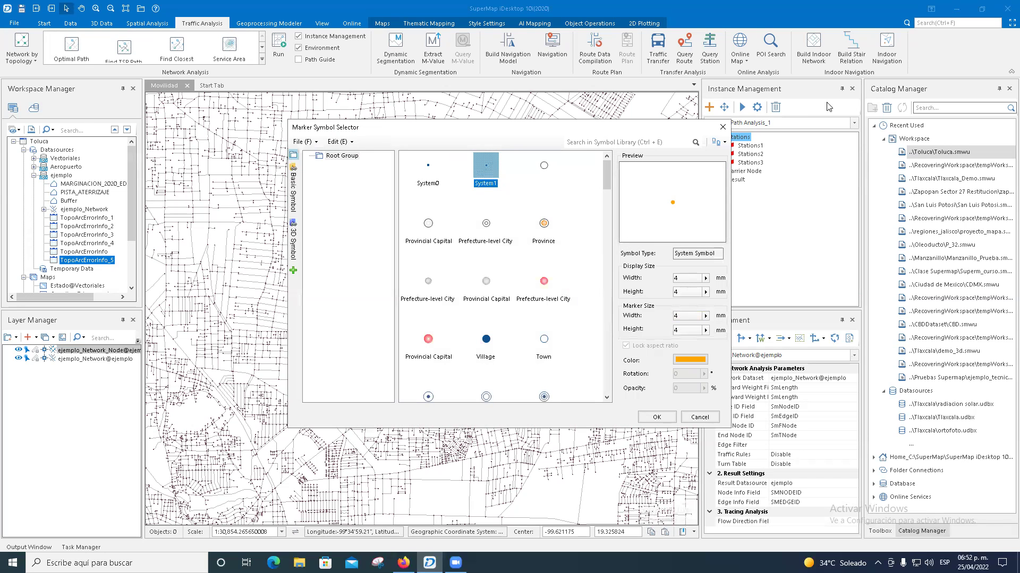
click(699, 417)
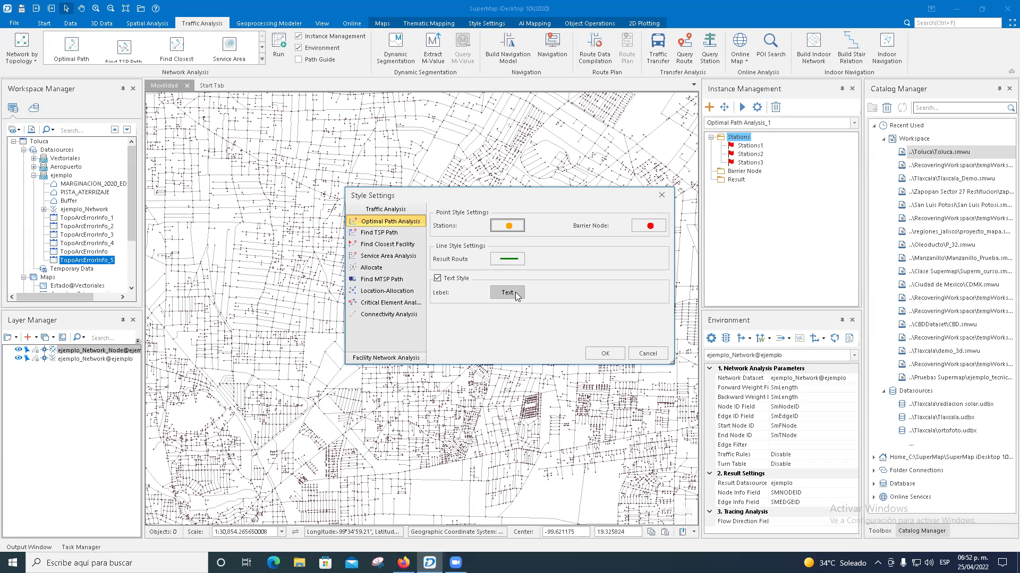
click(379, 233)
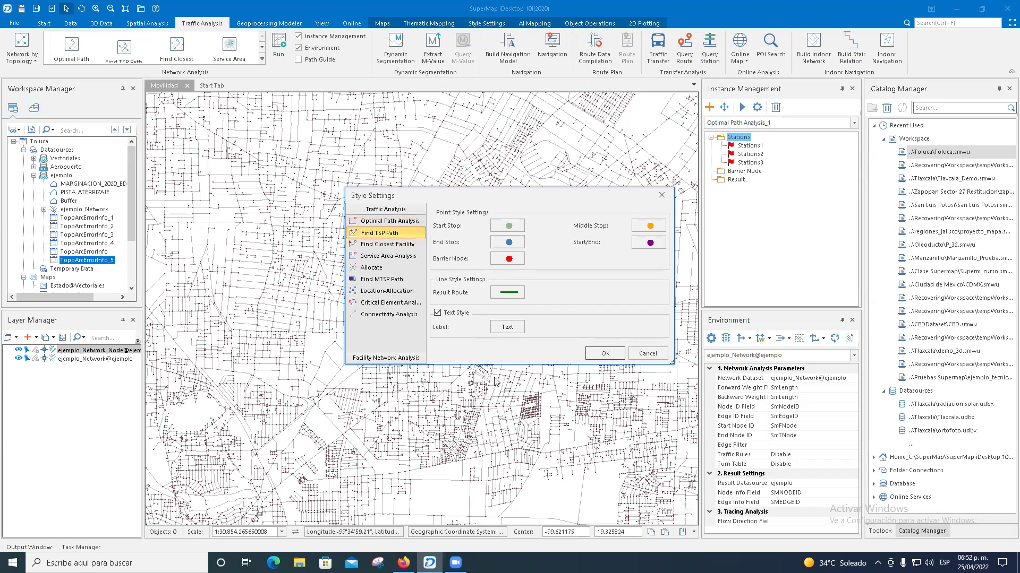
click(388, 244)
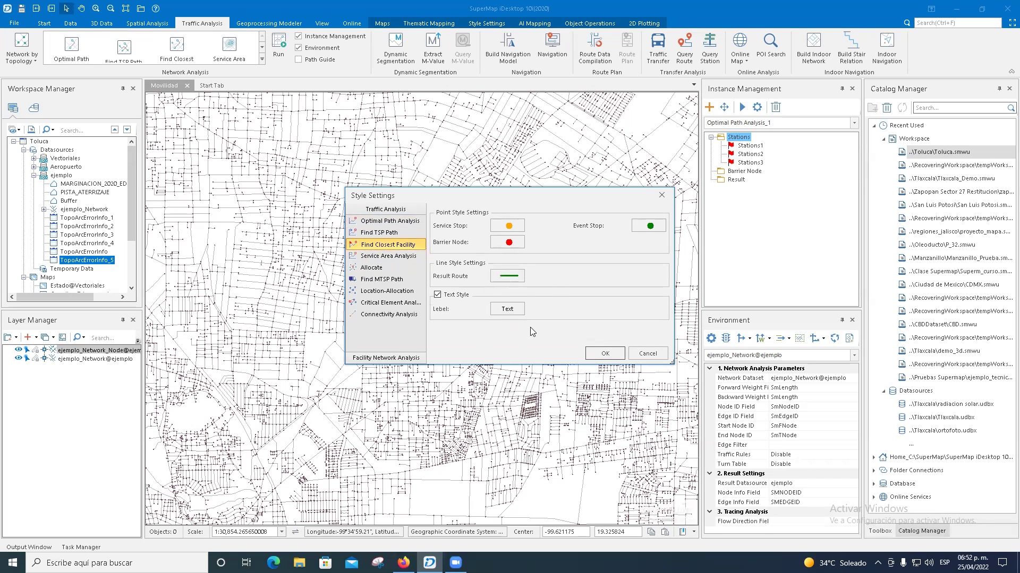
click(382, 256)
click(378, 267)
click(380, 279)
click(384, 291)
click(384, 302)
click(388, 315)
click(647, 353)
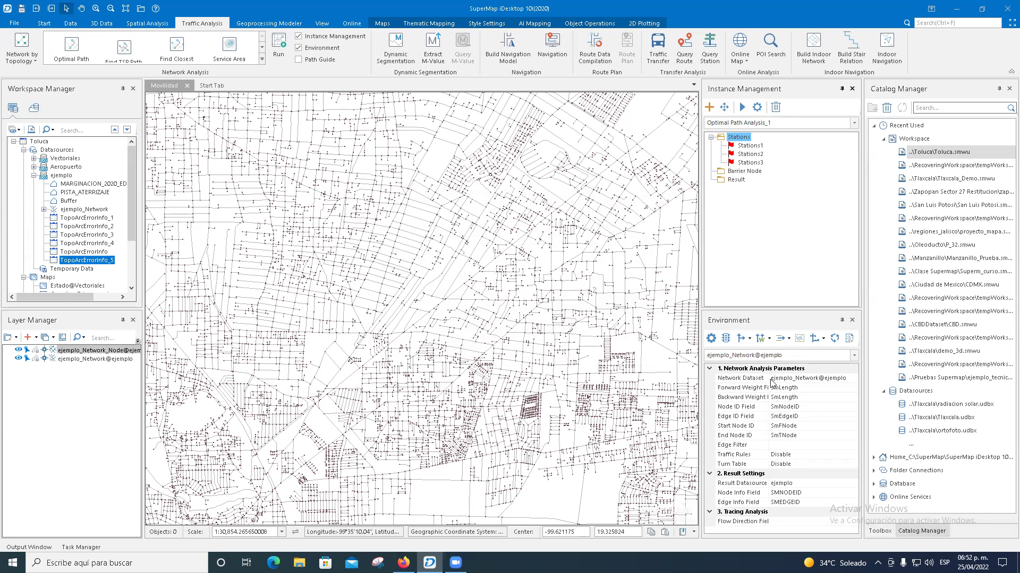
- Review the network dataset, forward and backward weight fields, Node ID field and the Start Node ID field options in the analysis environment
click(837, 380)
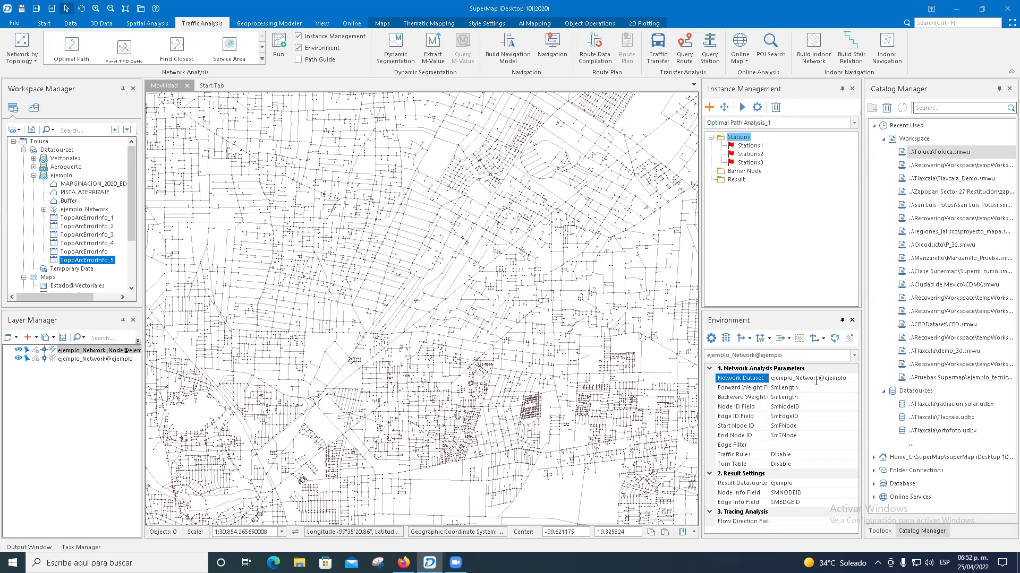
click(753, 391)
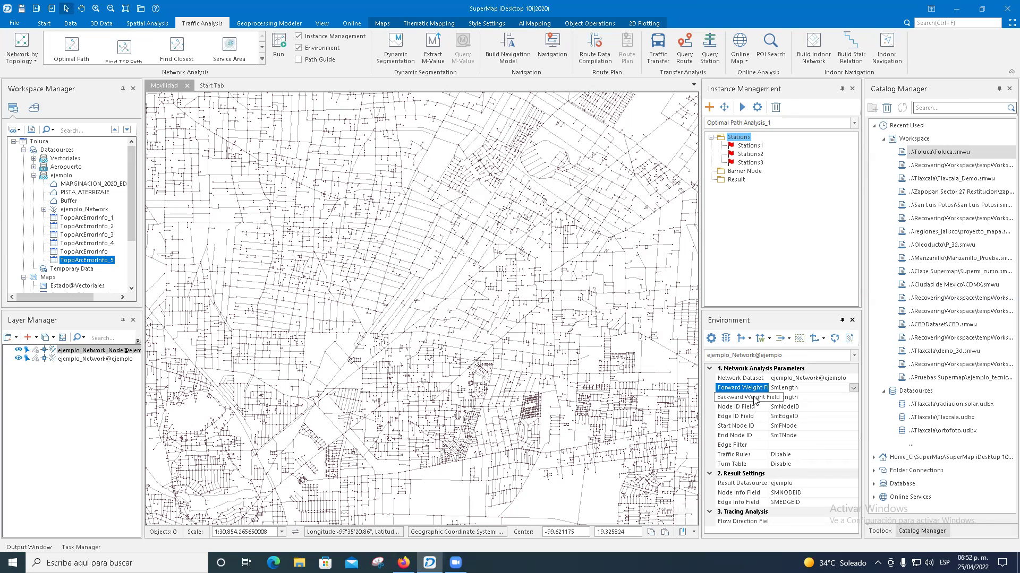
click(753, 397)
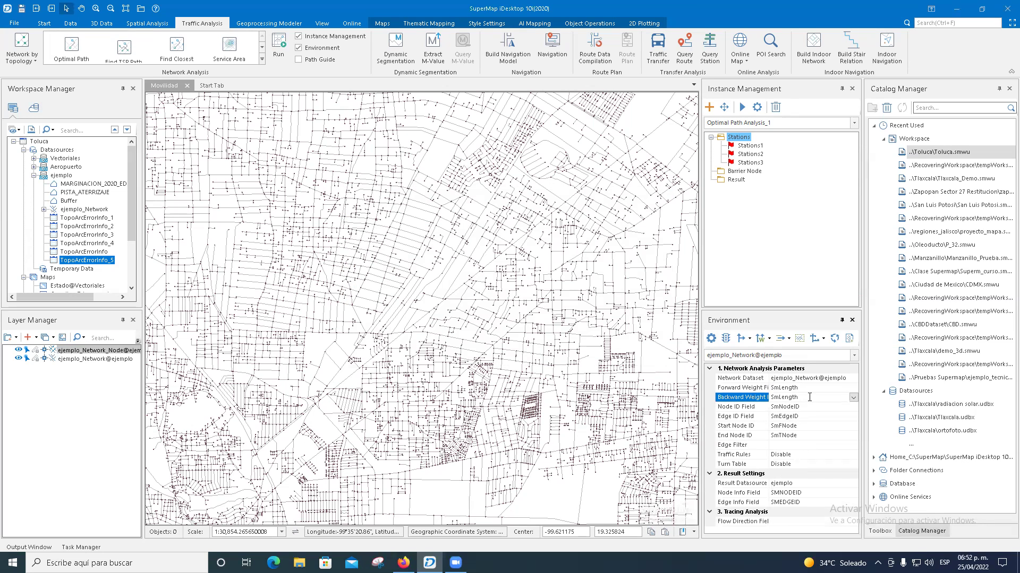
click(753, 406)
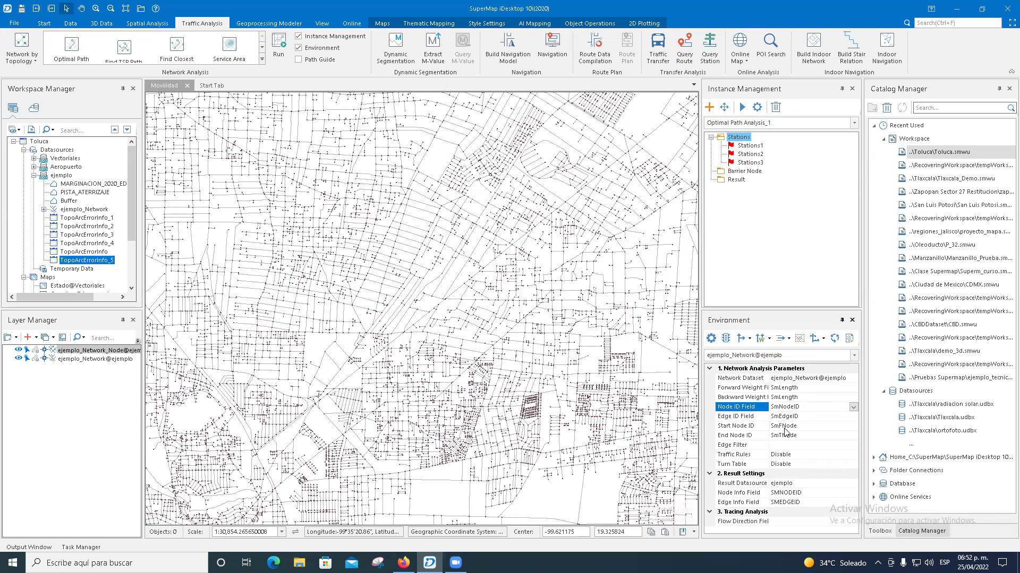
click(791, 426)
click(853, 426)
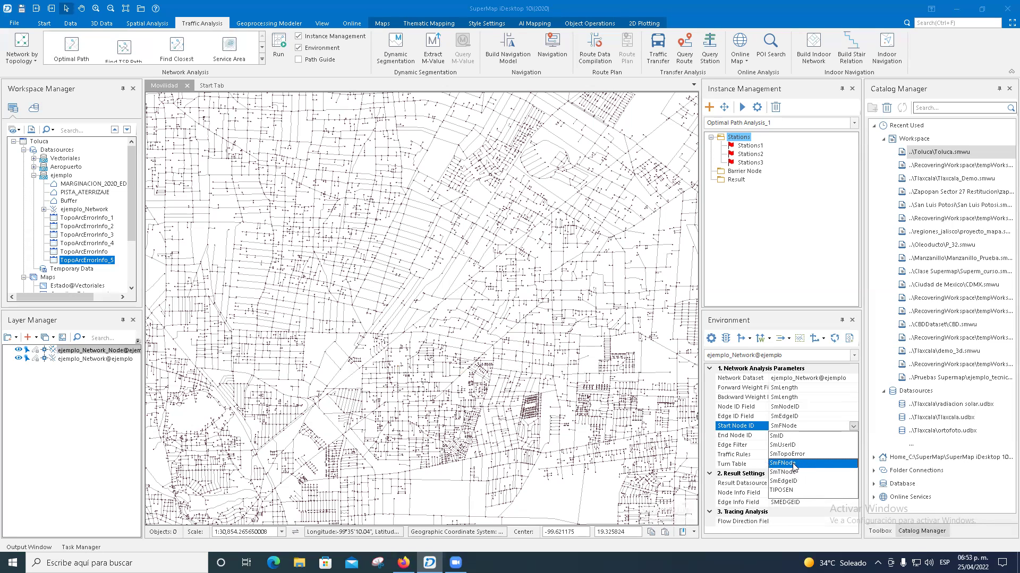
click(729, 448)
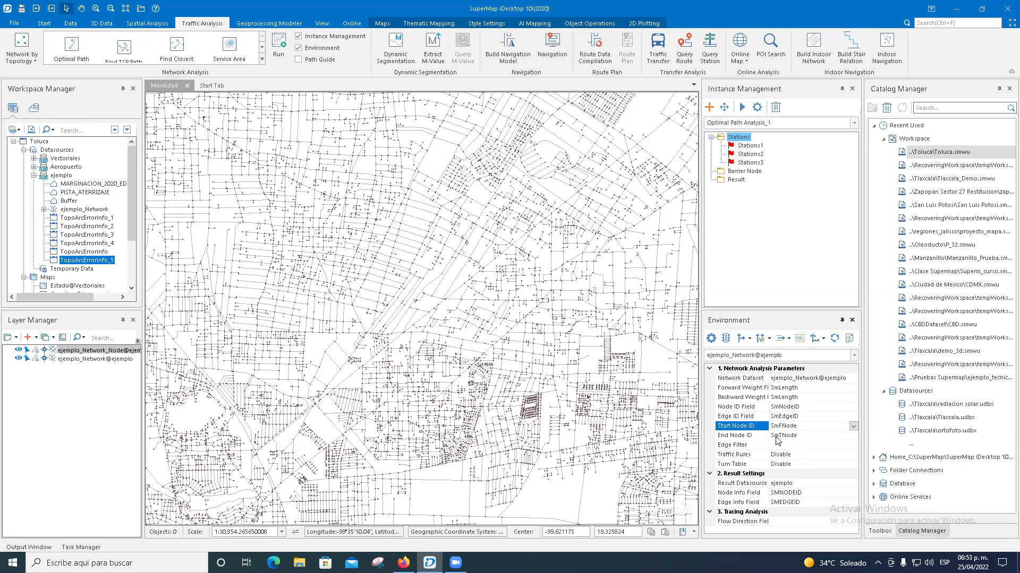
- Review the End Node ID, Traffic Rules and Turn Table parameters, including the turn table settings, leaving them unchanged
click(779, 437)
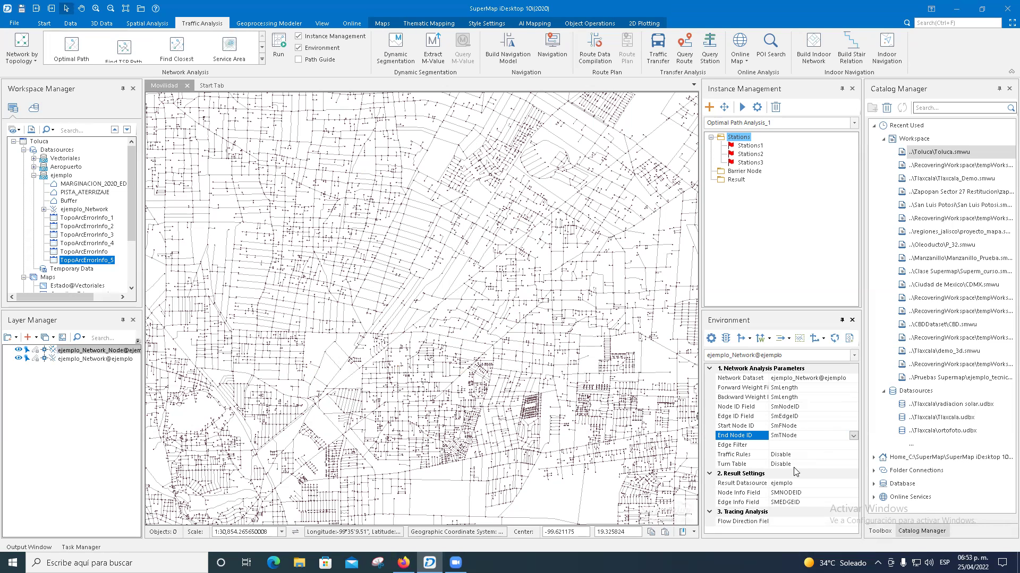
click(738, 455)
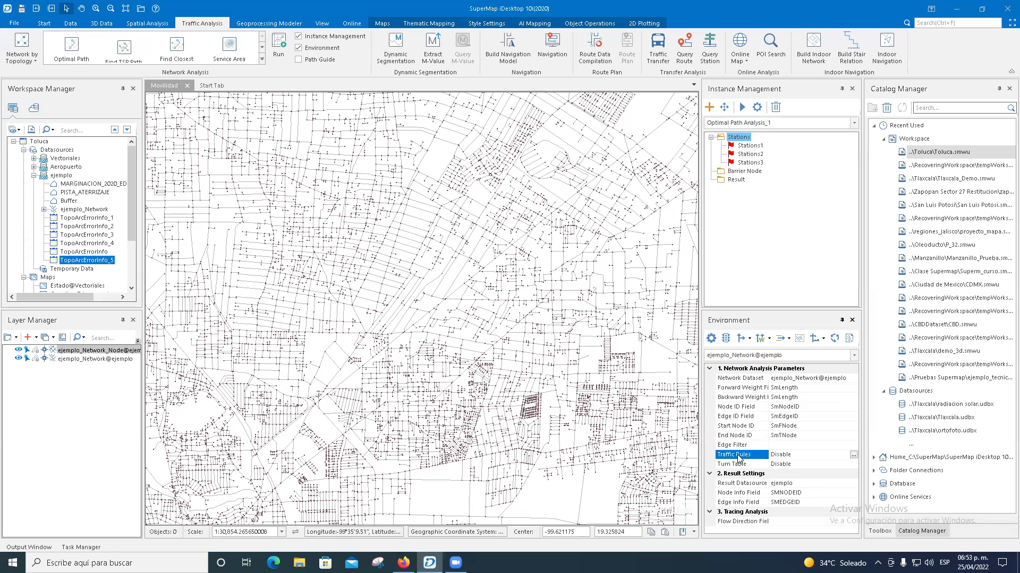
click(744, 465)
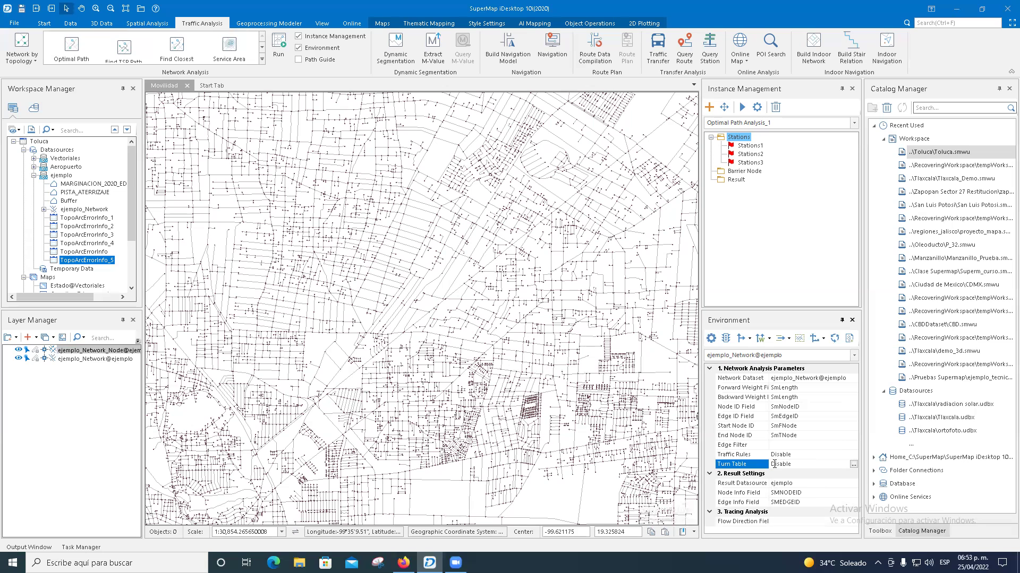
click(853, 465)
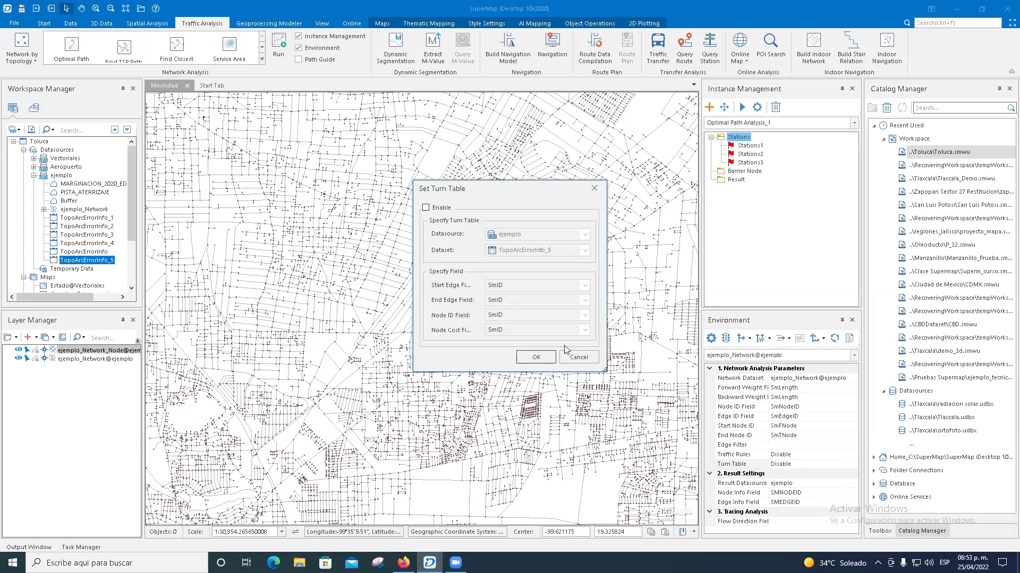
click(577, 358)
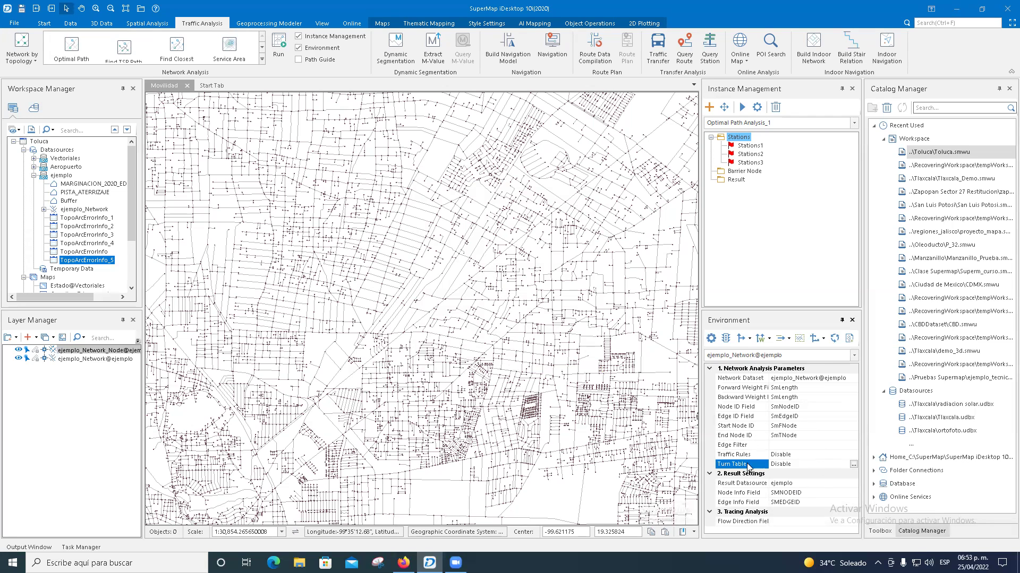
- Examine the traffic rules settings with rules enabled, including the rule field and the forward, backward and prohibited value options, and cancel
click(726, 339)
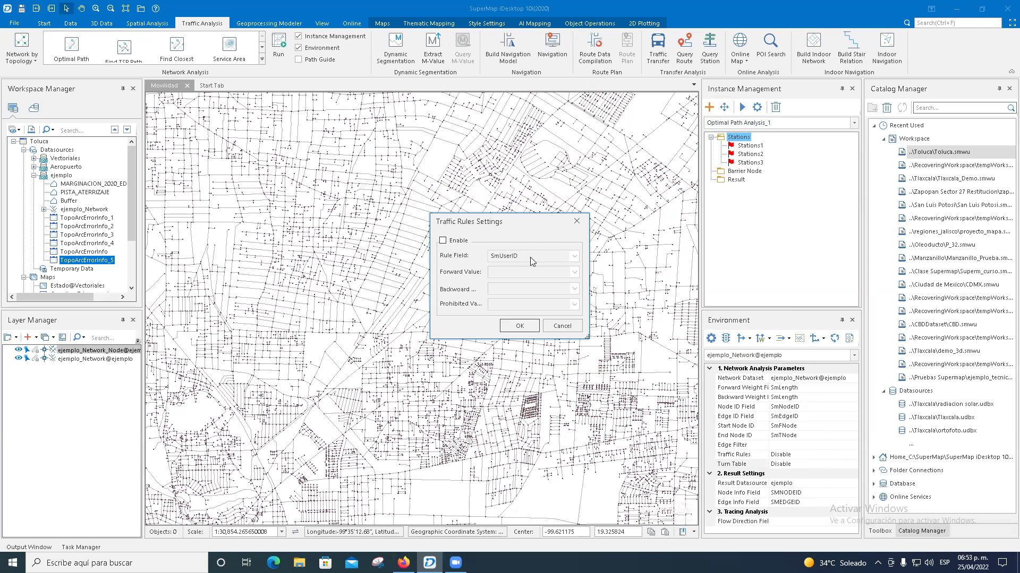
click(442, 242)
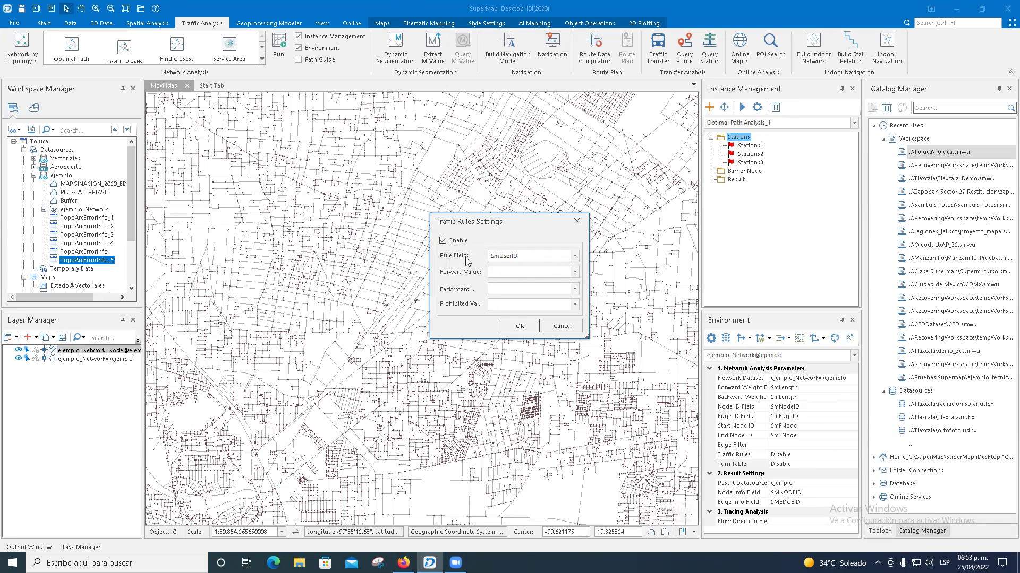
click(571, 258)
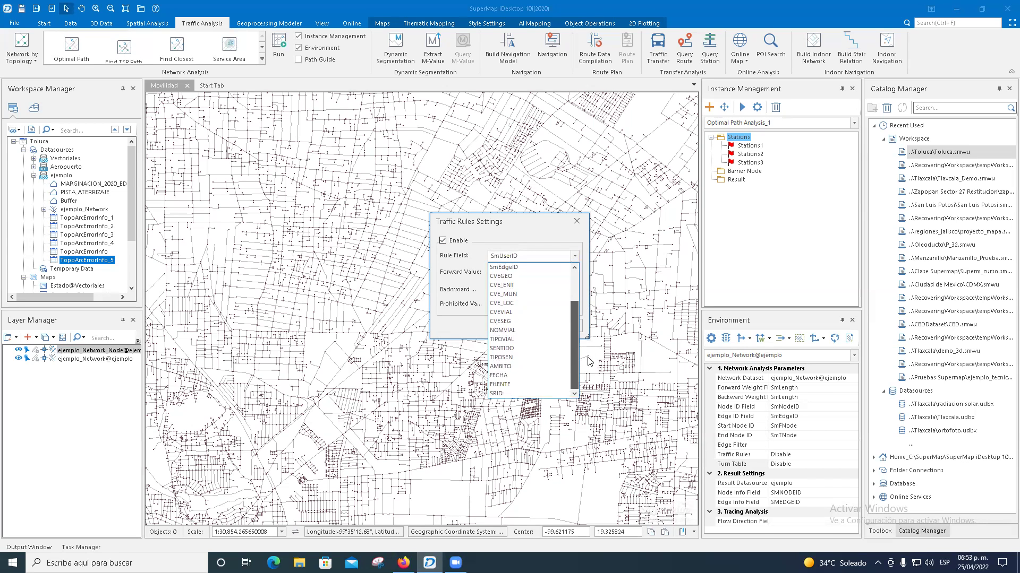
scroll(569, 296, up, 1)
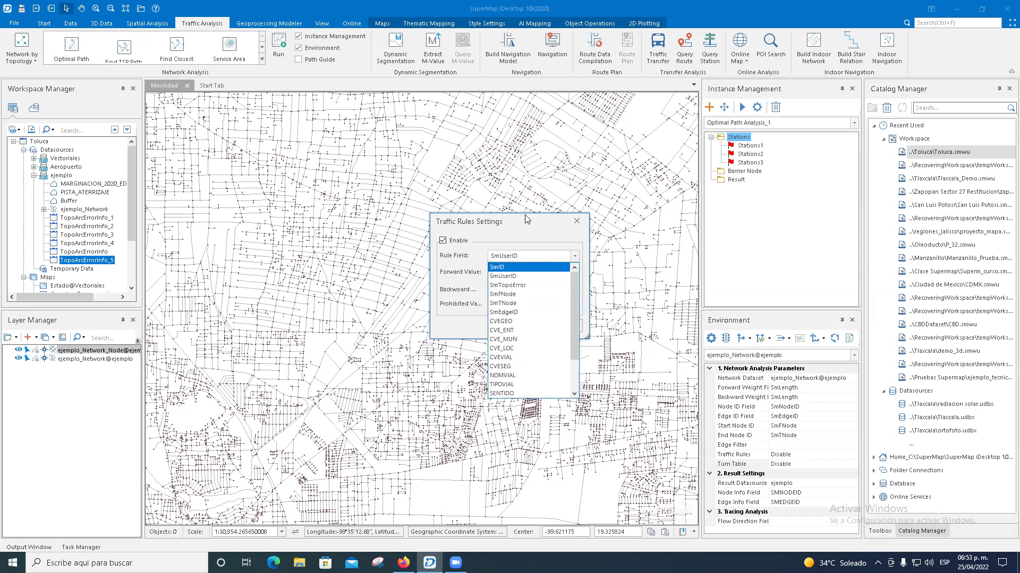
click(528, 277)
click(575, 272)
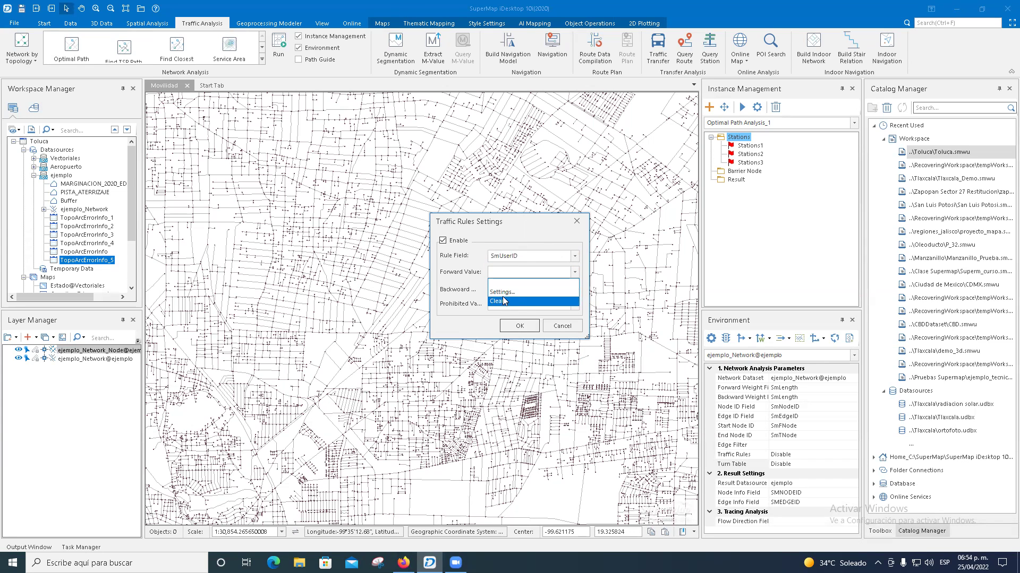
click(474, 334)
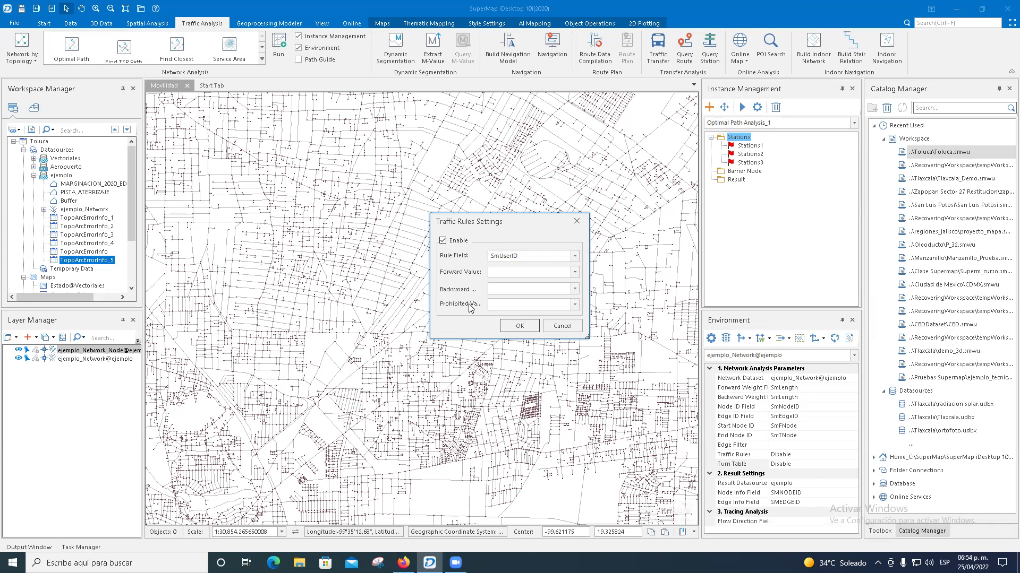
click(574, 305)
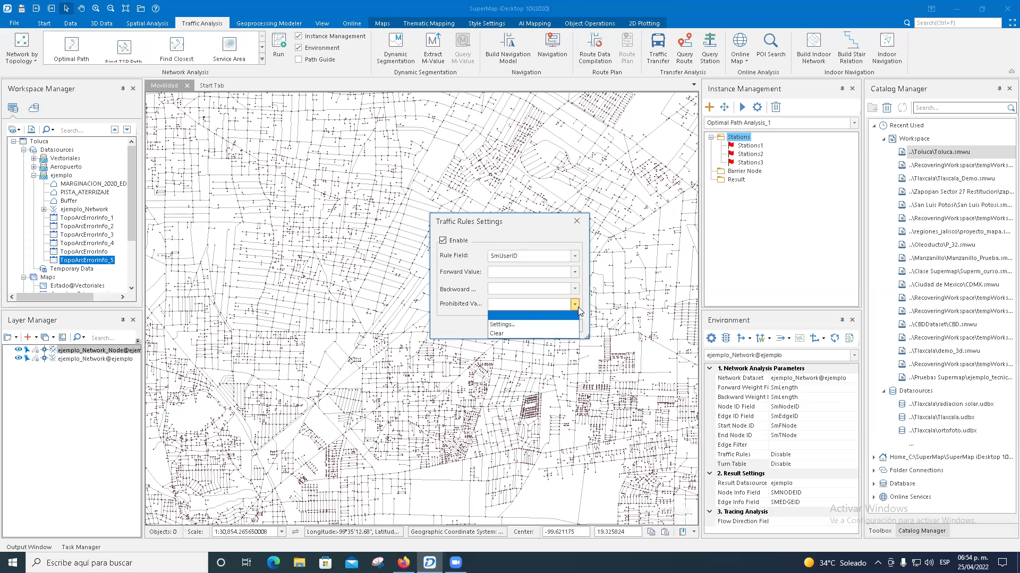
click(455, 308)
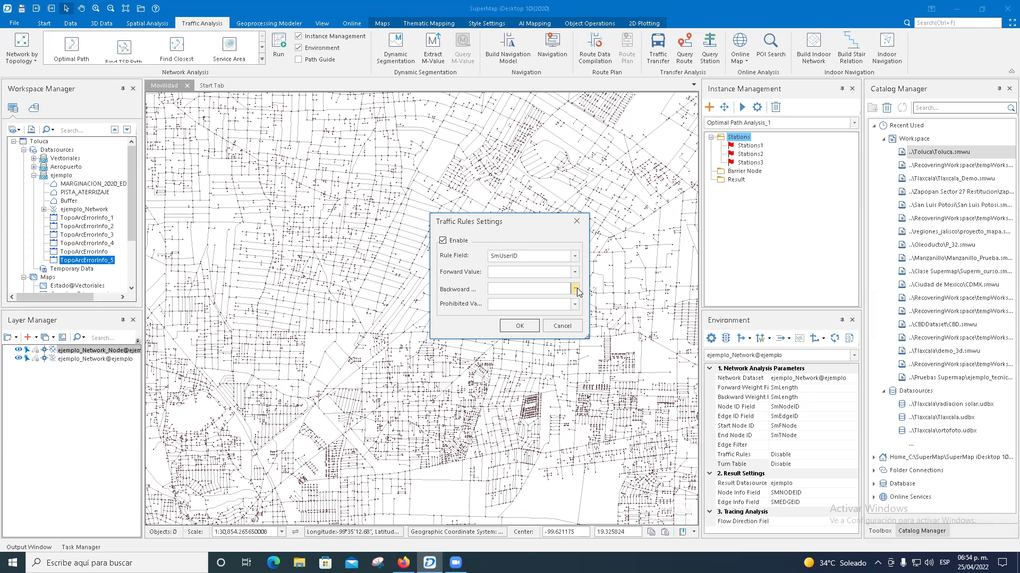
click(574, 289)
click(458, 313)
click(561, 326)
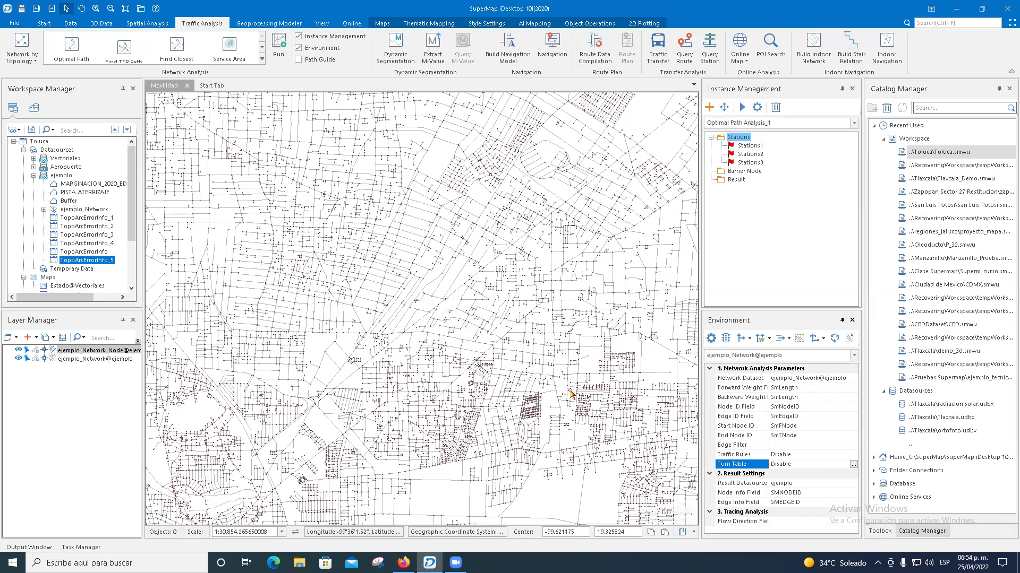
- View the Set Turn Table options from the analysis environment and cancel without enabling a turn table
click(750, 340)
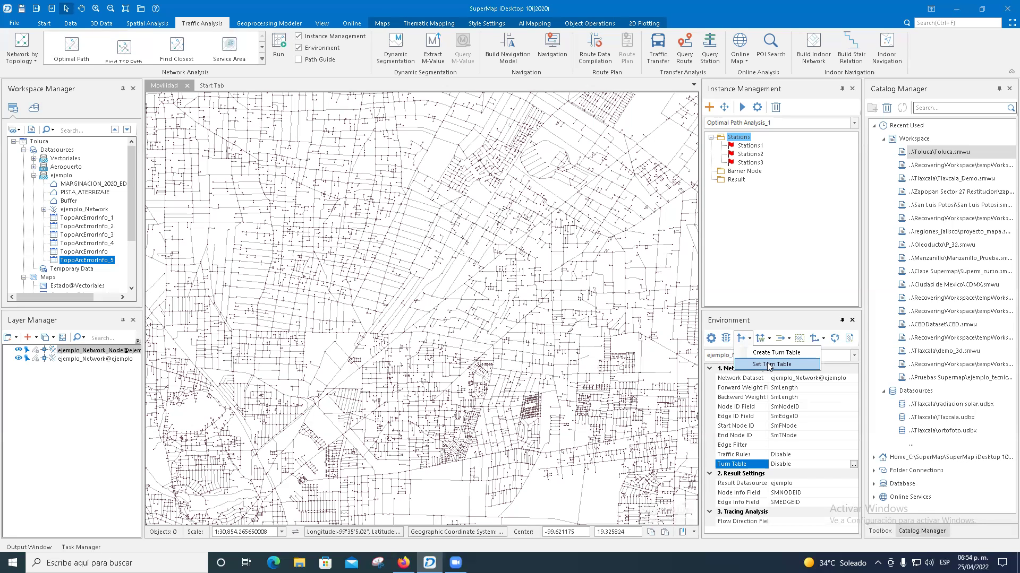
click(770, 365)
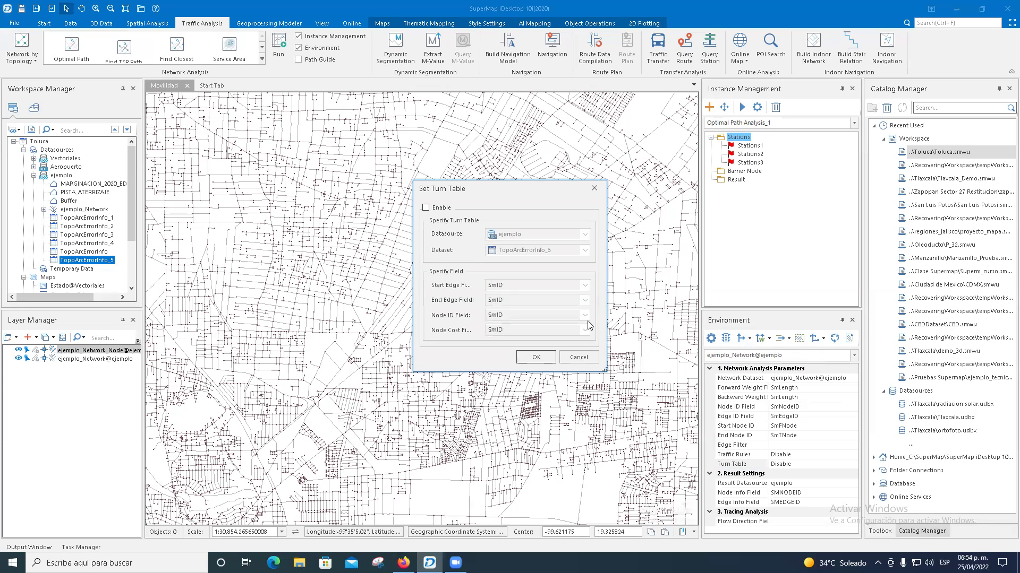
click(586, 358)
- Review the Create Turn Table source, result and node filter options, including the SQL expression fields, and cancel
click(747, 339)
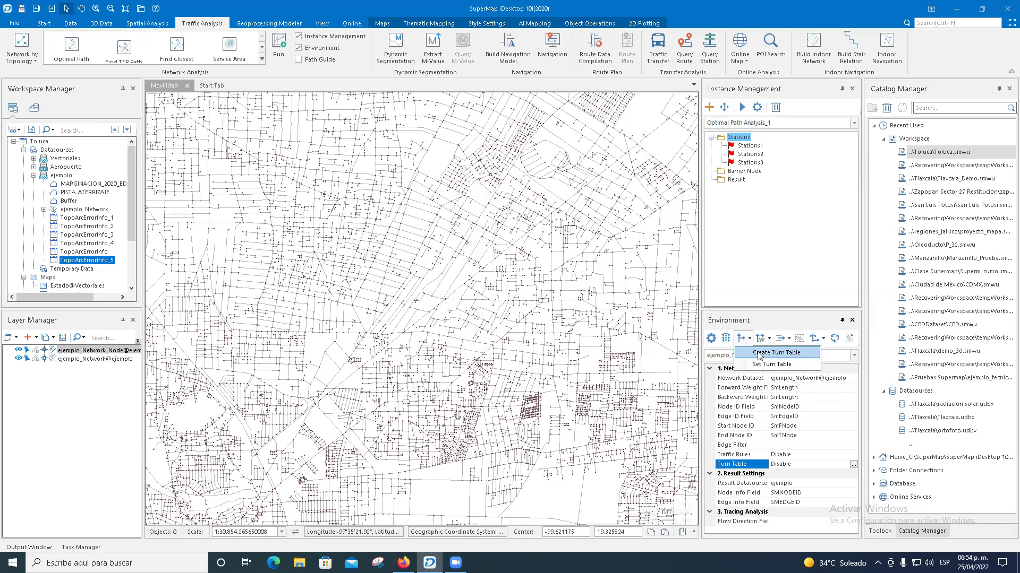
click(759, 353)
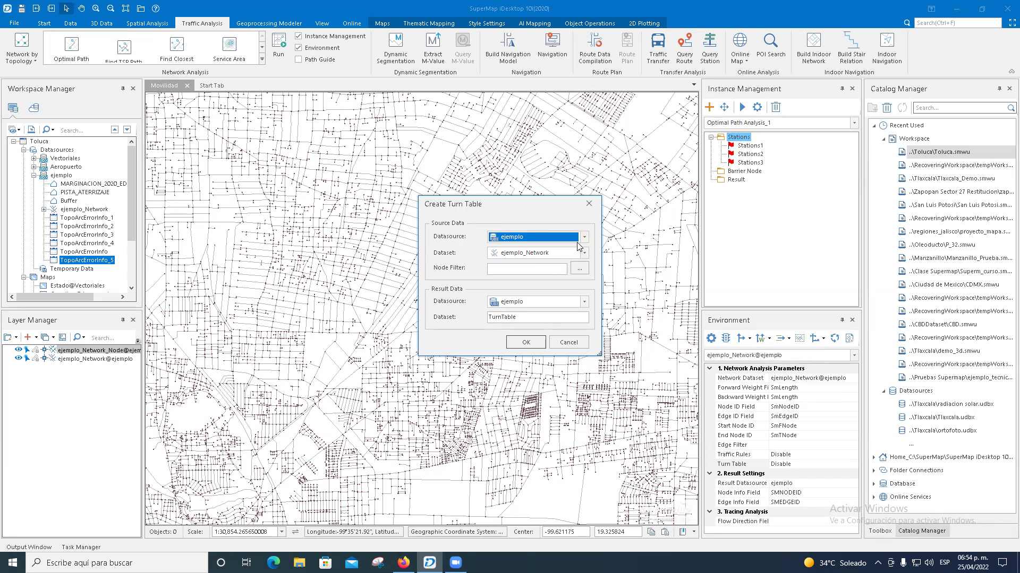
click(563, 269)
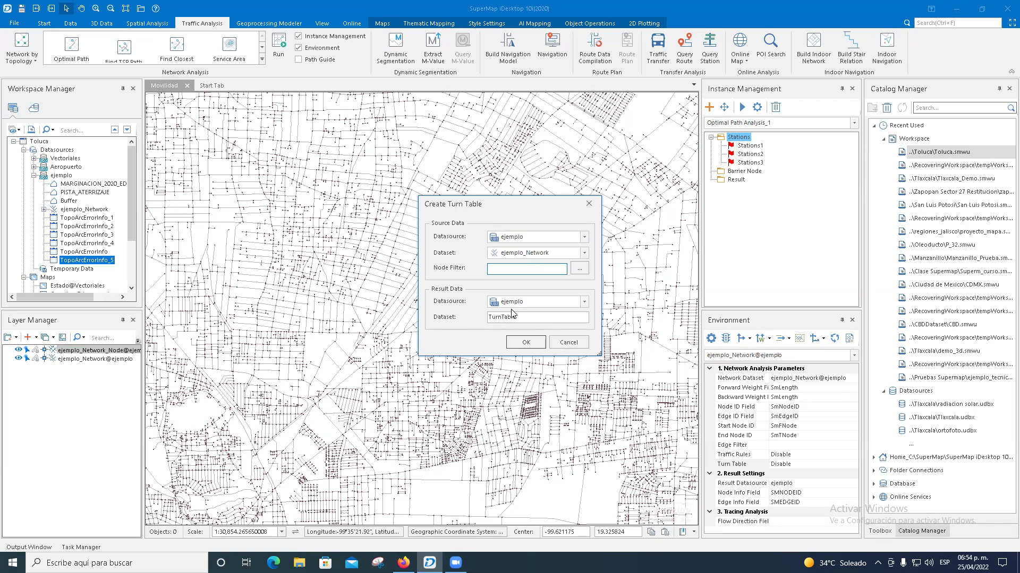
click(584, 302)
click(585, 303)
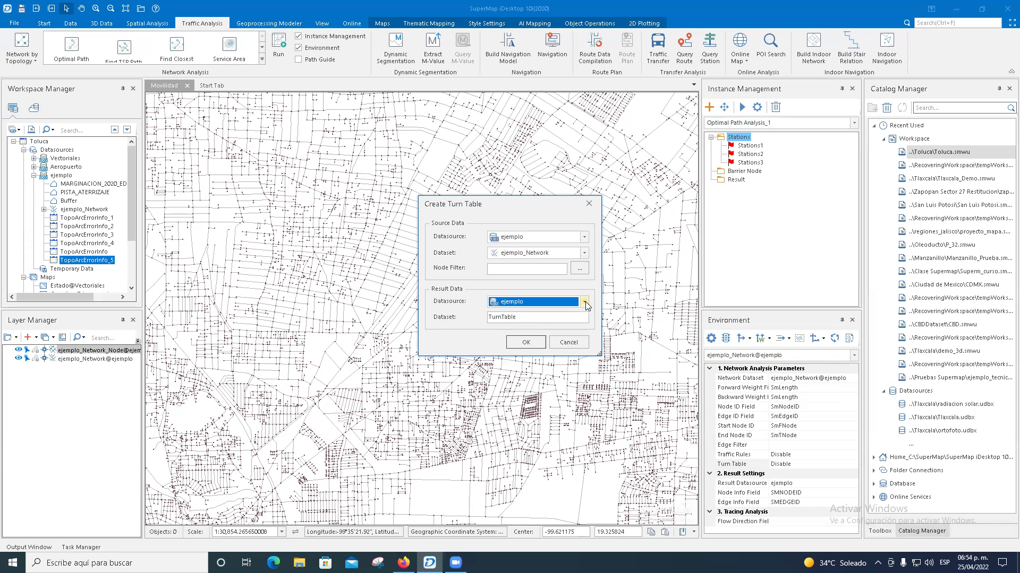
click(580, 268)
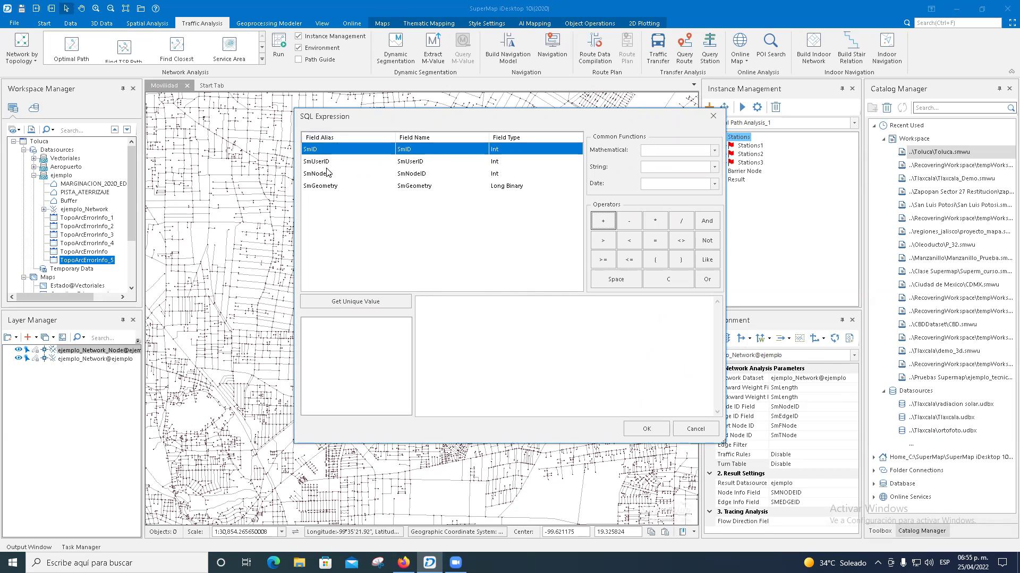
double_click(321, 186)
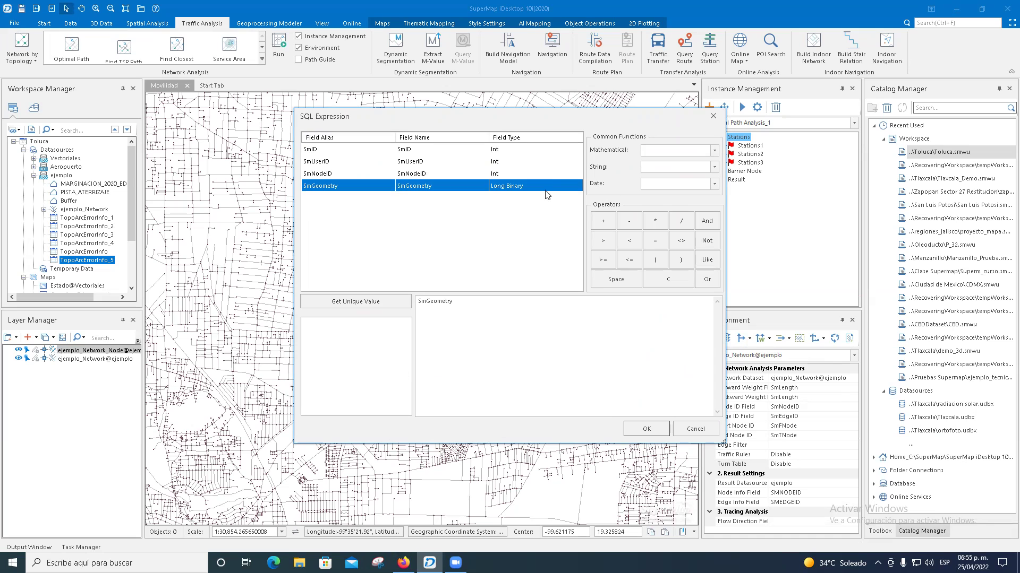
click(695, 429)
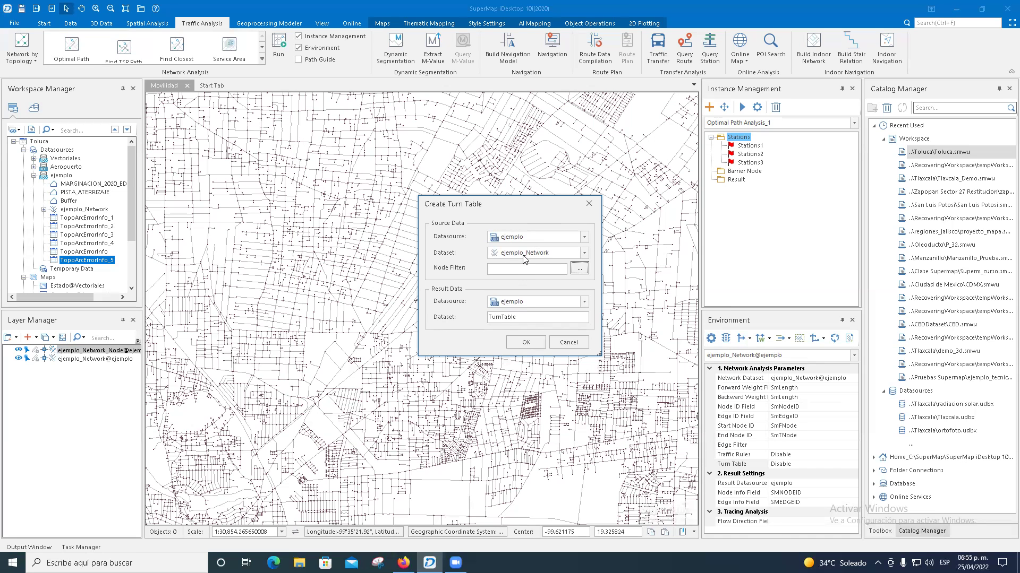
click(568, 343)
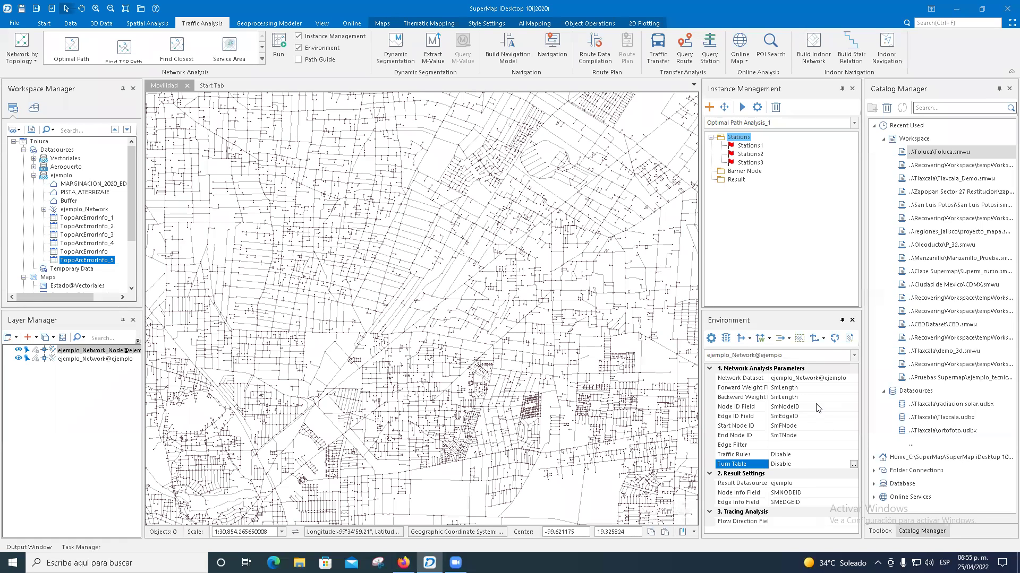
- Start Update Edge Weight and select a street edge near the centre of the map to inspect its weights
click(769, 340)
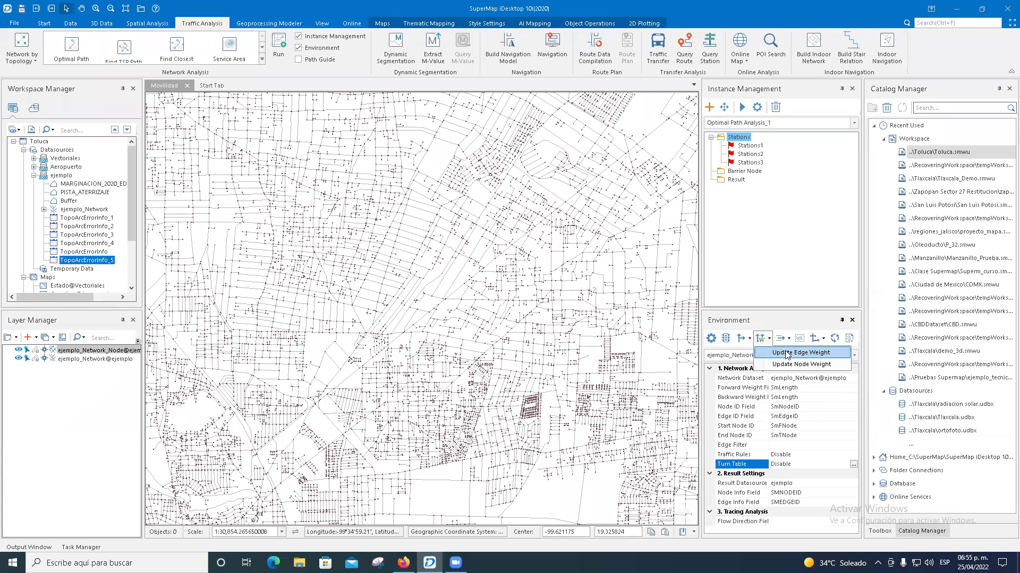
click(787, 353)
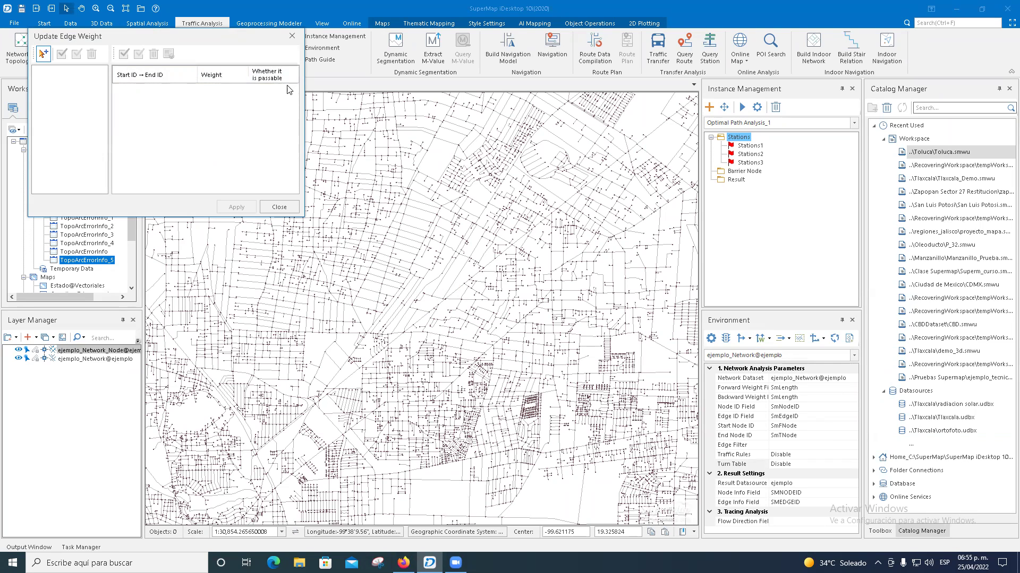
click(45, 53)
click(394, 236)
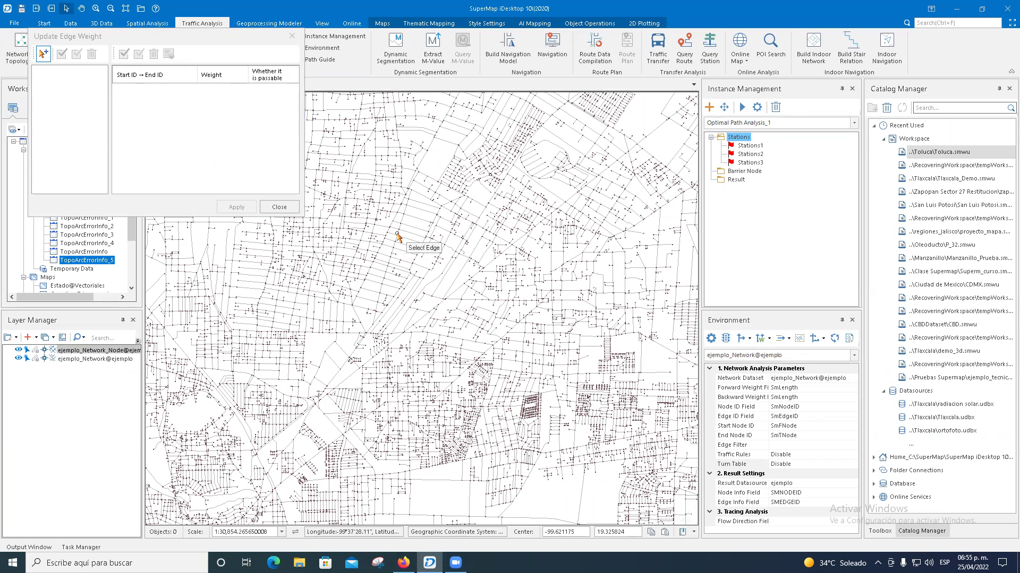
scroll(397, 234, up, 2)
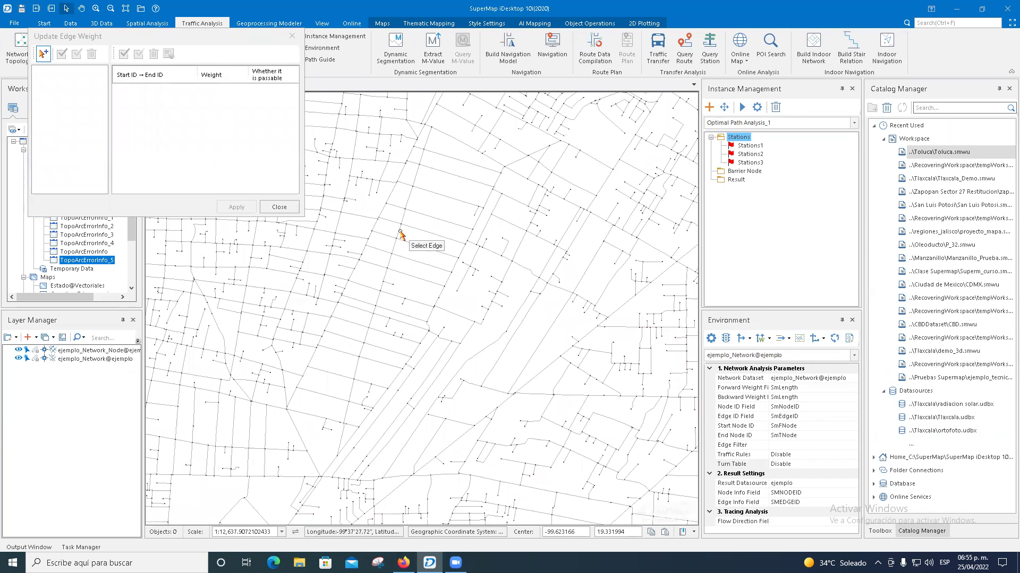
click(401, 226)
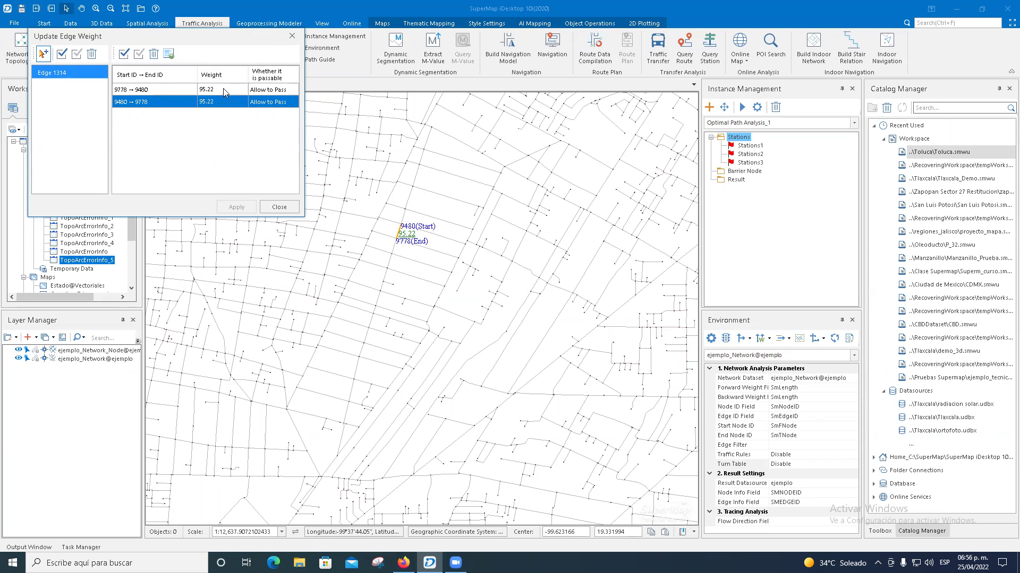
- Review the passability options for the 9778 → 9480 direction, keep Allow to Pass, close without applying and clear the map selection
click(267, 94)
click(295, 90)
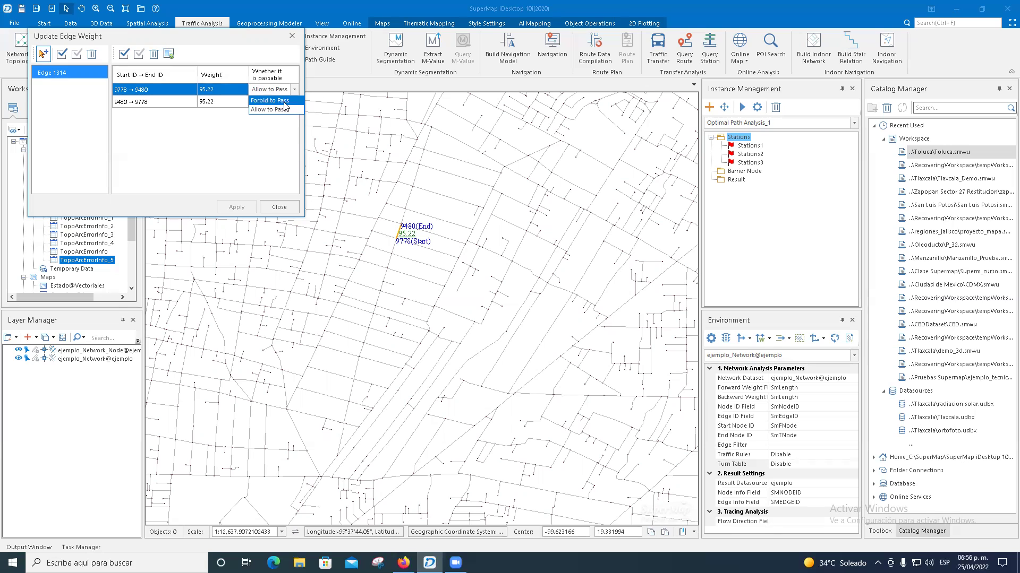
click(285, 109)
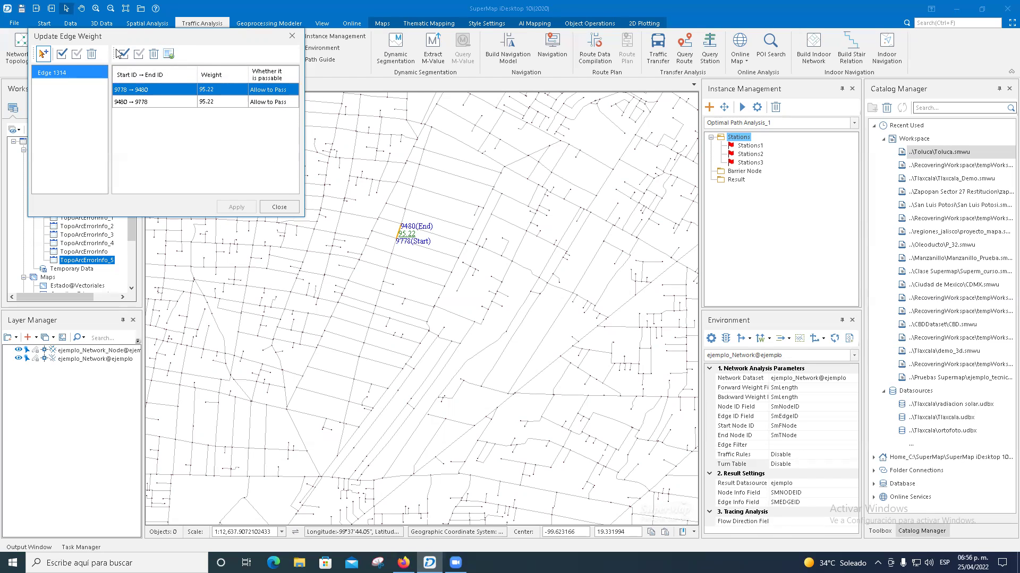
click(281, 207)
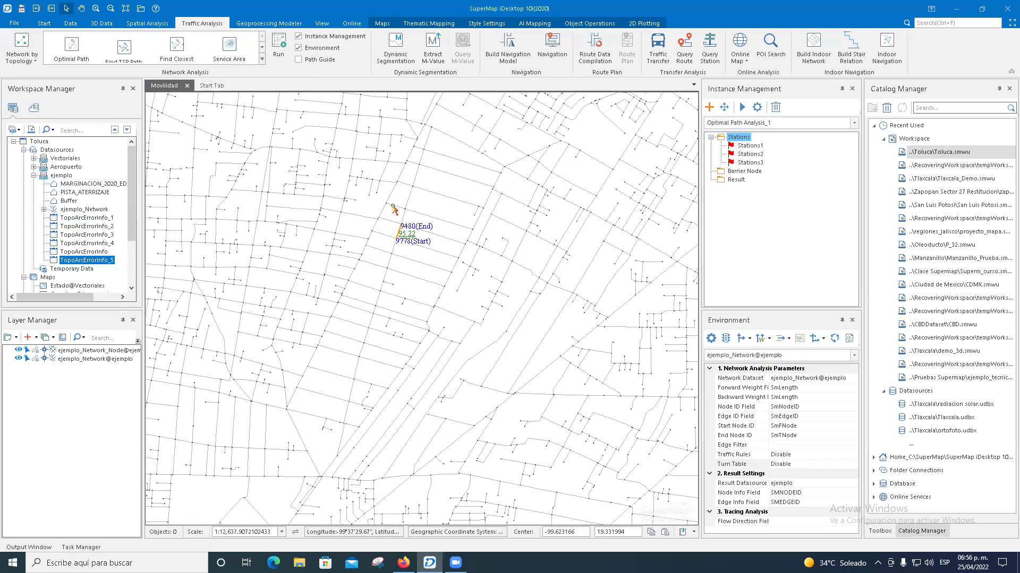
right_click(429, 262)
click(451, 296)
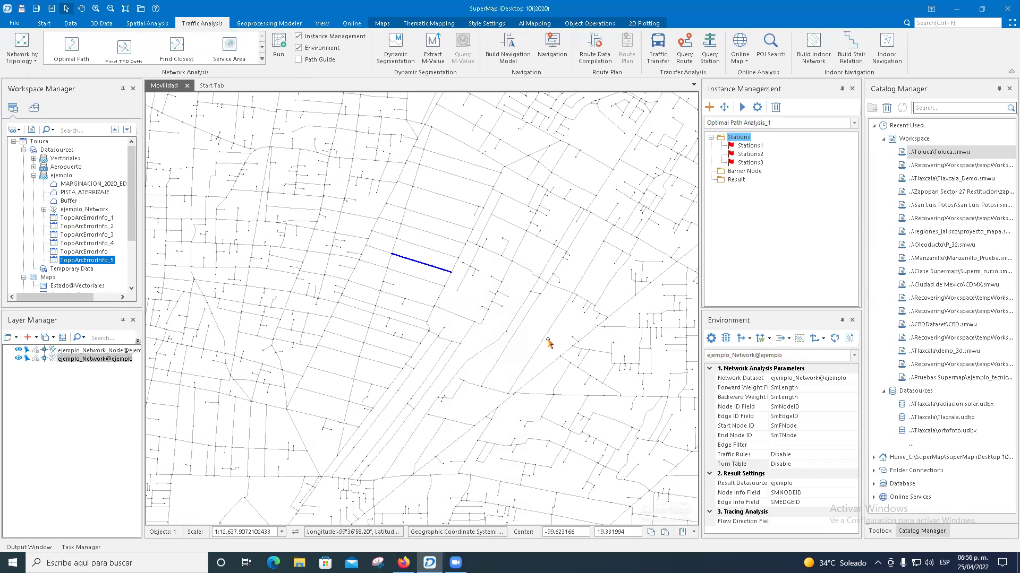
click(433, 280)
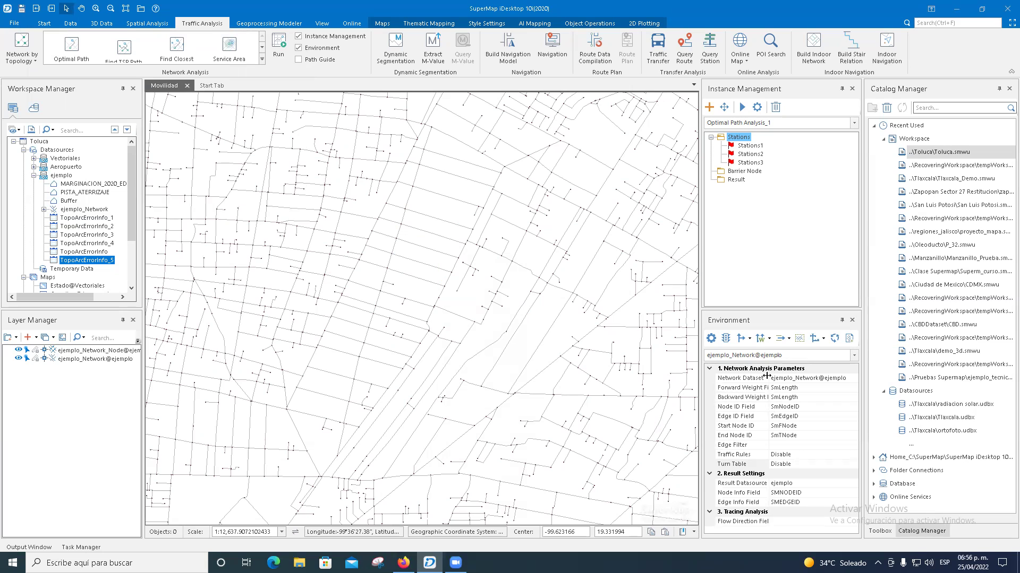
- Start Trace Analysis Network Modeling and choose the ejemplo_Network dataset from the ejemplo datasource
click(789, 343)
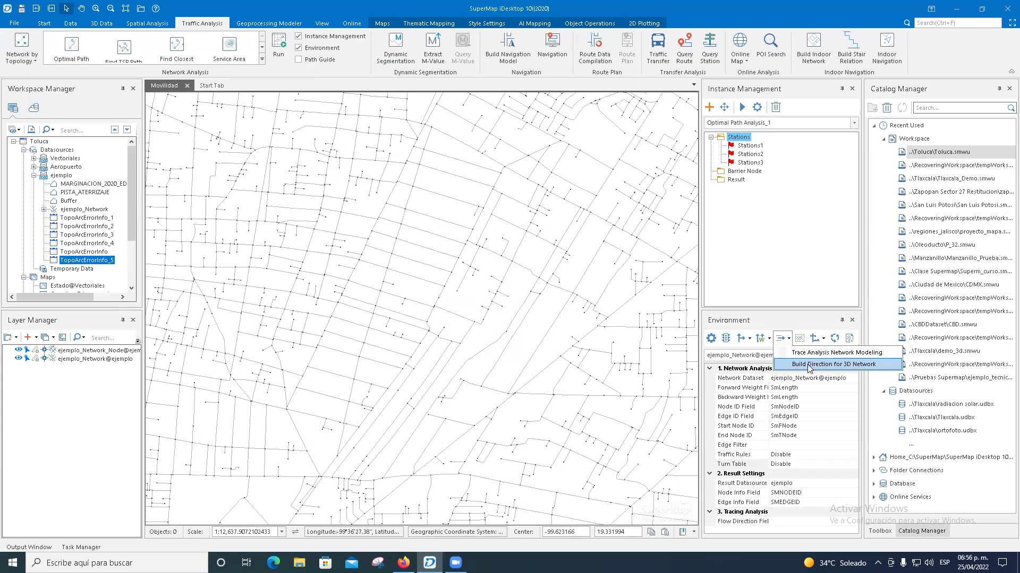
click(789, 354)
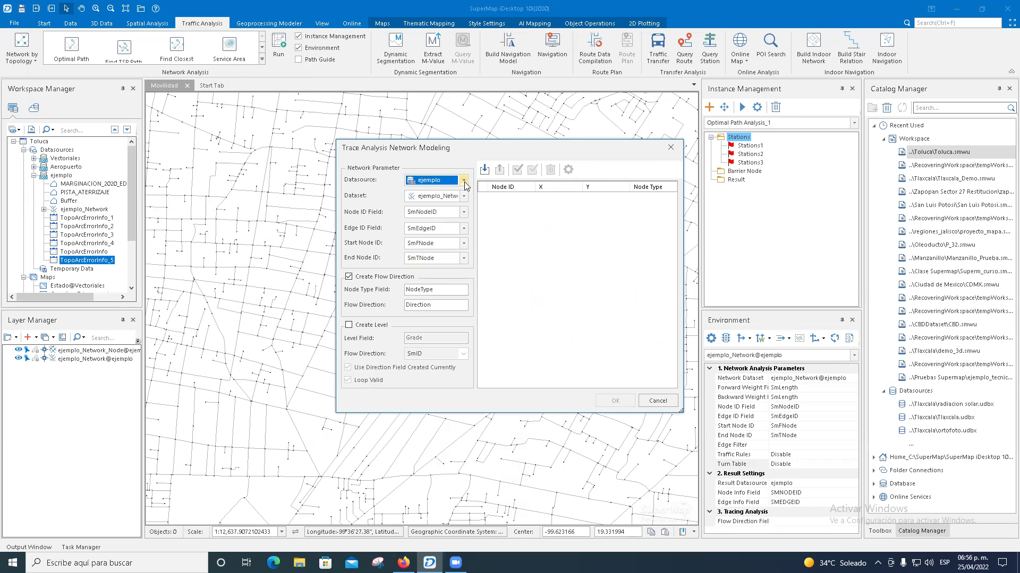
click(465, 181)
click(464, 182)
click(463, 196)
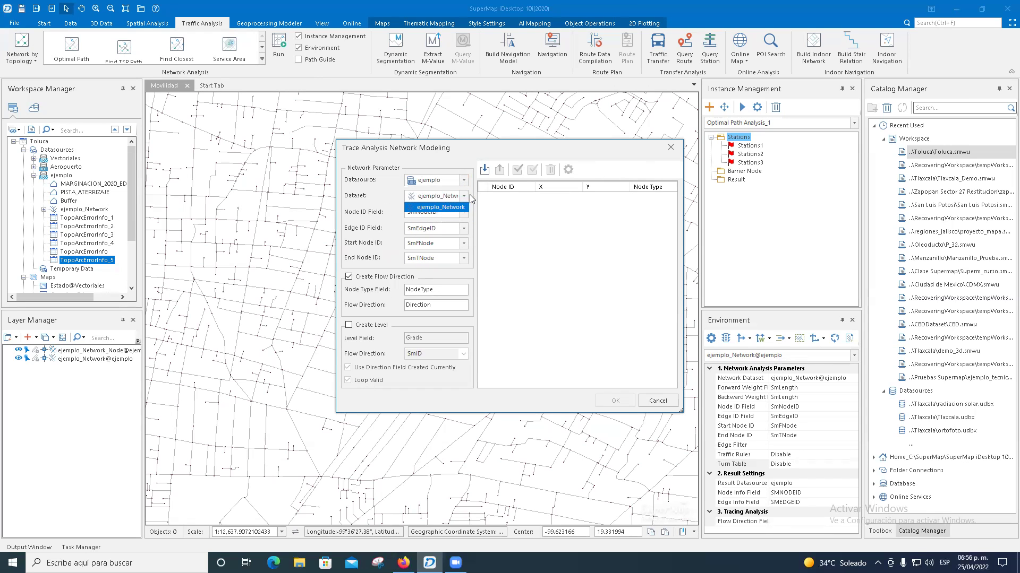
click(440, 207)
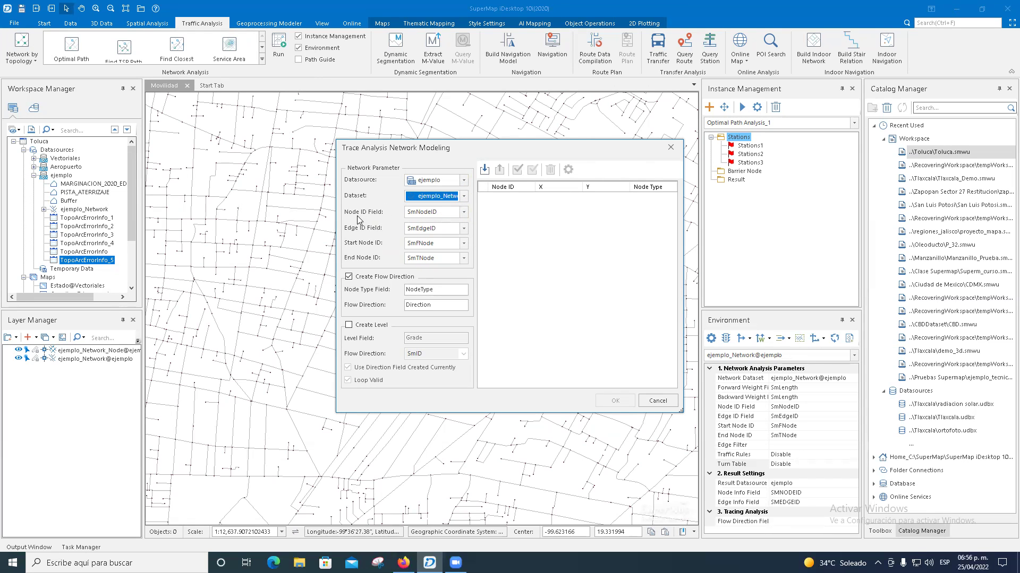
- Choose SmNodeID as the node ID field, SmEdgeID as the edge ID field and SmFNode as the start node ID
click(465, 214)
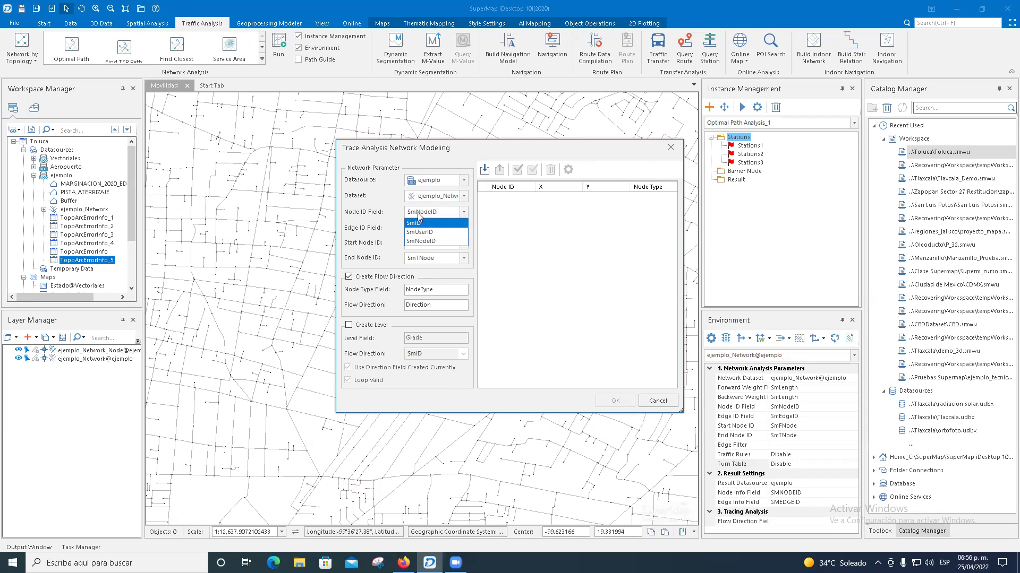
click(423, 242)
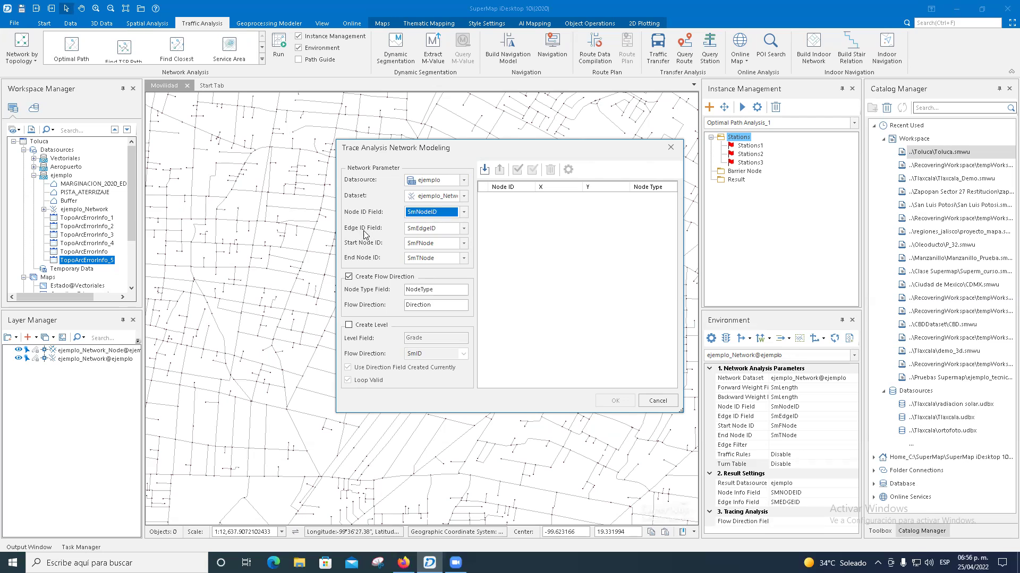
click(464, 230)
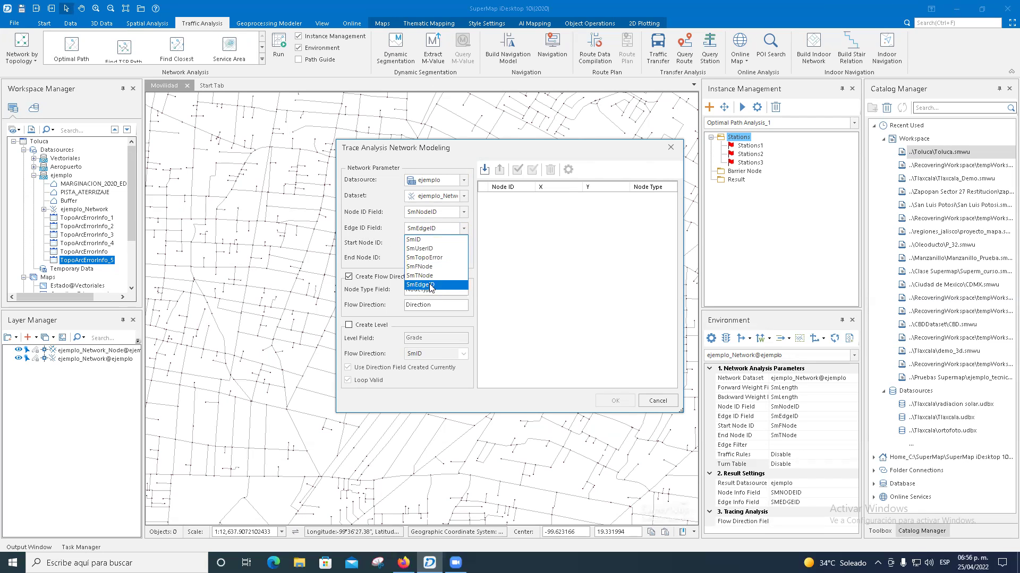
click(424, 285)
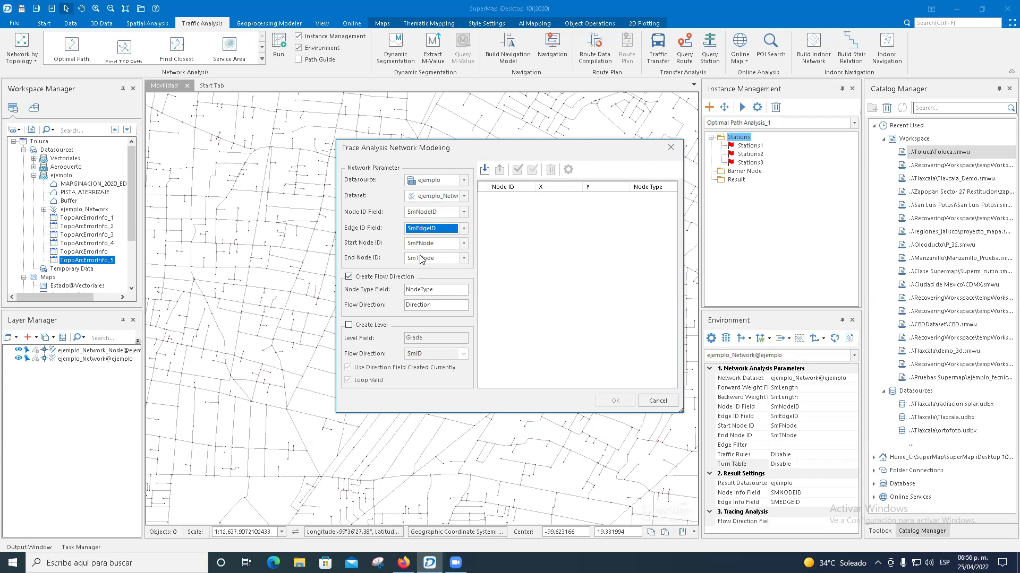
click(464, 244)
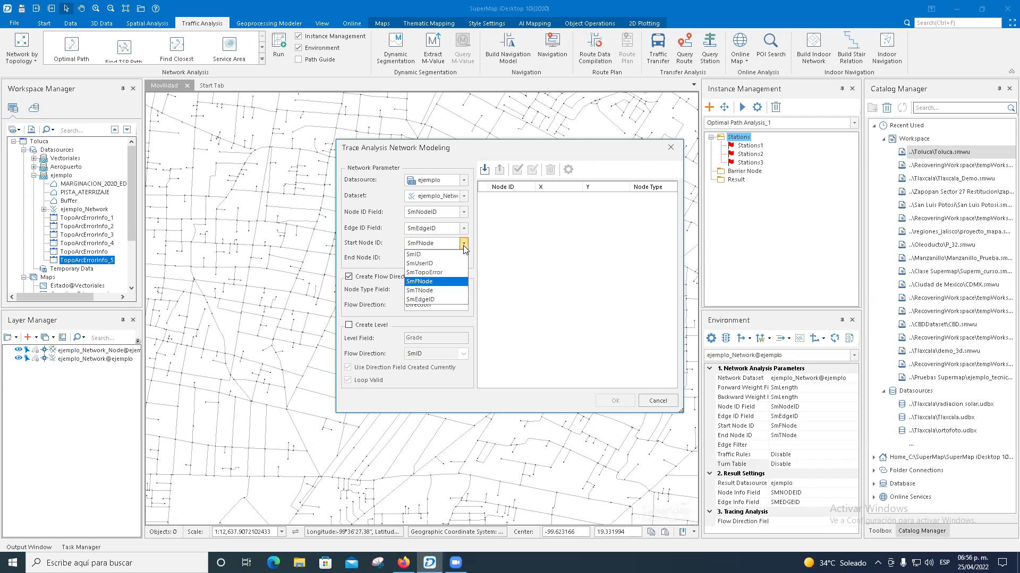
click(430, 283)
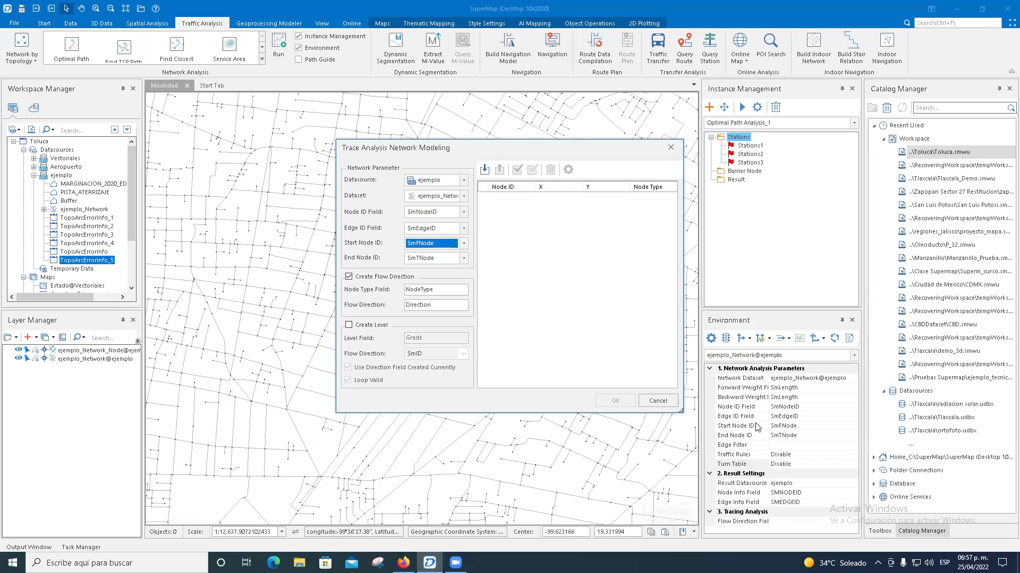
- Try to import nodes from the Localidades dataset of the Vectoriales datasource, with SmUserID as the node type field
click(484, 170)
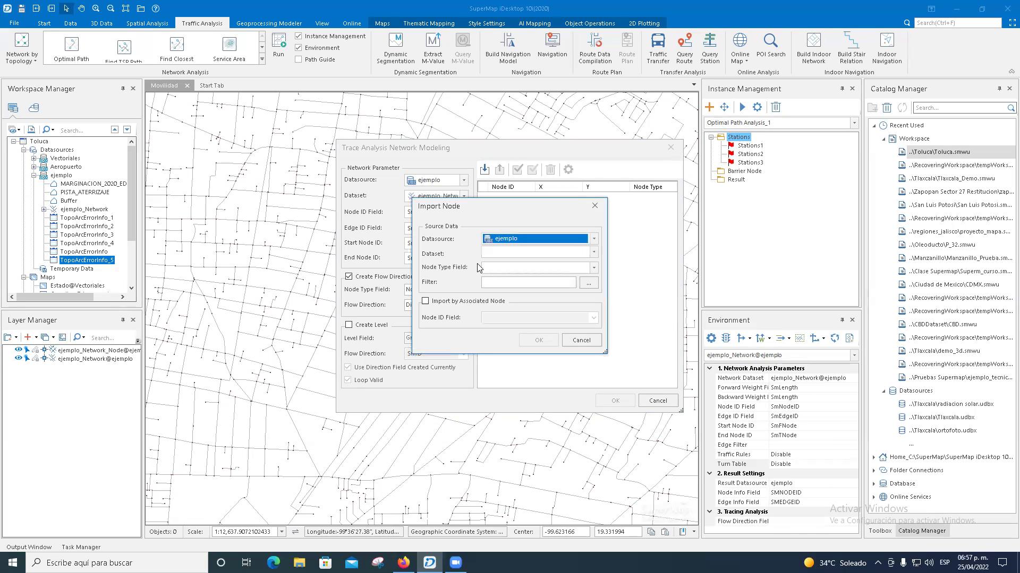
click(592, 240)
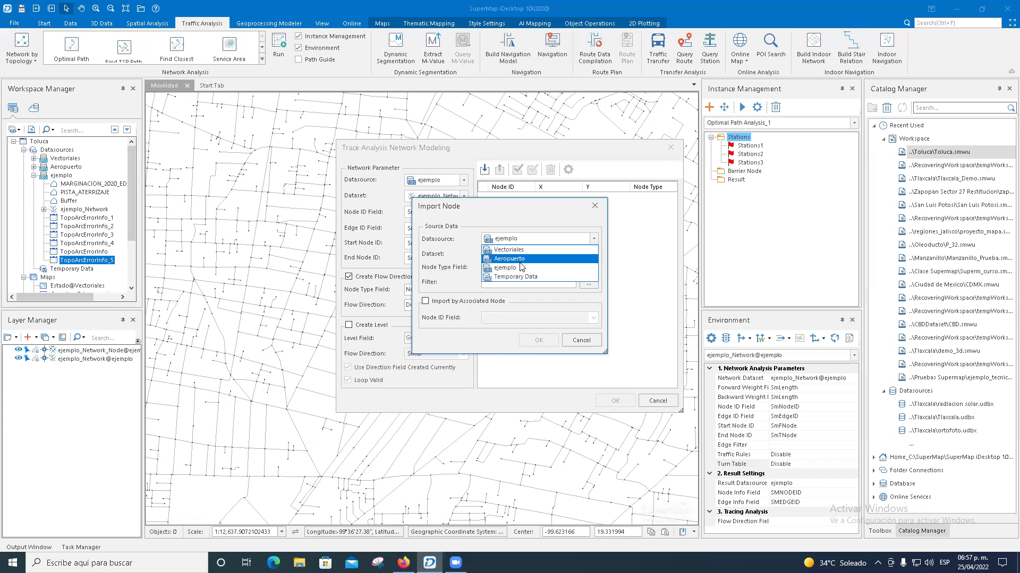
click(587, 253)
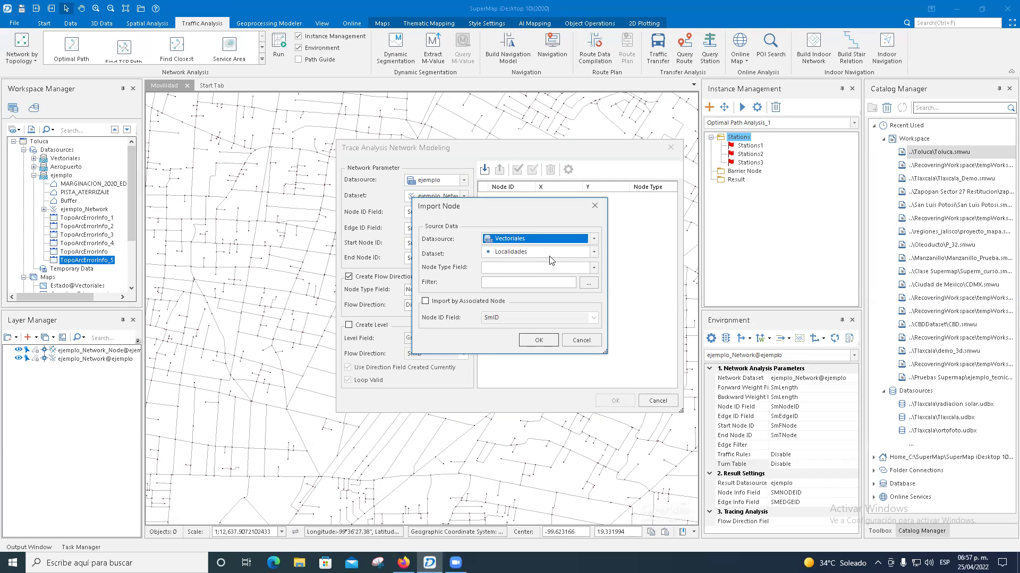
click(593, 268)
click(509, 297)
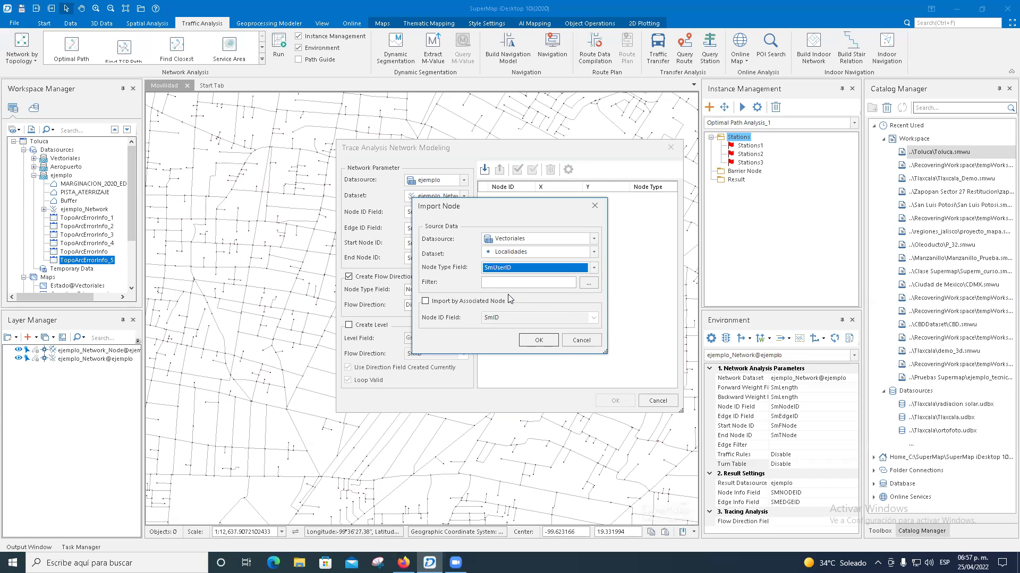
click(548, 343)
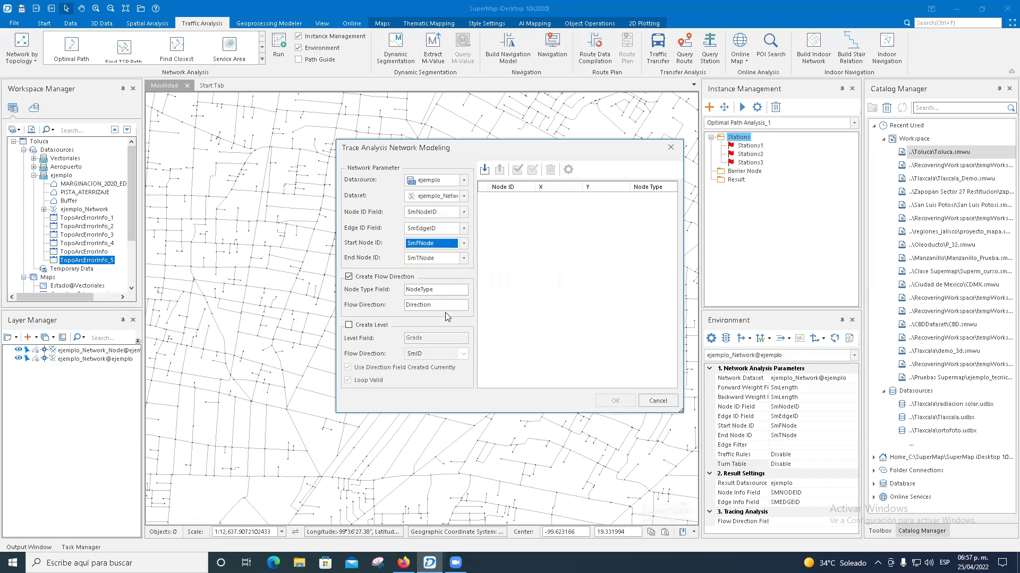
- Enable Create Level, try the Use Direction Field Created Currently option, and cancel the trace network modeling
click(349, 325)
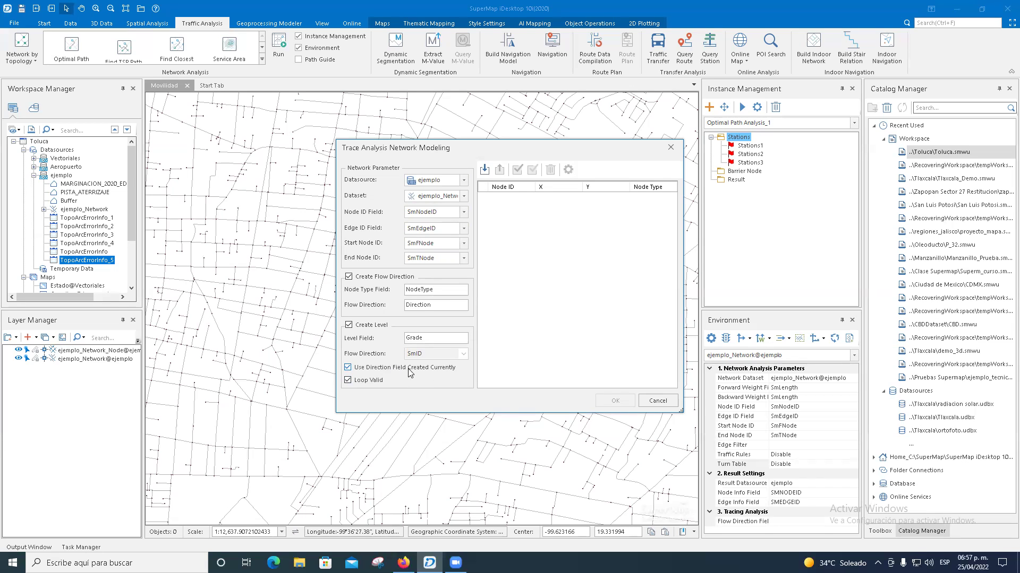
click(347, 367)
click(348, 367)
click(658, 401)
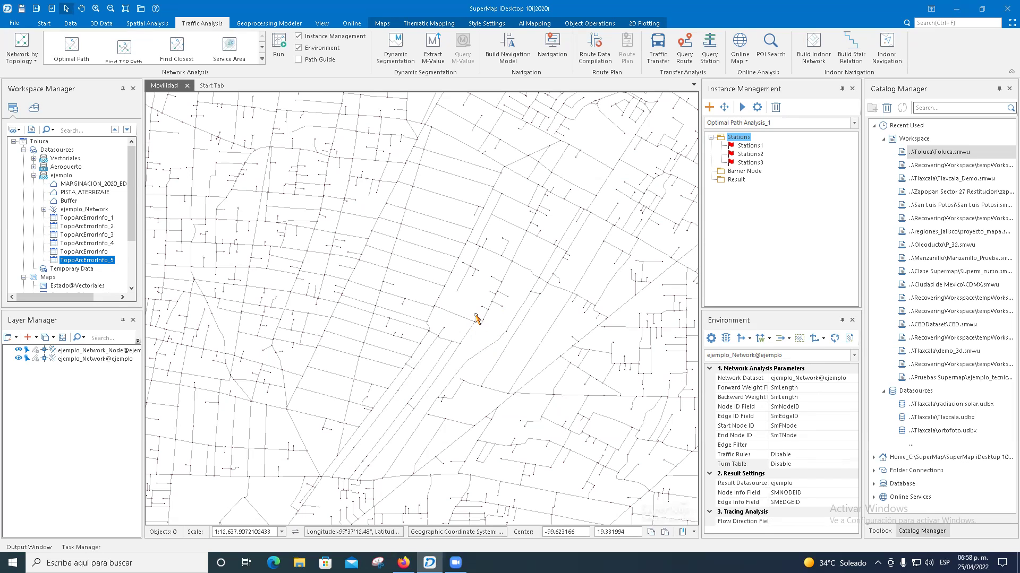
- Review the Current Window and User Define ranges in the Analysis Area Settings, including the Select Object and Drawing Range choices, and cancel
click(799, 339)
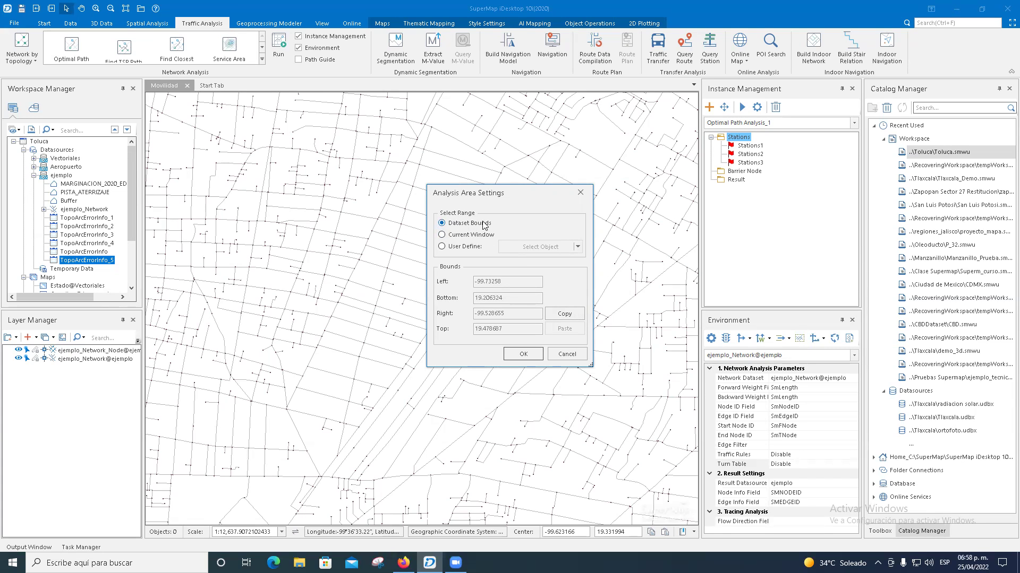
click(442, 236)
click(442, 247)
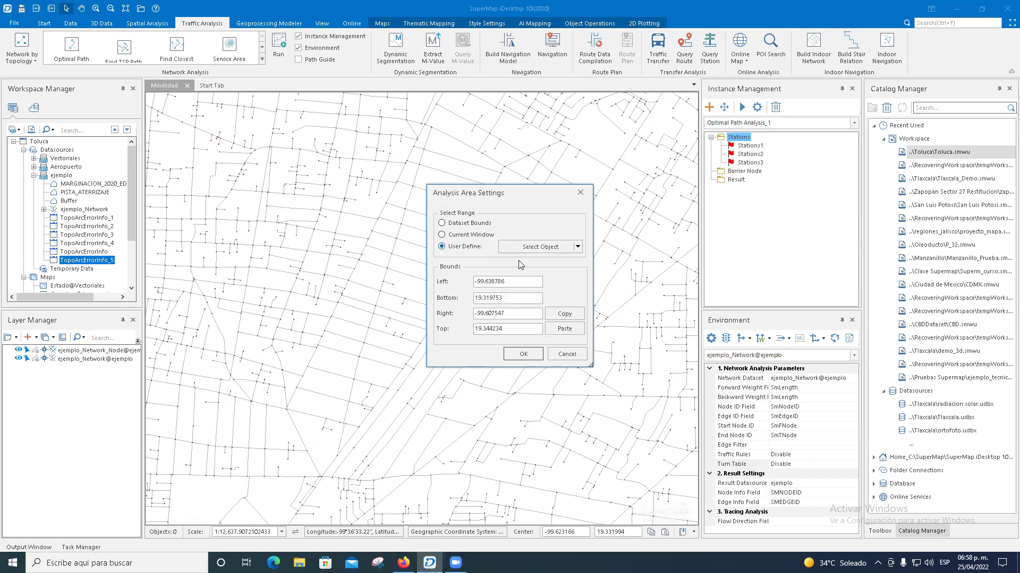
click(577, 247)
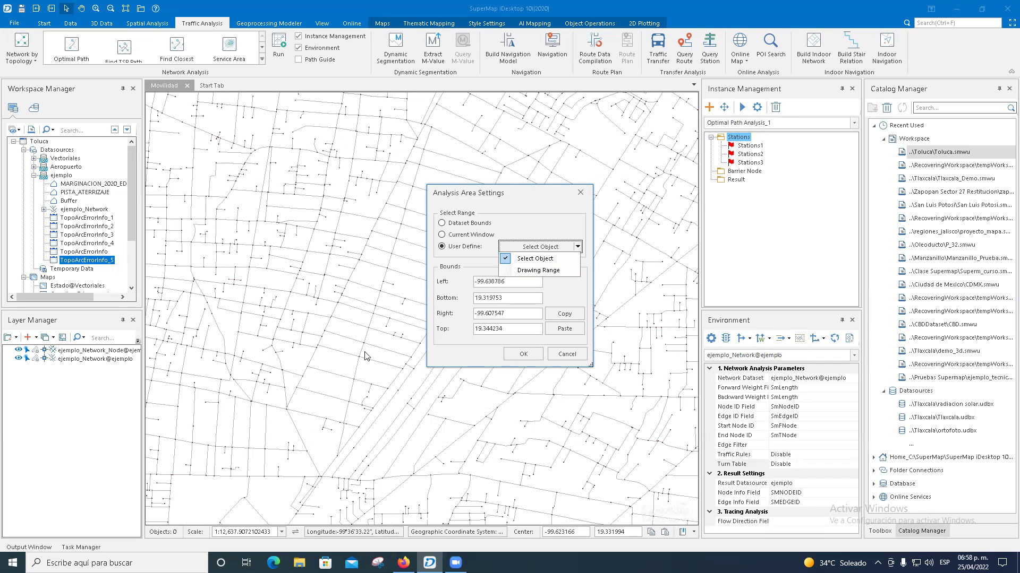
click(581, 209)
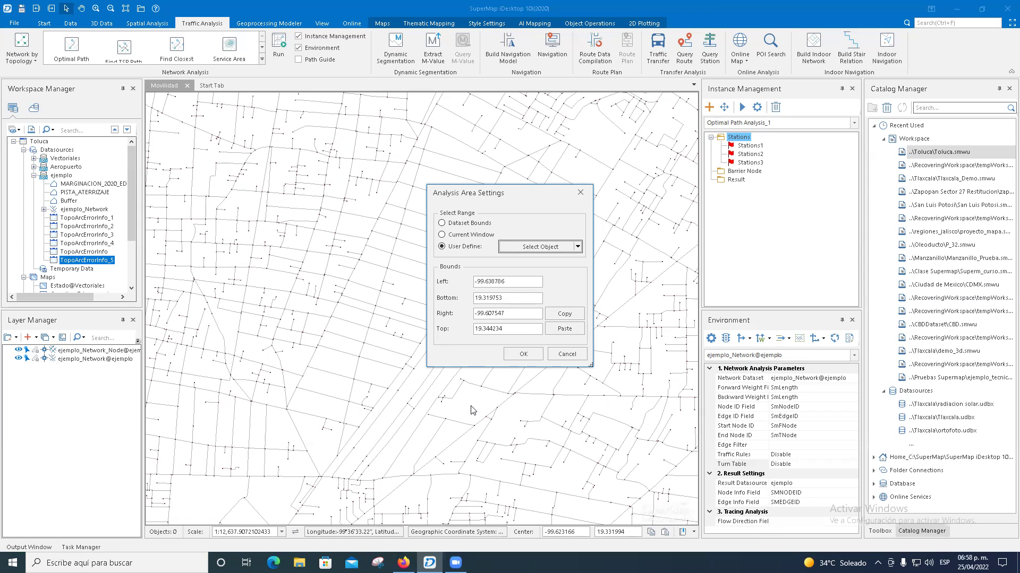
click(568, 354)
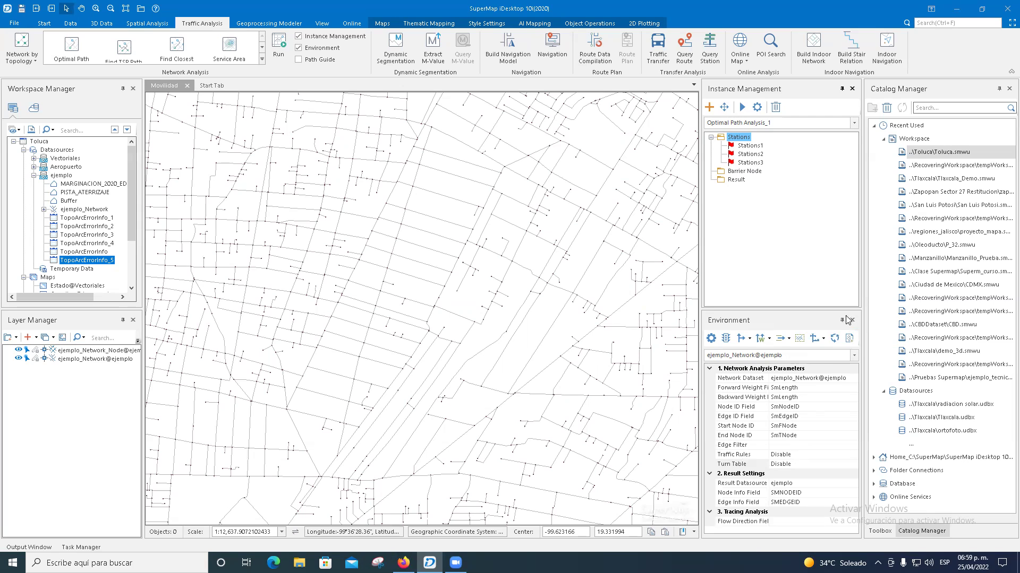
- Delete the Optimal Path Analysis_1 instance, confirm the removal and close Instance Management
click(745, 145)
click(738, 137)
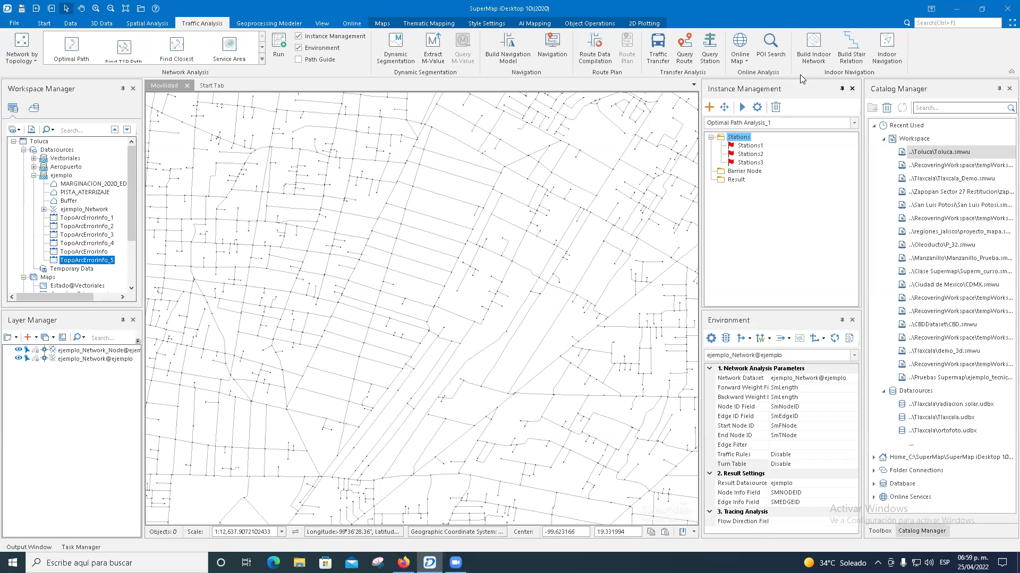
click(775, 107)
click(549, 317)
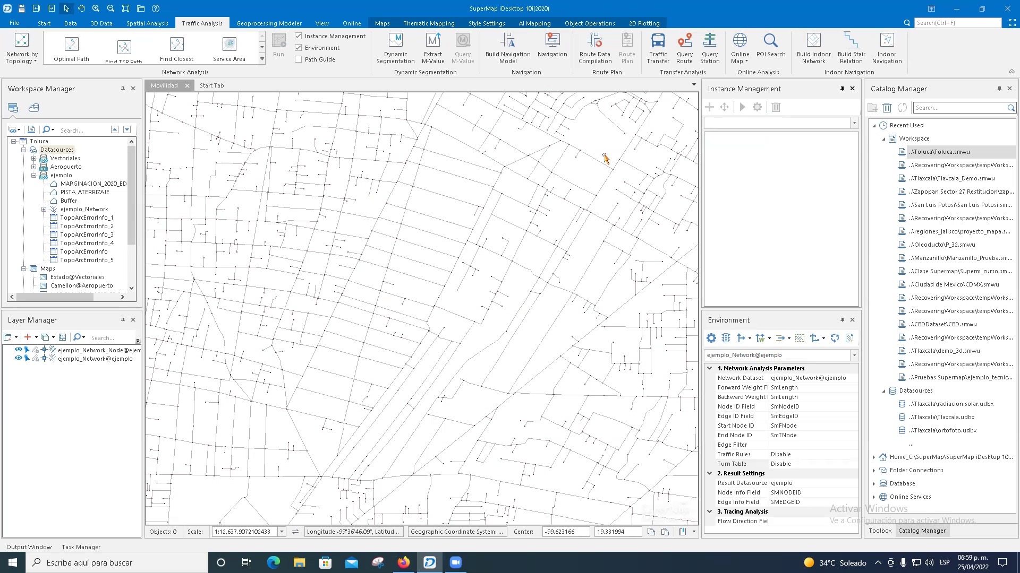
click(852, 89)
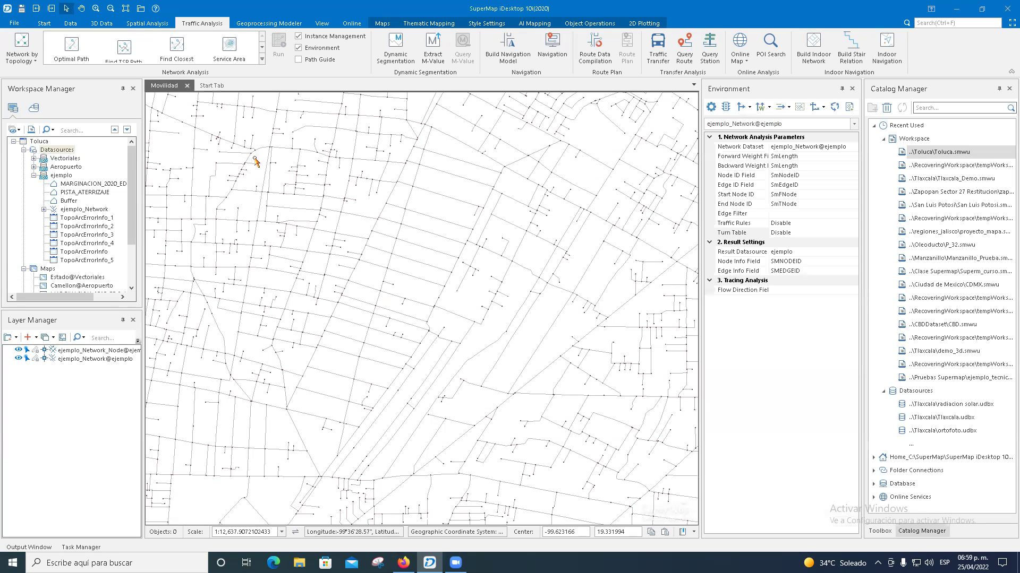
- Create an Allocate analysis and place four centers on the network around the middle of the map
click(261, 60)
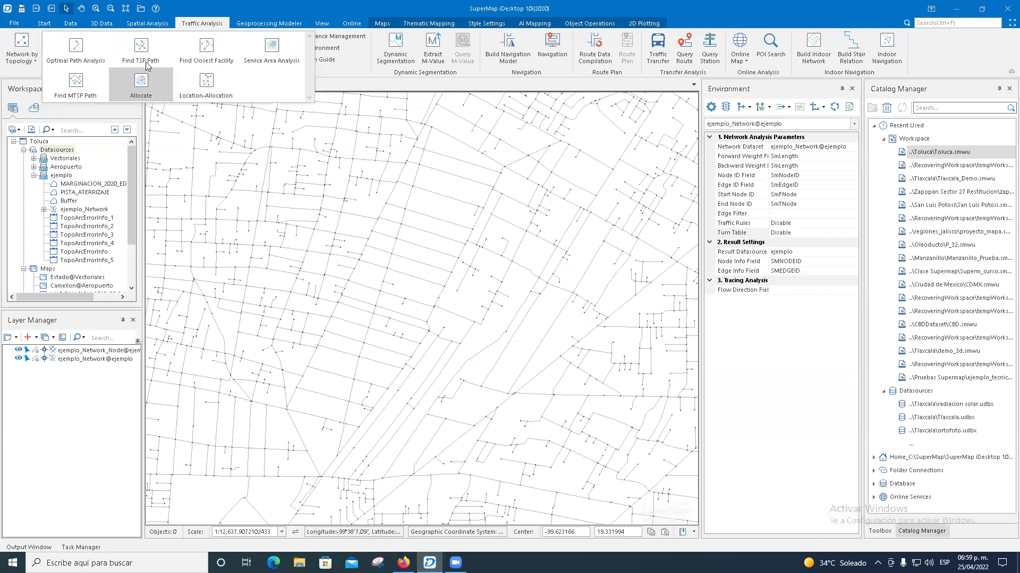
click(141, 84)
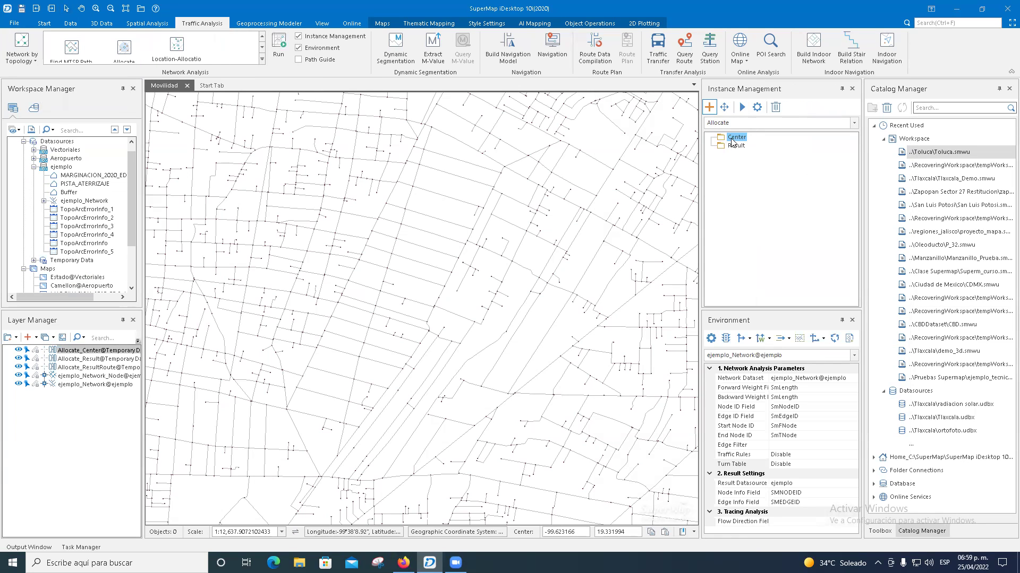
click(735, 138)
click(709, 108)
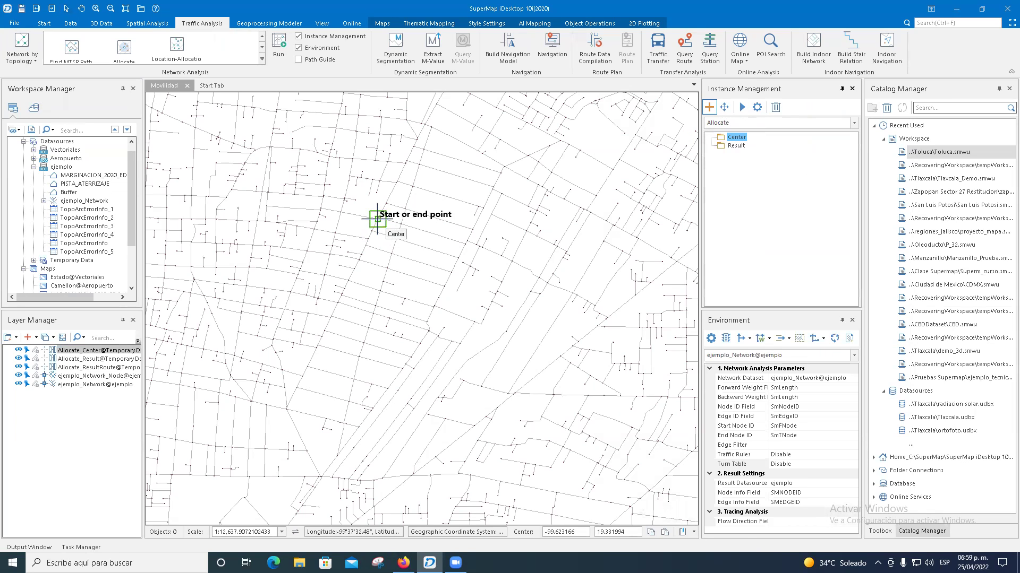
click(378, 219)
click(535, 214)
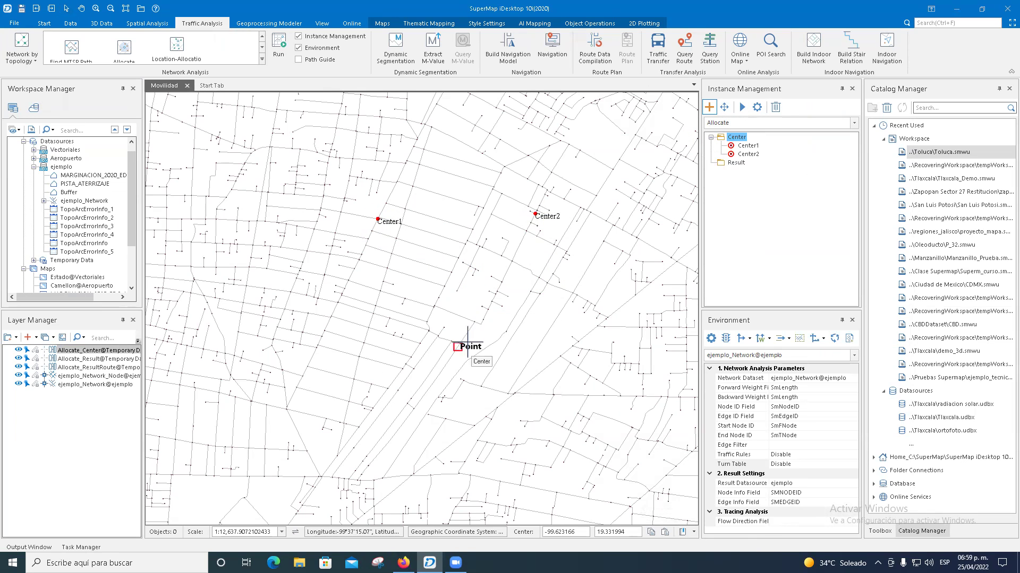
click(388, 389)
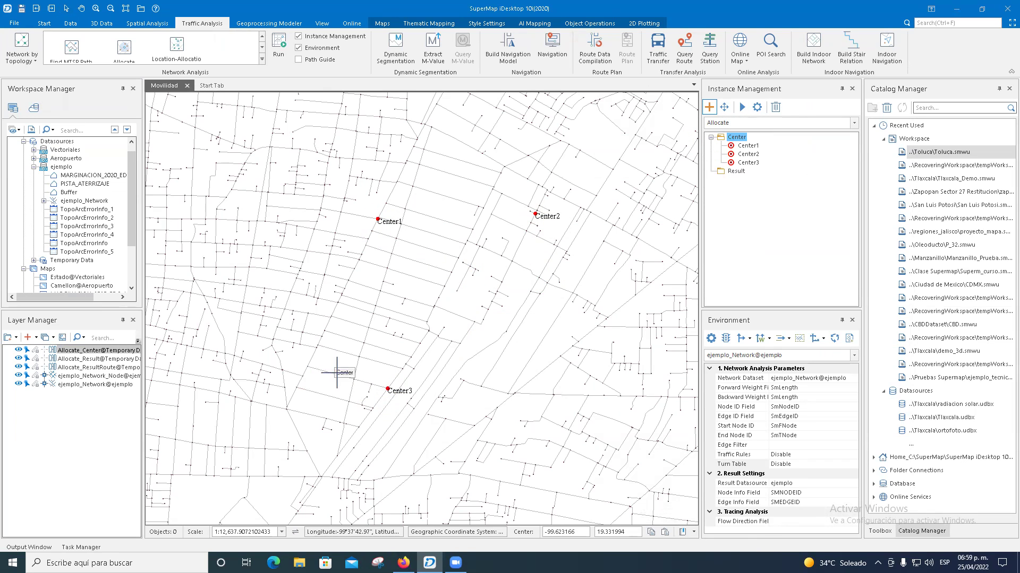
click(317, 299)
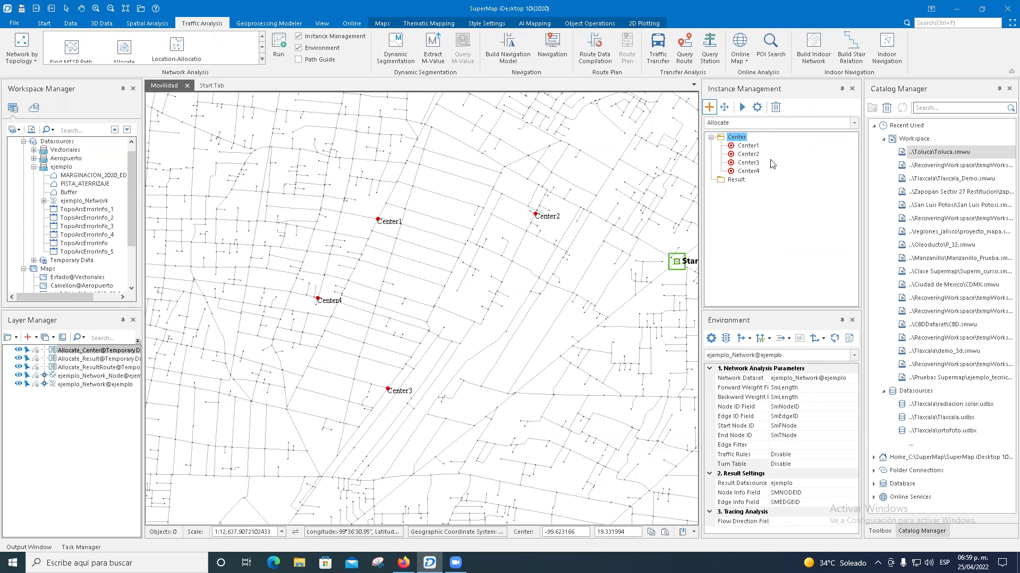
- Move Center2 southwest to a network node closer to the middle of the map
click(754, 185)
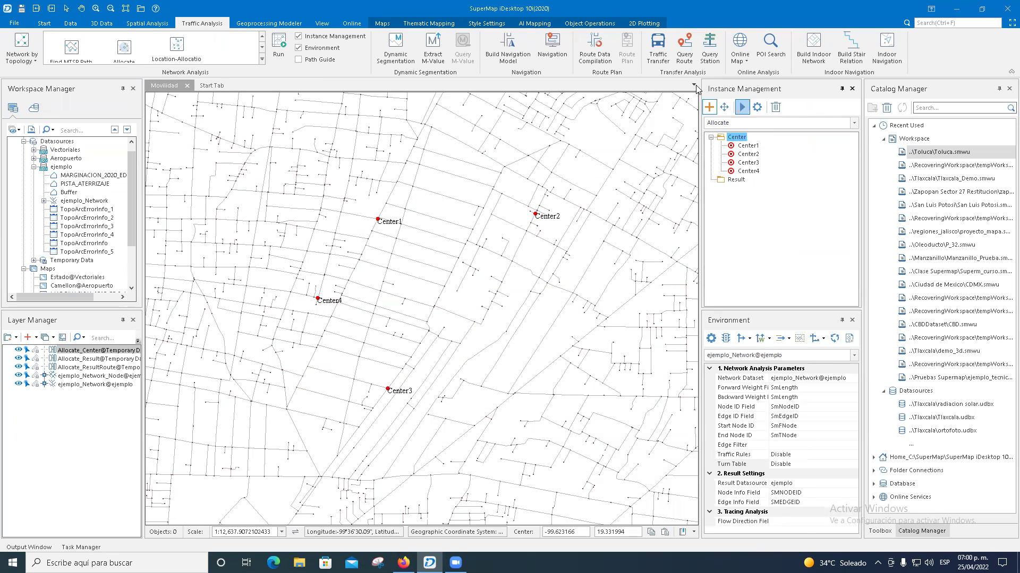
click(726, 108)
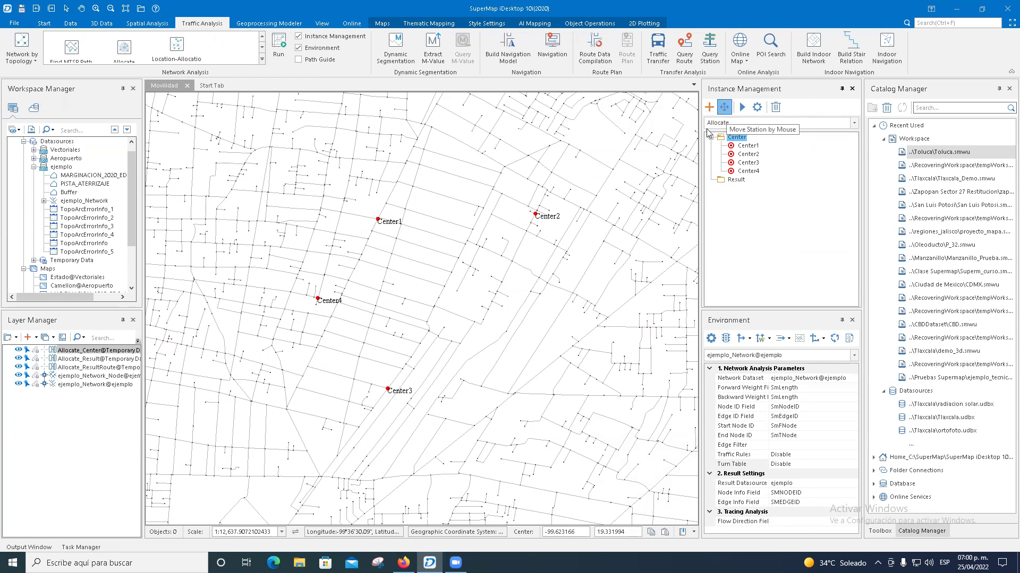
click(534, 213)
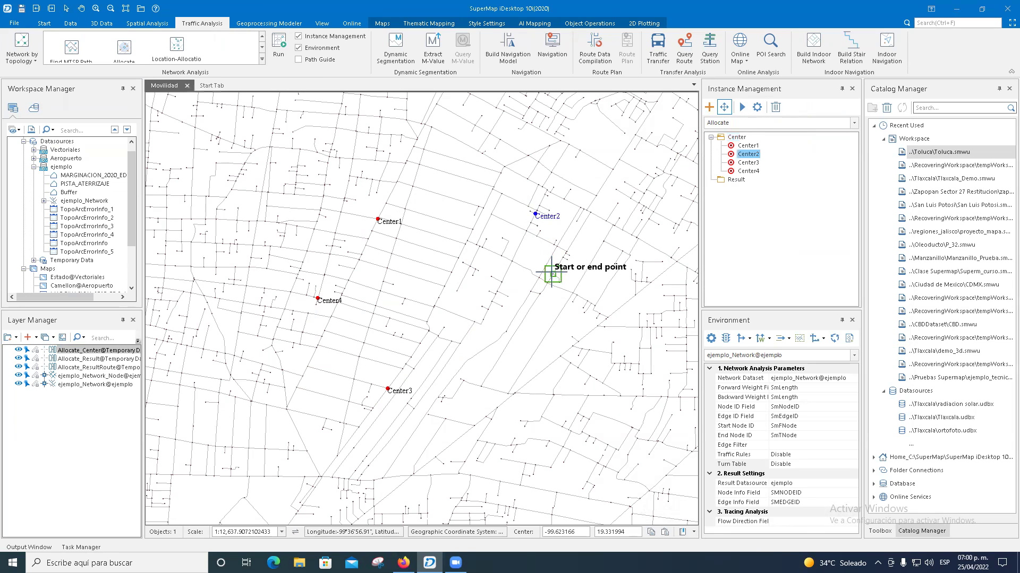
drag(535, 213, 501, 256)
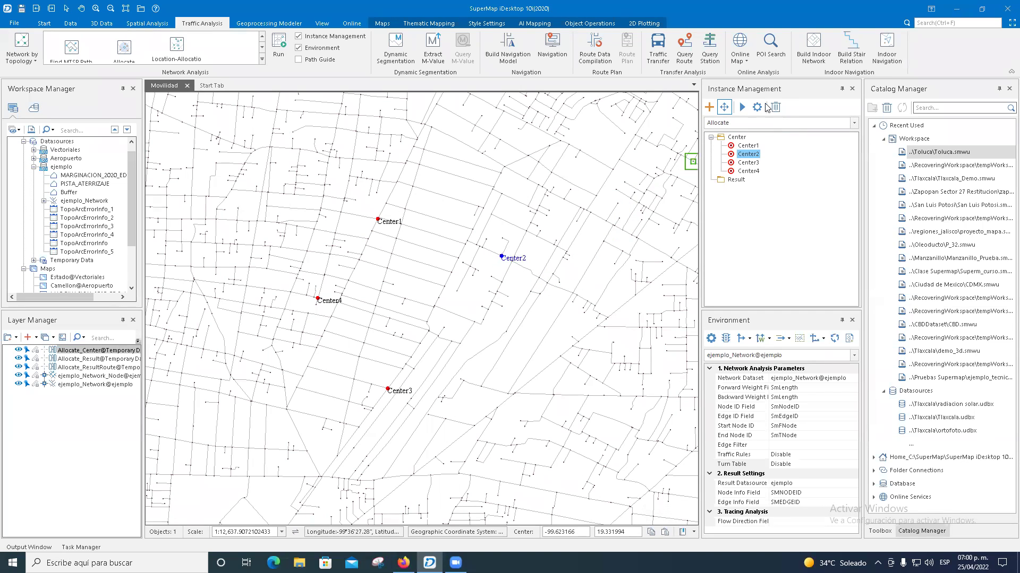
- Check the Allocate parameter settings without changing them, and delete the Allocate instance, confirming the removal and closing Instance Management
click(757, 107)
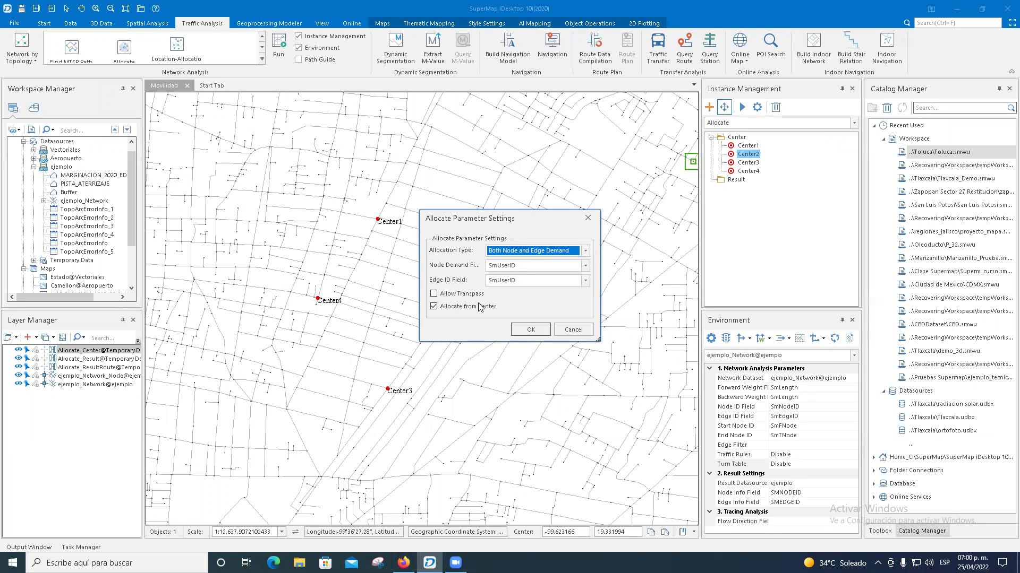
click(576, 332)
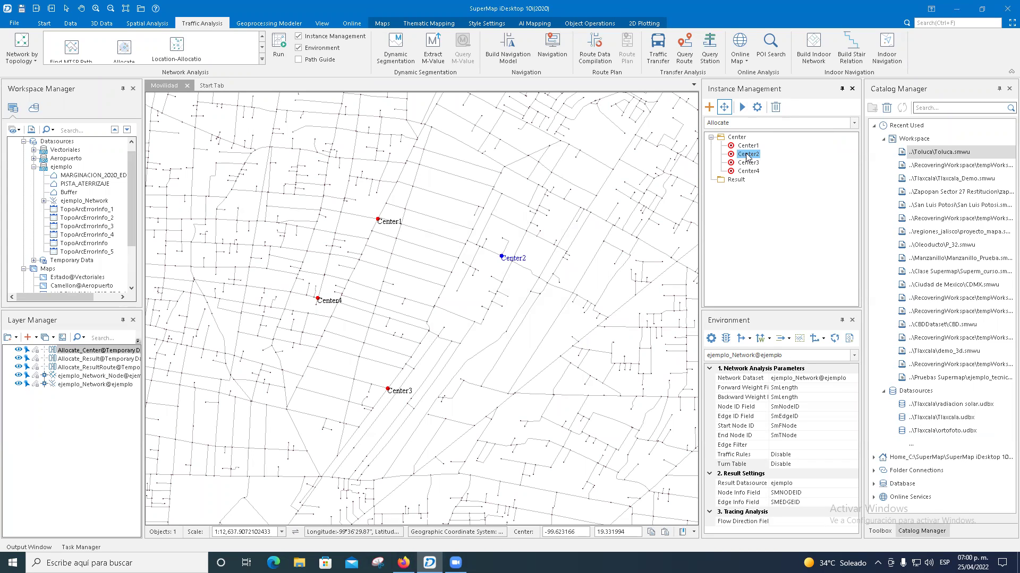
click(748, 171)
click(775, 107)
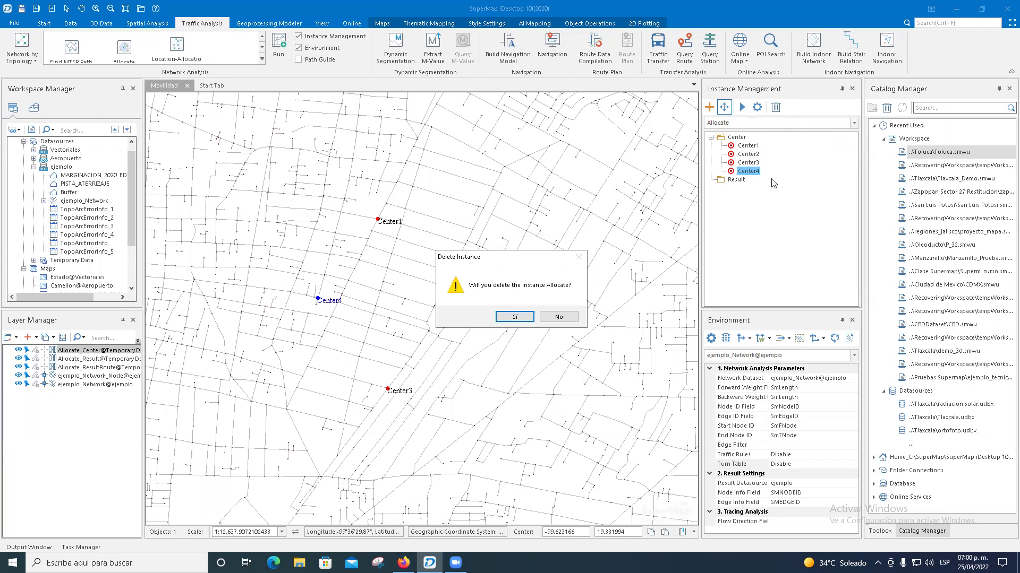
click(511, 321)
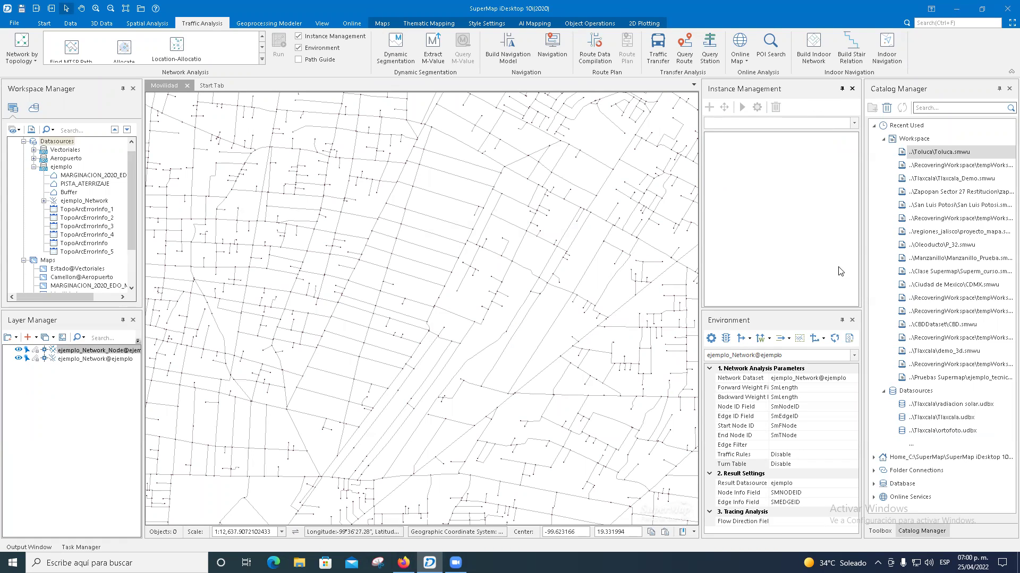
click(852, 89)
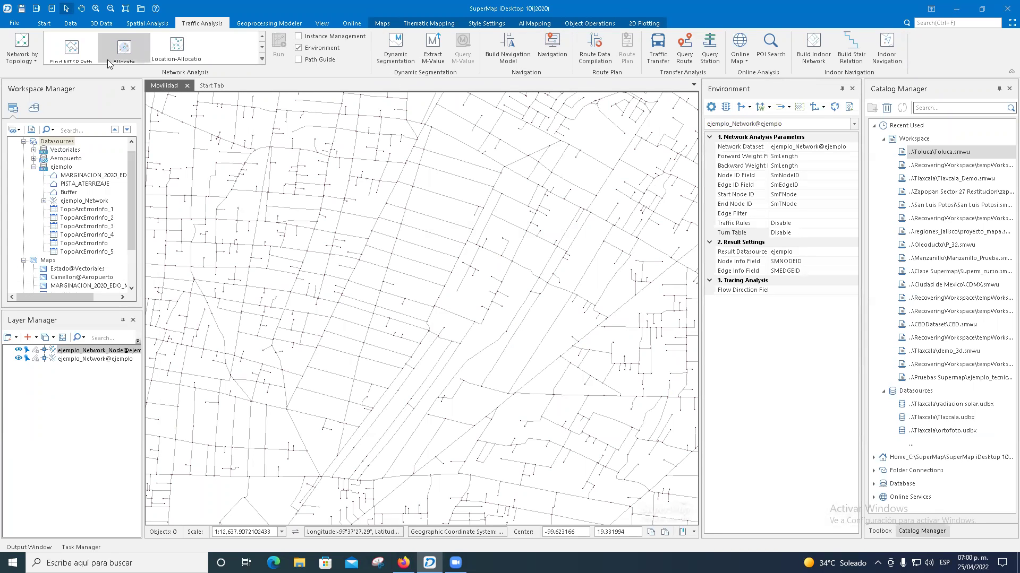
click(261, 59)
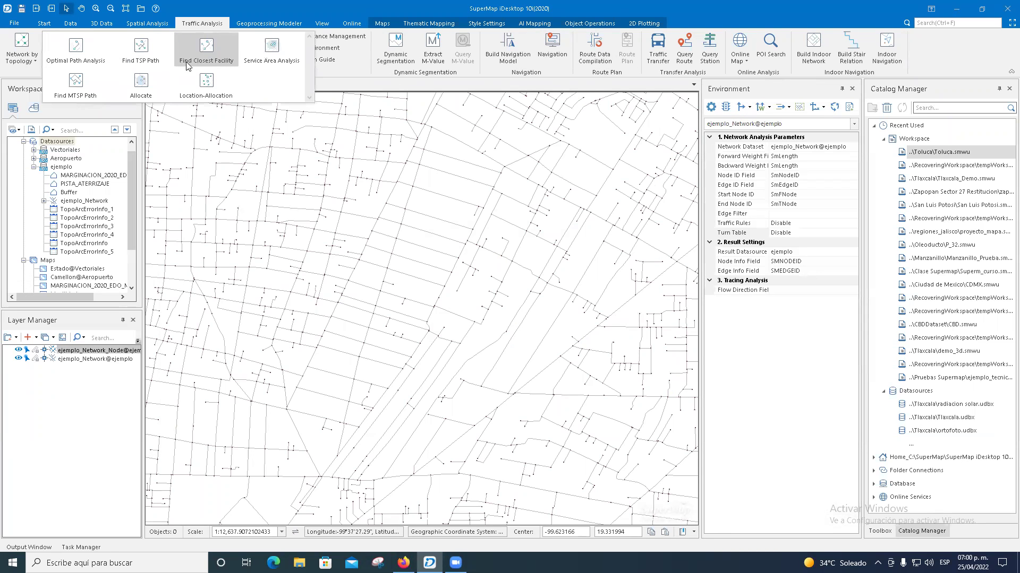
click(477, 77)
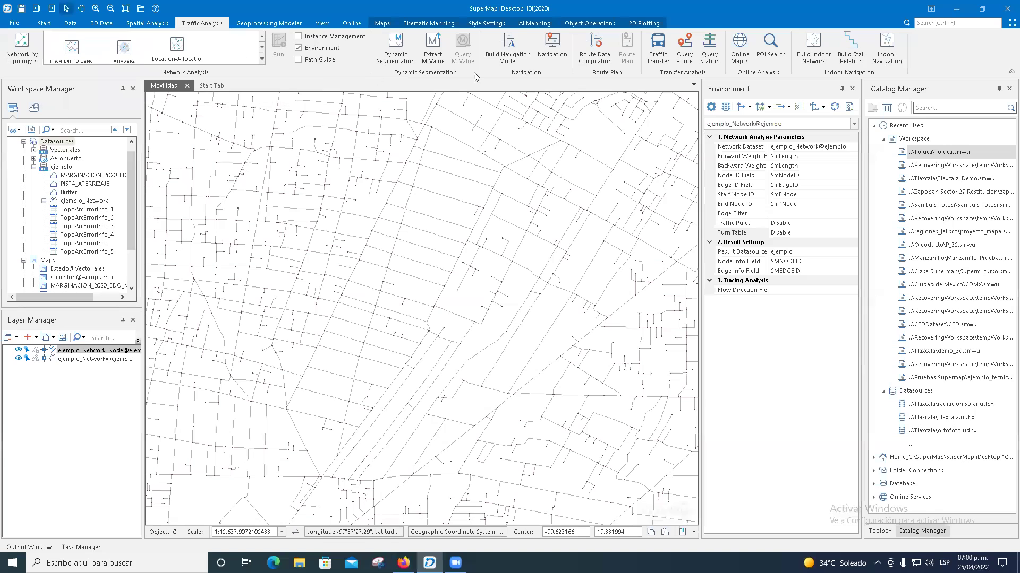
- Open Build Navigation Model, choose ejemplo as the datasource, and review the available Edge Name and Edge Weight fields
click(515, 59)
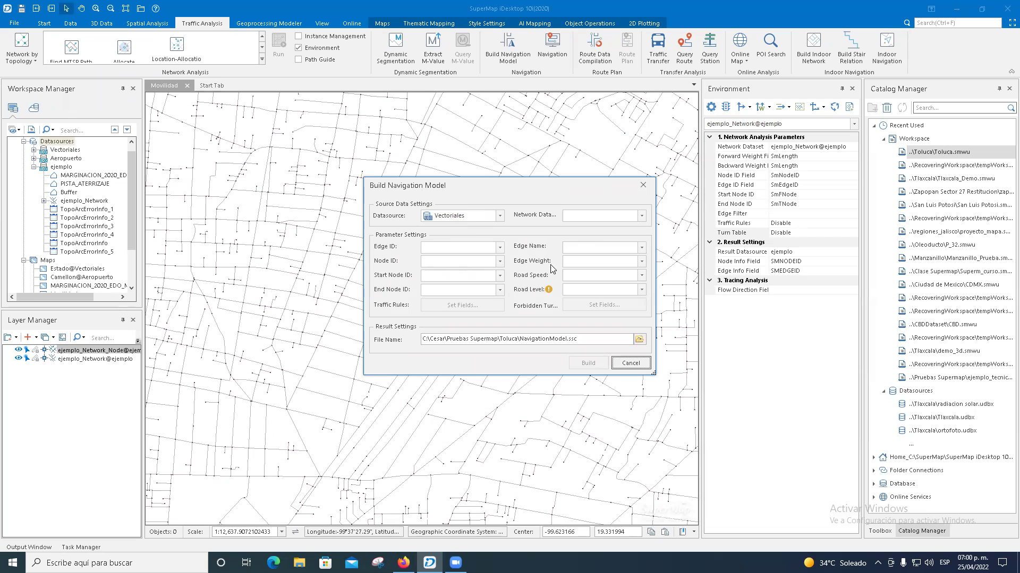
click(501, 215)
click(461, 246)
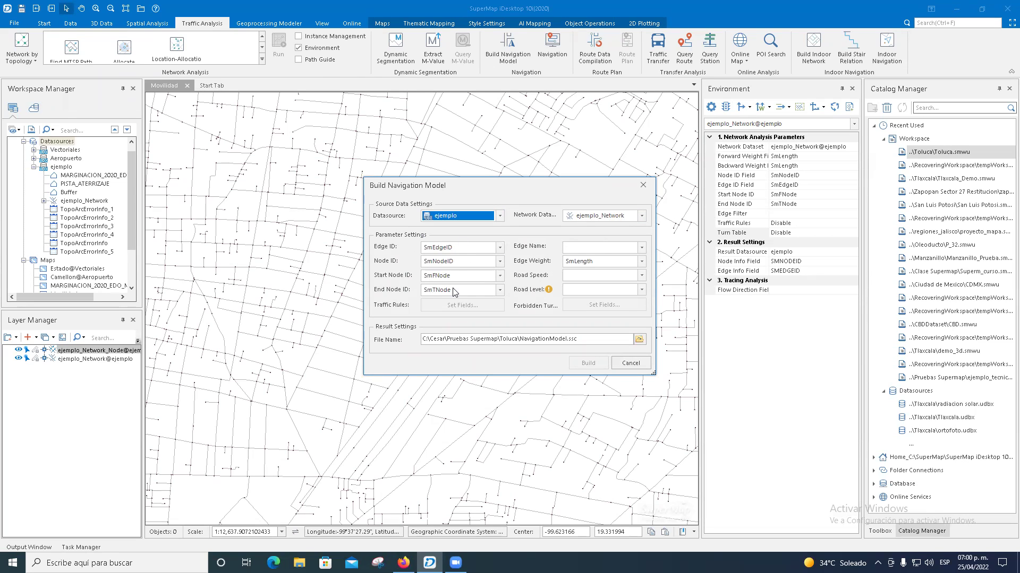
mouse_move(550, 293)
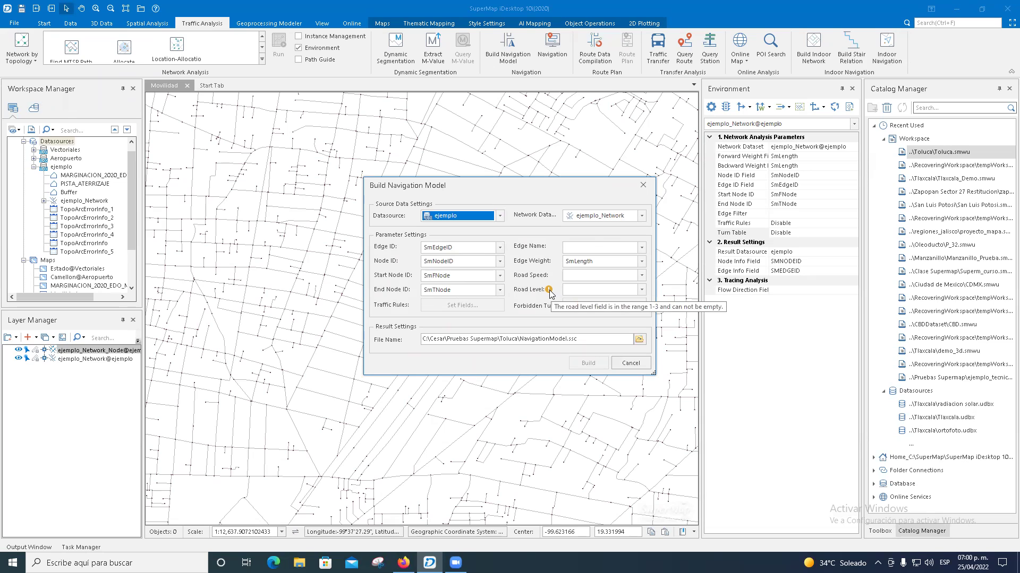
click(641, 247)
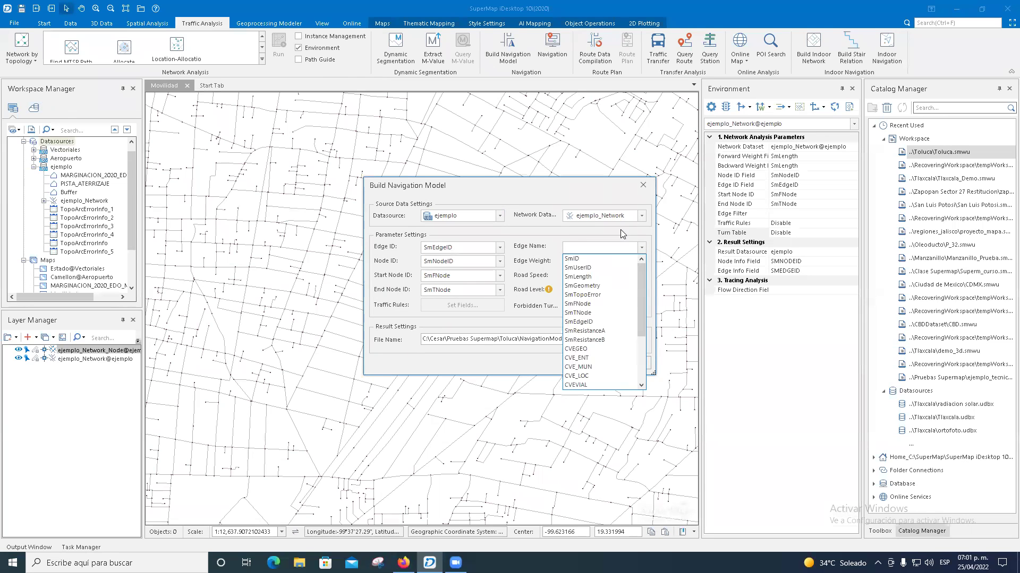
click(623, 234)
click(641, 261)
click(626, 239)
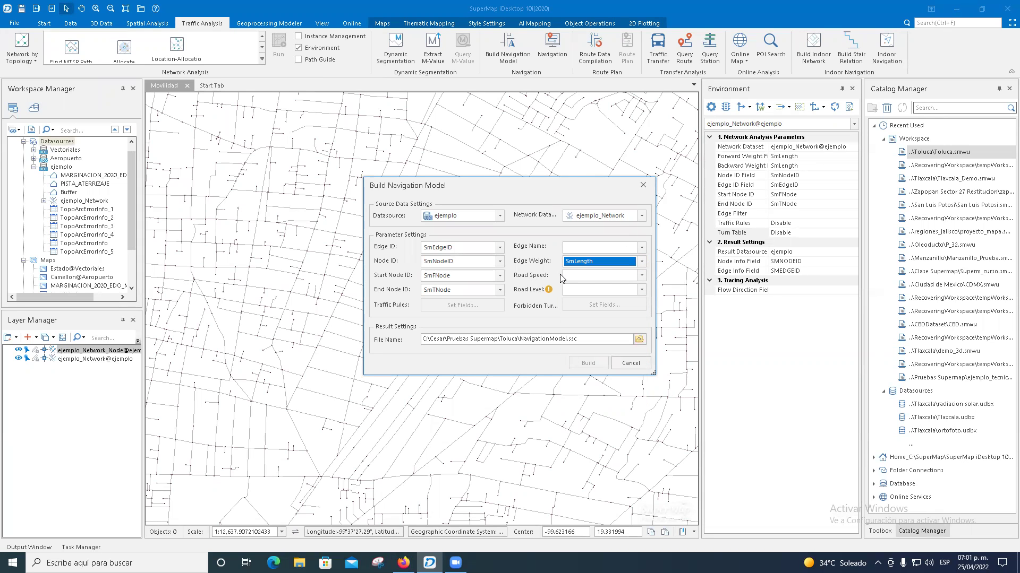
- Review the fields available for Road Speed and Road Level, including the Road Level requirement, without selecting any
click(642, 275)
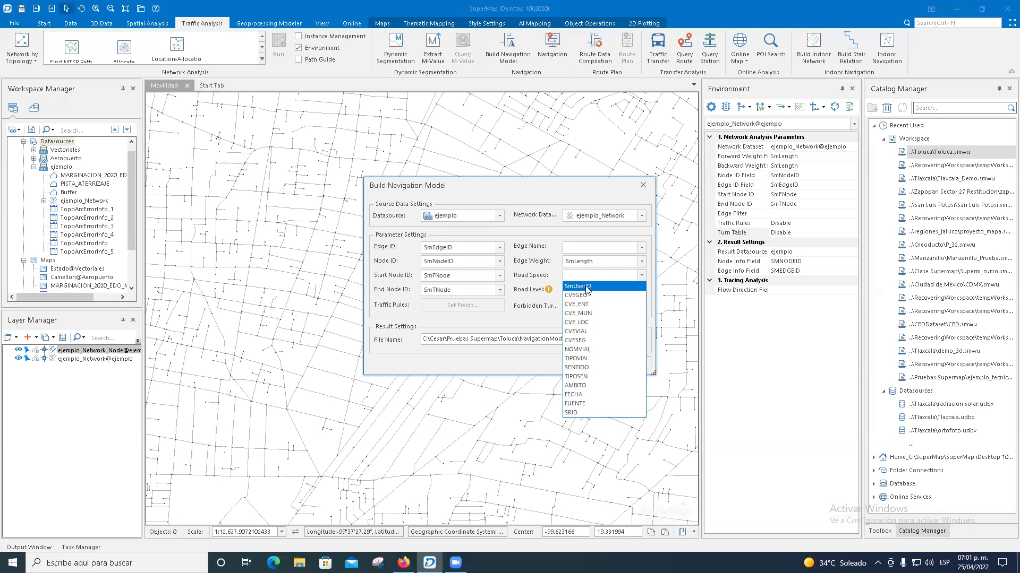
click(524, 316)
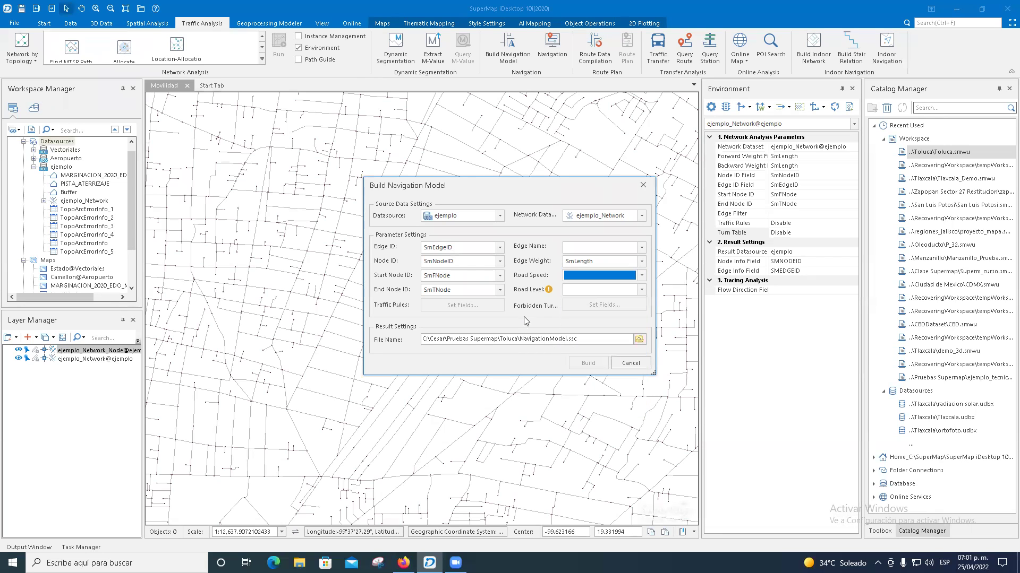
mouse_move(549, 292)
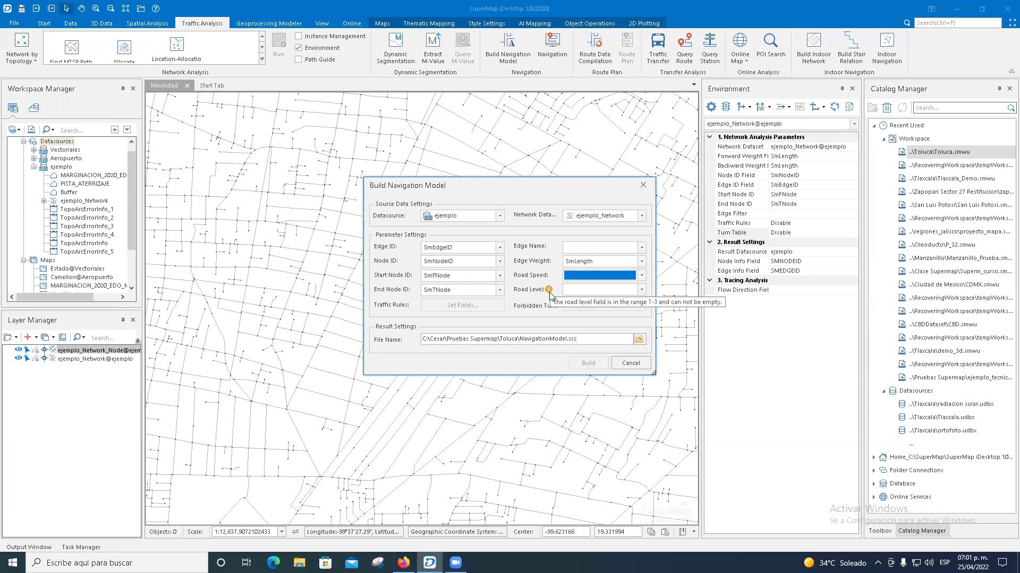
click(641, 290)
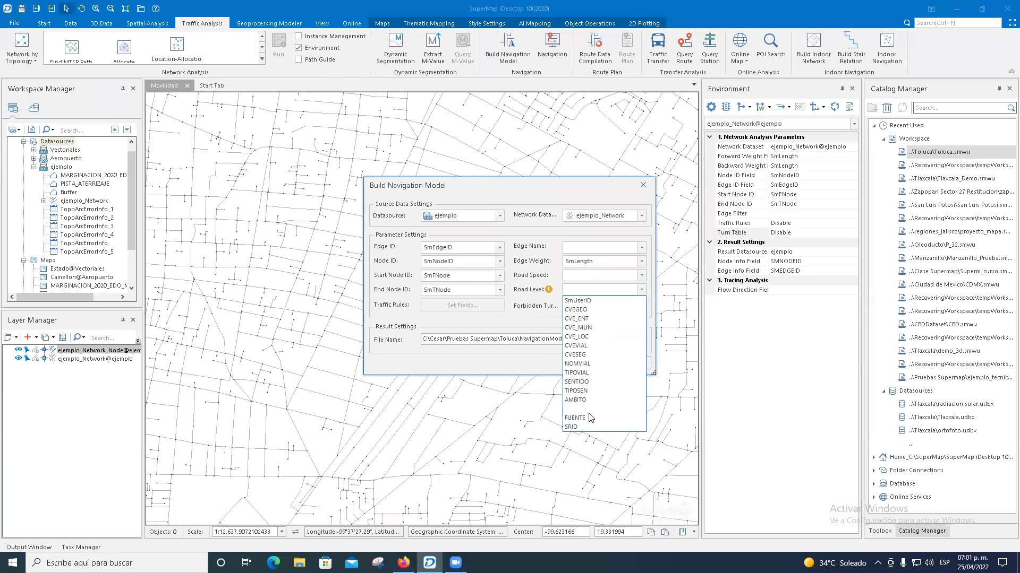
click(527, 310)
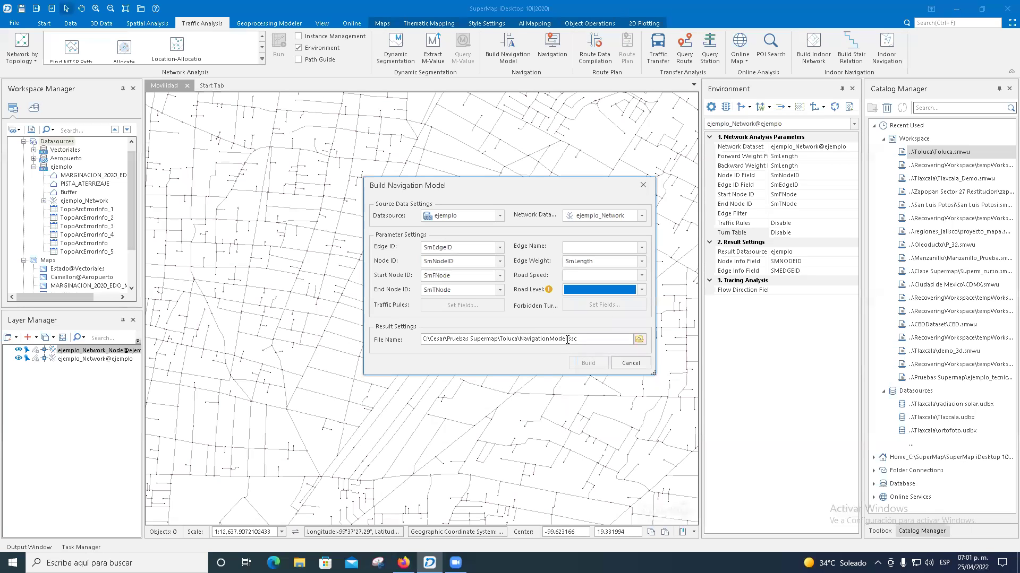
- Review the result file path and highlight the NavigationModel file name, and cancel building the navigation model
click(452, 342)
drag(500, 343, 567, 343)
click(519, 343)
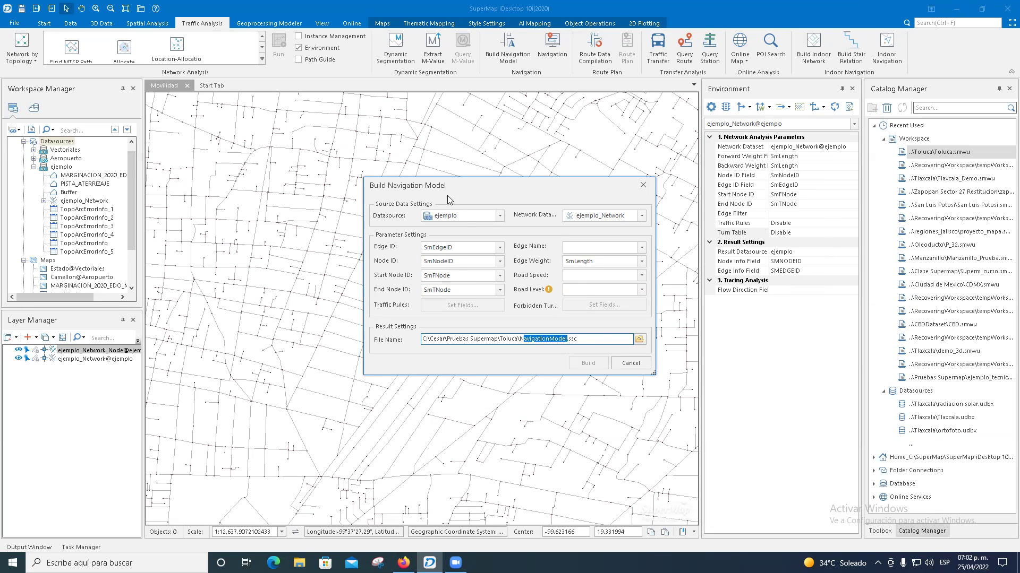
click(631, 363)
- Open the Navigation Settings and look in the Toluca folder for an .ssc model file, cancelling the file selection
click(552, 50)
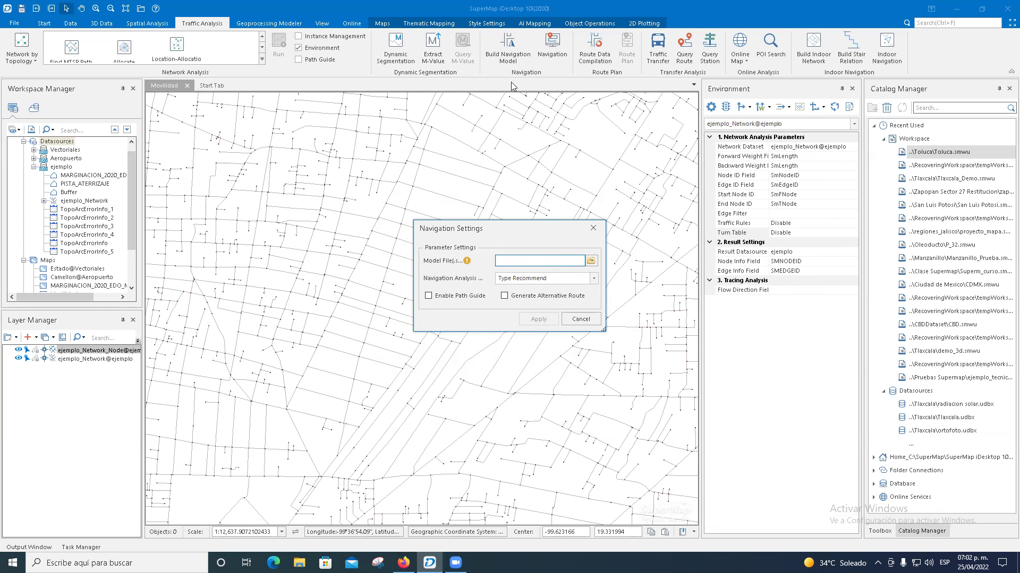
click(591, 260)
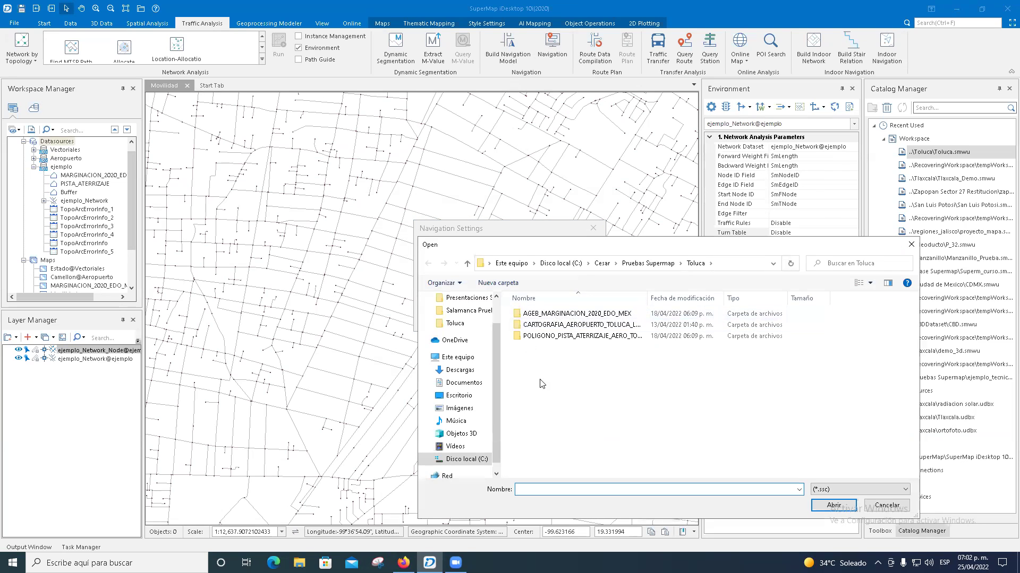
click(893, 508)
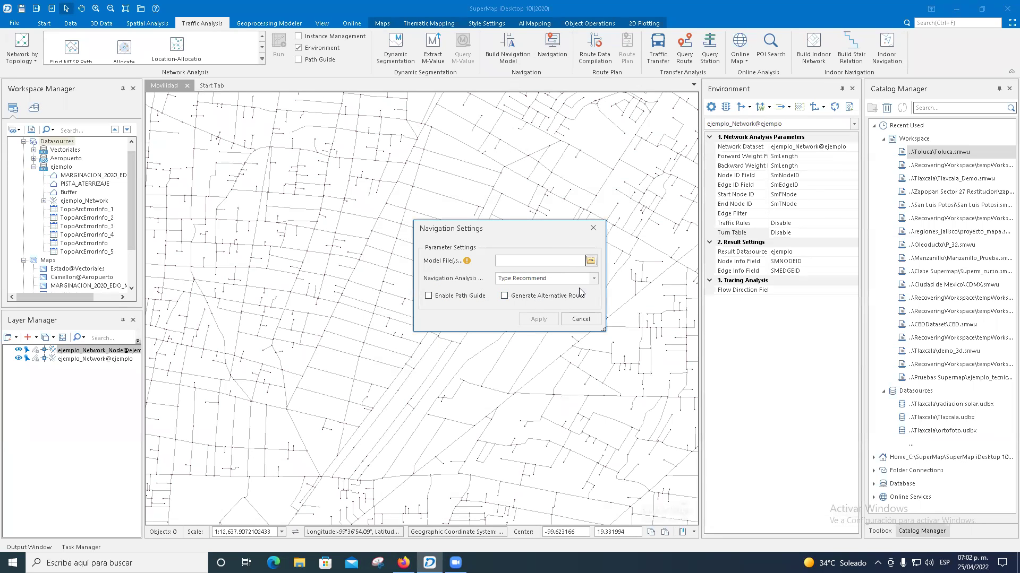
- Review the navigation analysis types, keep Type Recommend, try the Generate Alternative Route and Enable Path Guide options, and cancel the Navigation Settings
click(594, 278)
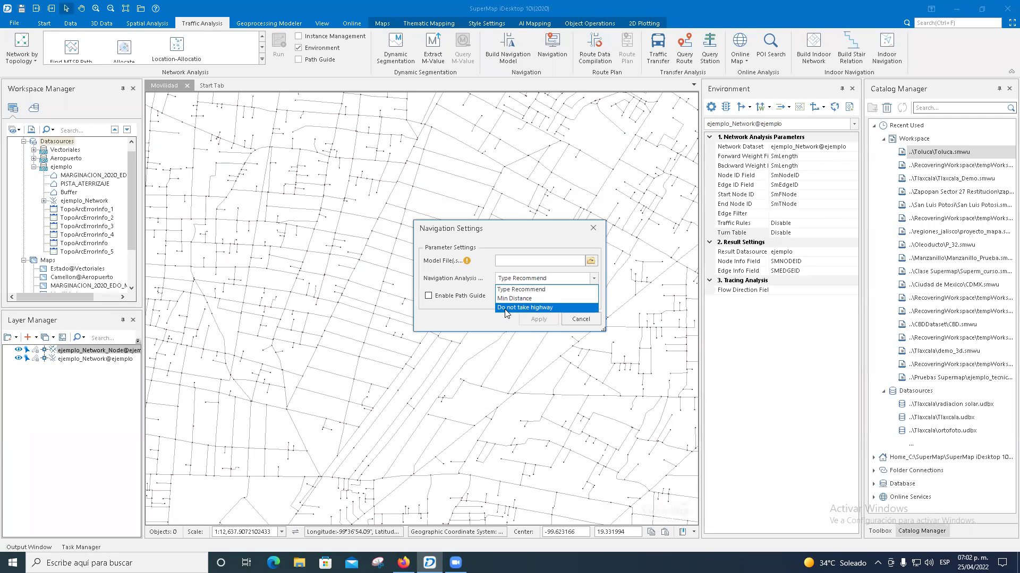
click(512, 289)
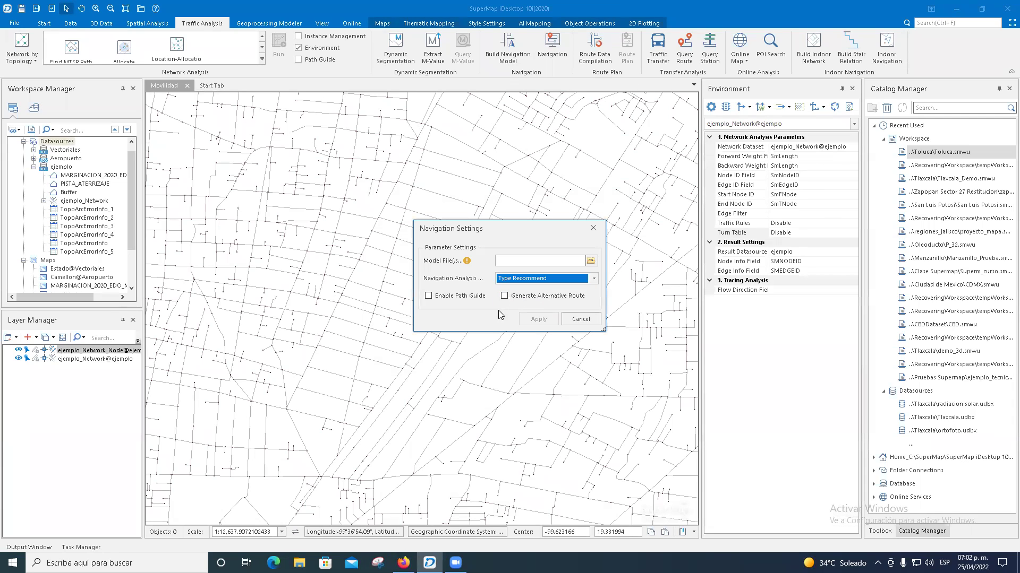
click(504, 298)
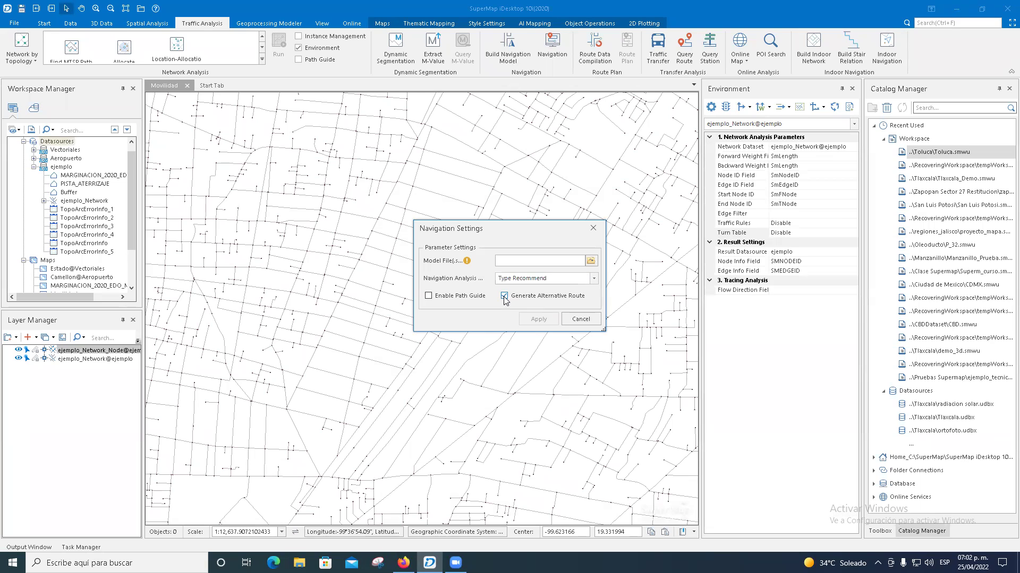
click(429, 296)
click(580, 319)
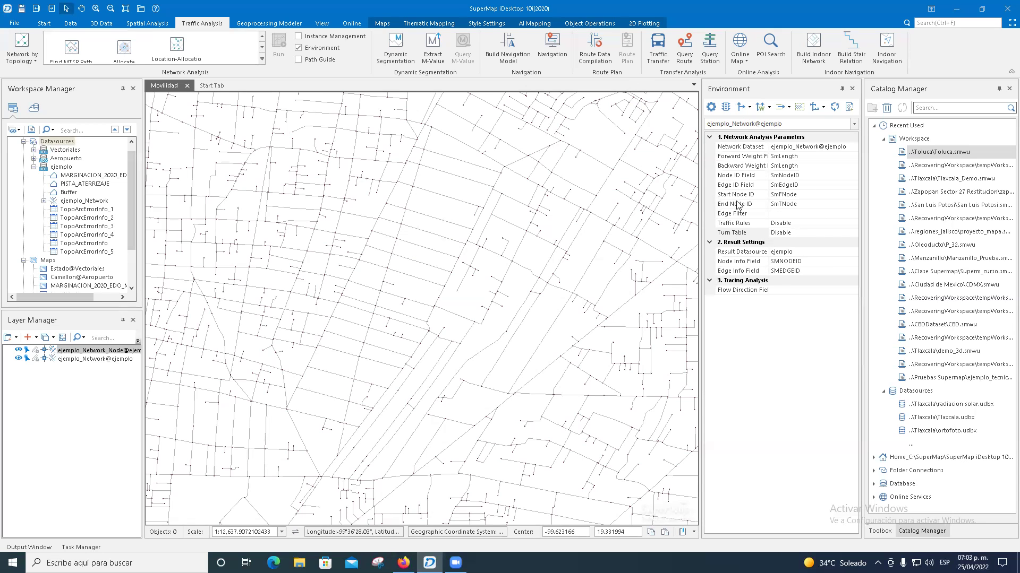
- Open the Transfer Analysis Settings for Query Route, try ejemplo as the transfer line datasource, and set it back to Vectoriales
click(680, 60)
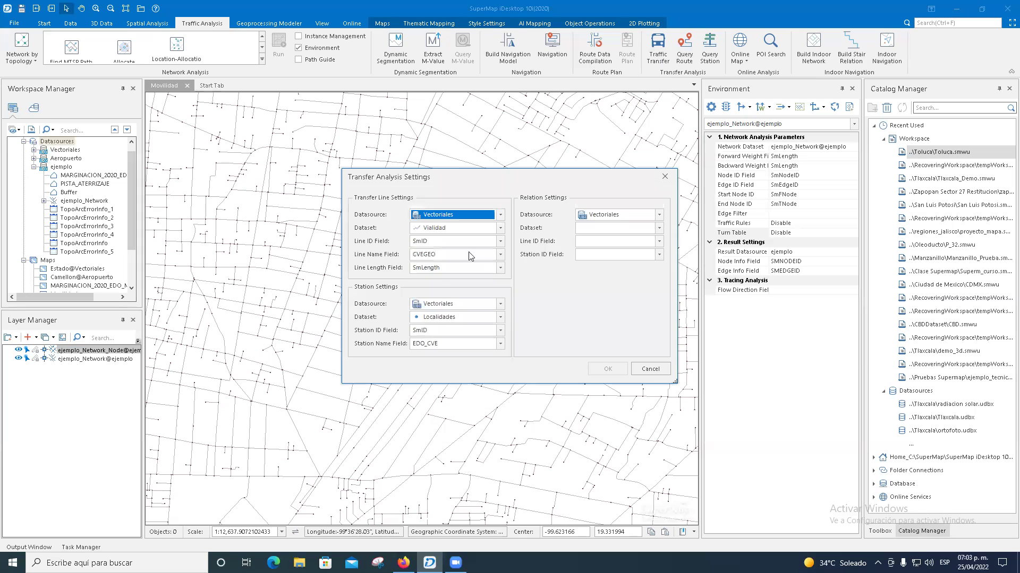
click(500, 214)
click(454, 245)
click(501, 228)
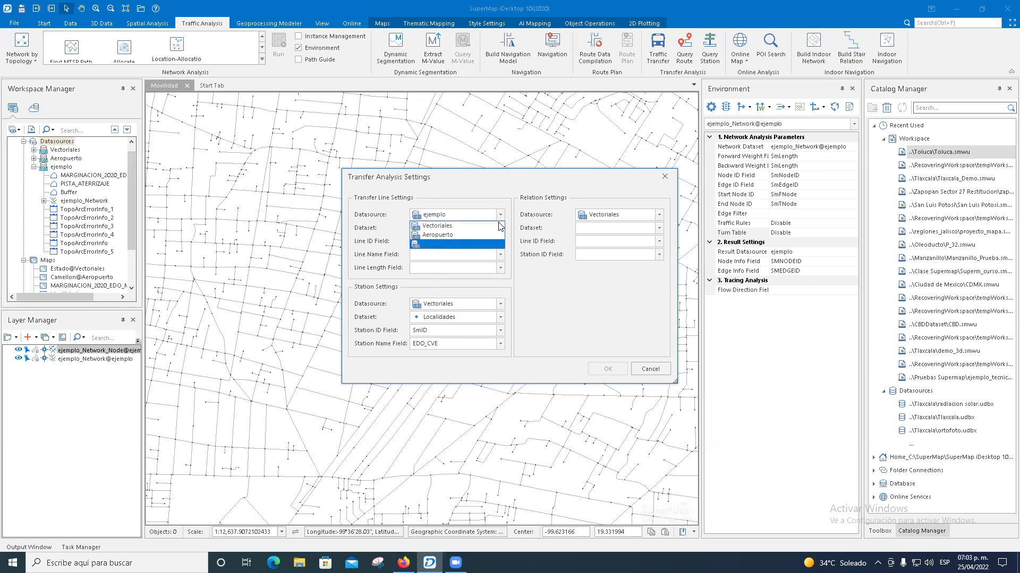
click(509, 237)
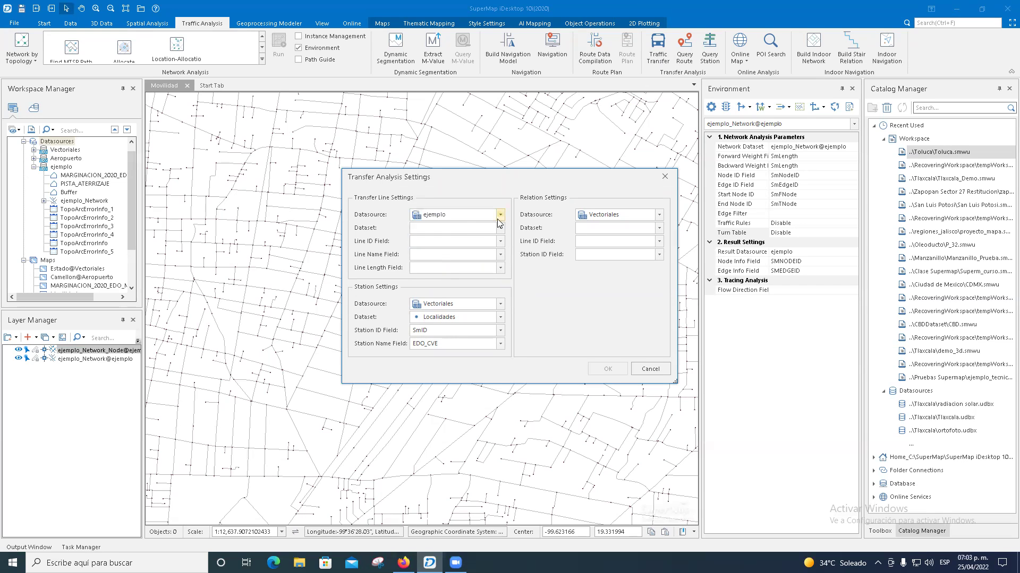
click(499, 215)
click(464, 227)
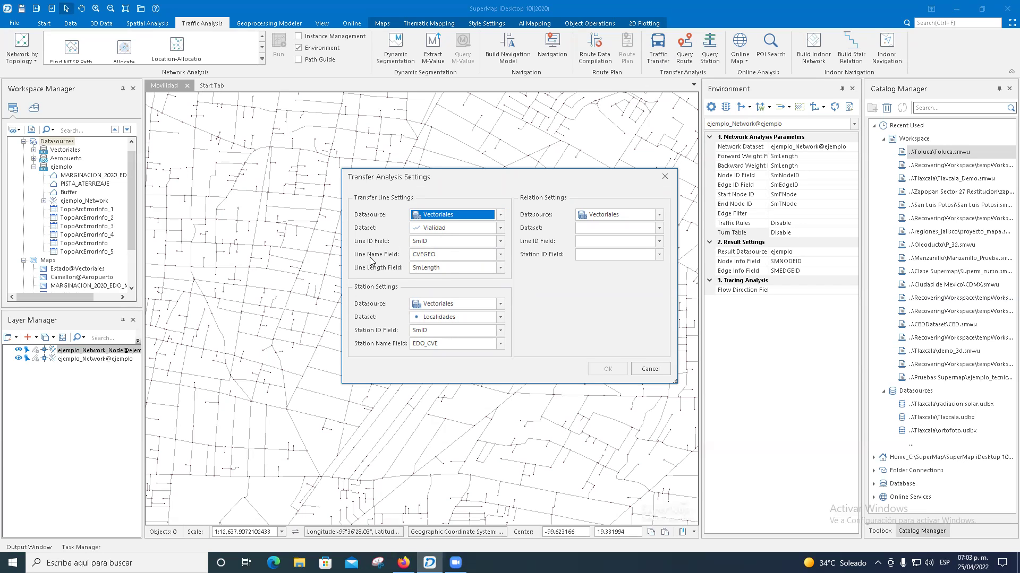
- Choose CVEGEO as the line name field, SmLength as the line length field and Vectoriales as the station datasource
click(499, 255)
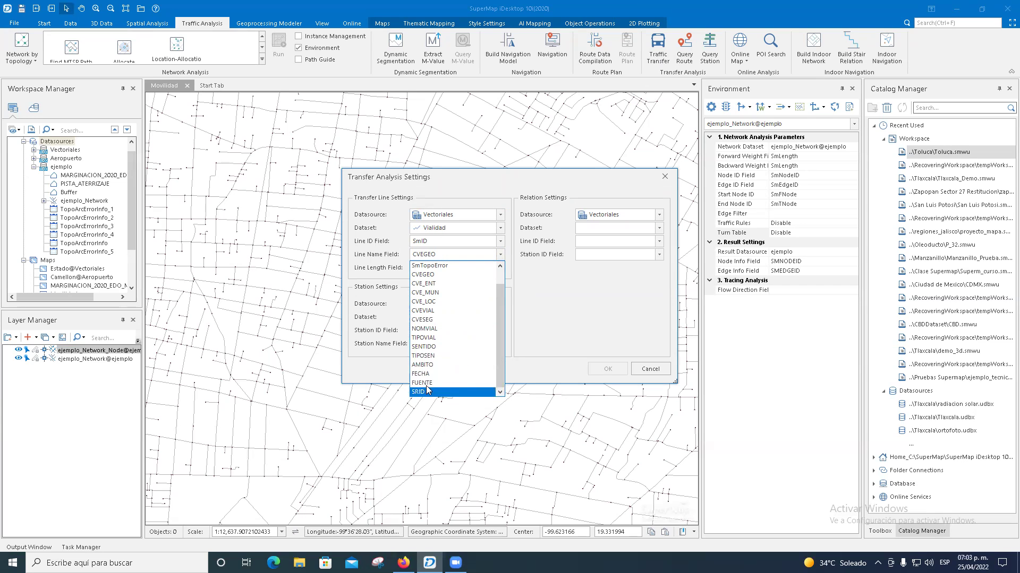
click(430, 280)
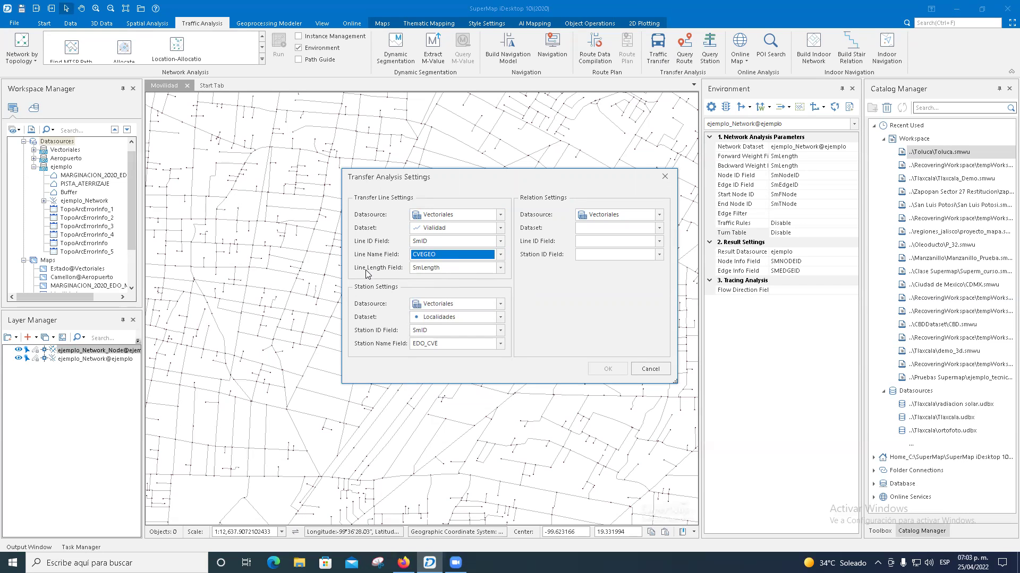
click(499, 271)
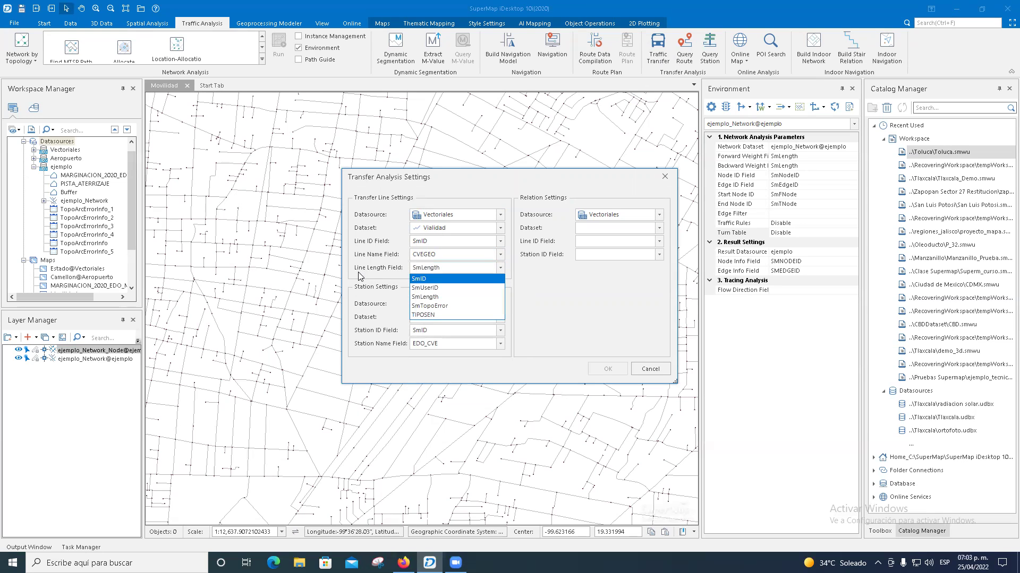
click(446, 297)
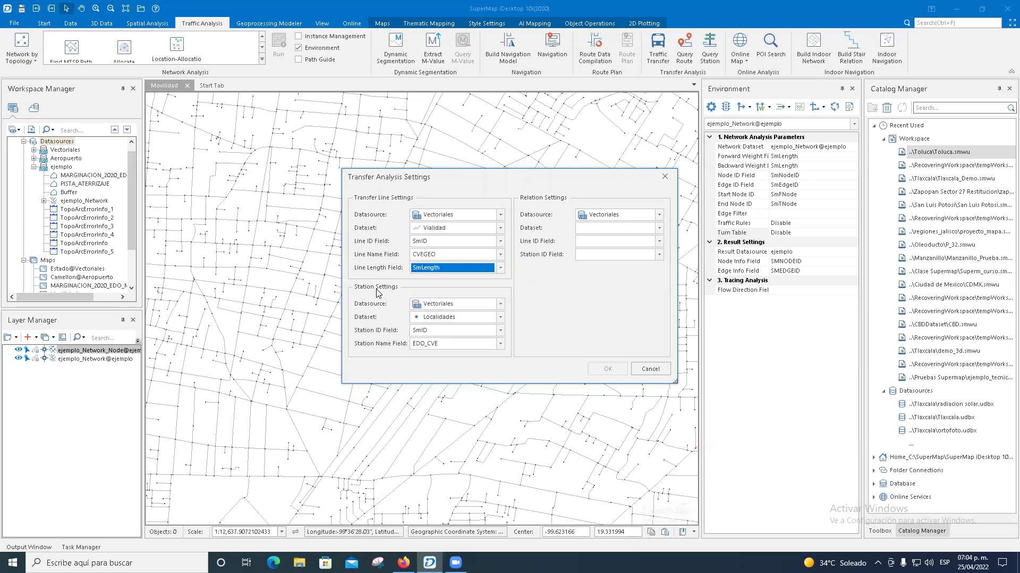
click(493, 307)
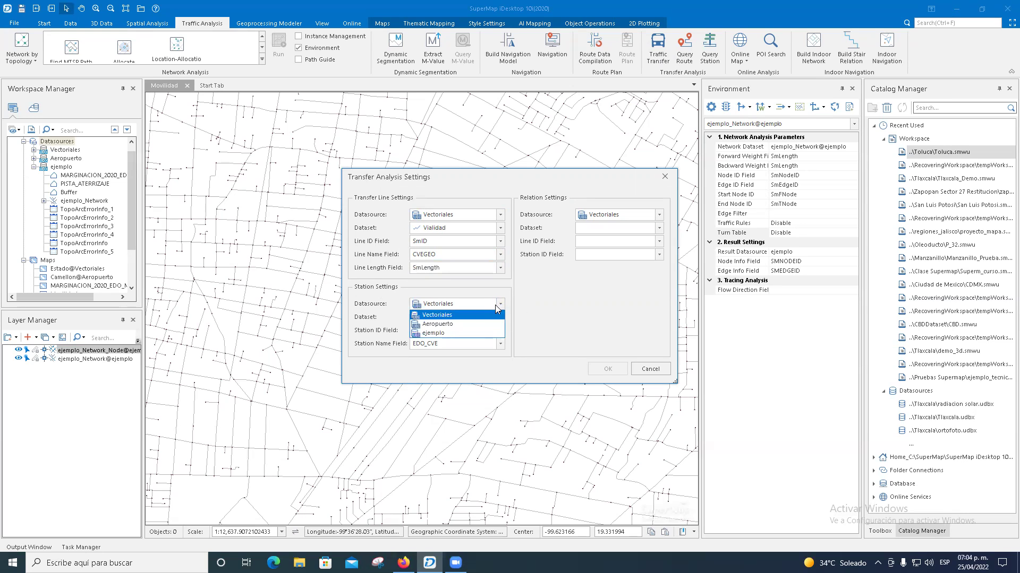
click(468, 318)
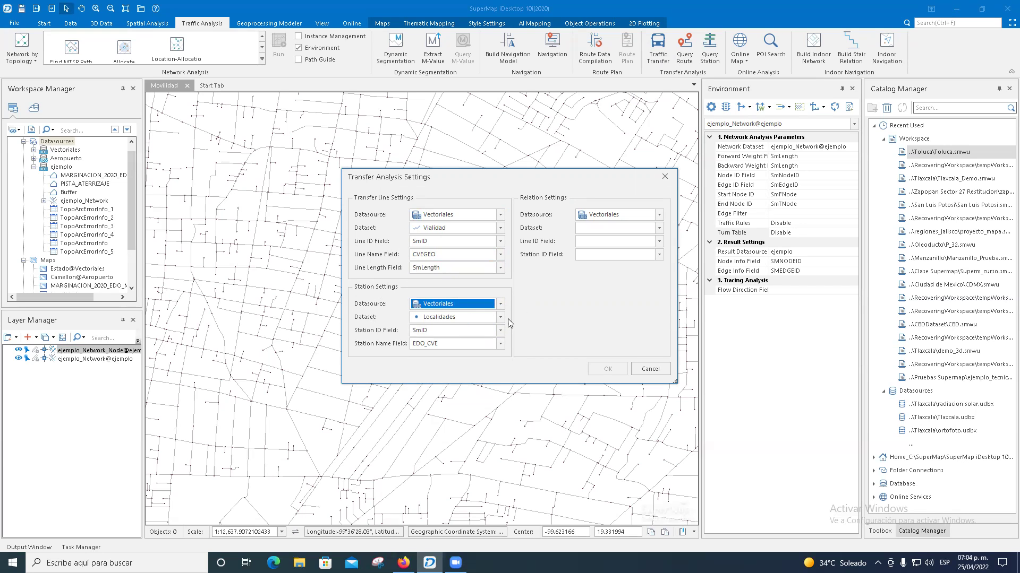
- Keep Localidades as the station dataset and try Vectoriales as the relation datasource
click(500, 317)
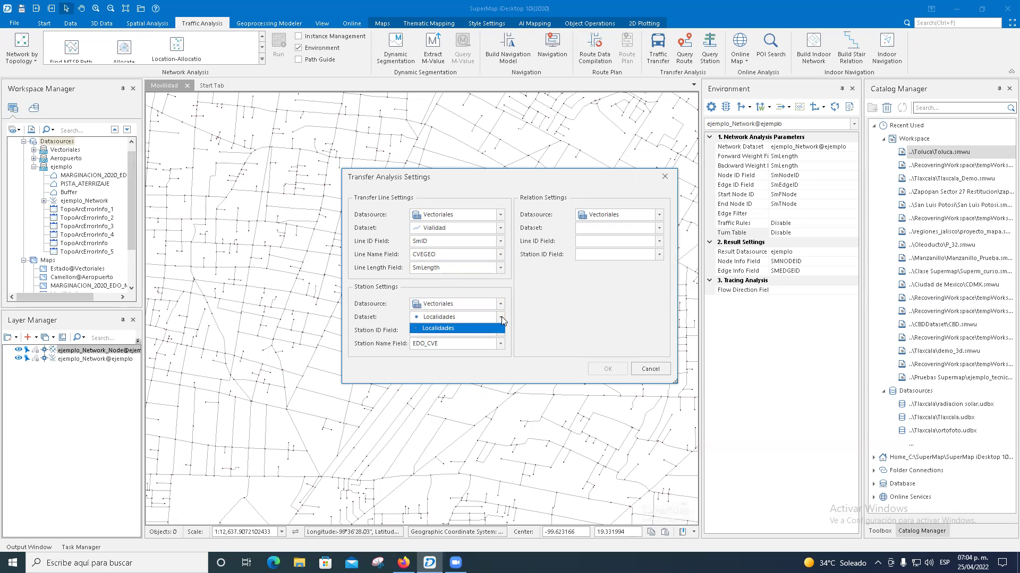
click(437, 326)
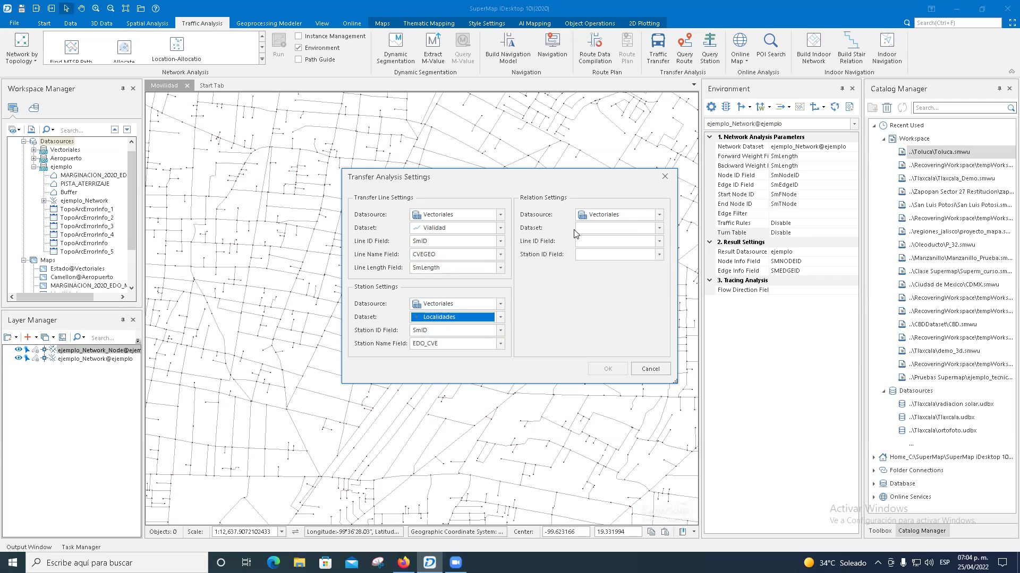
click(659, 228)
click(629, 220)
click(658, 215)
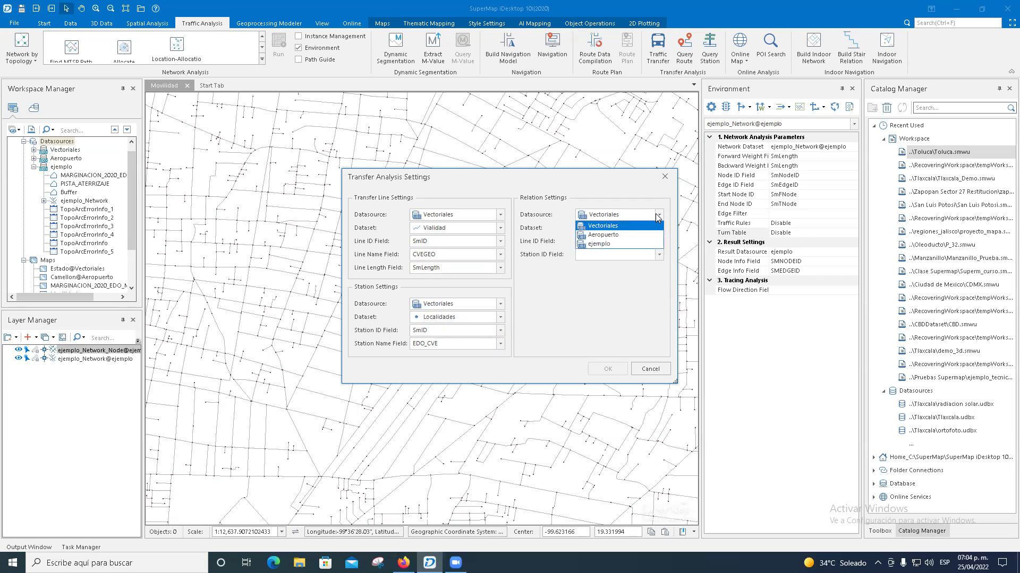
click(615, 224)
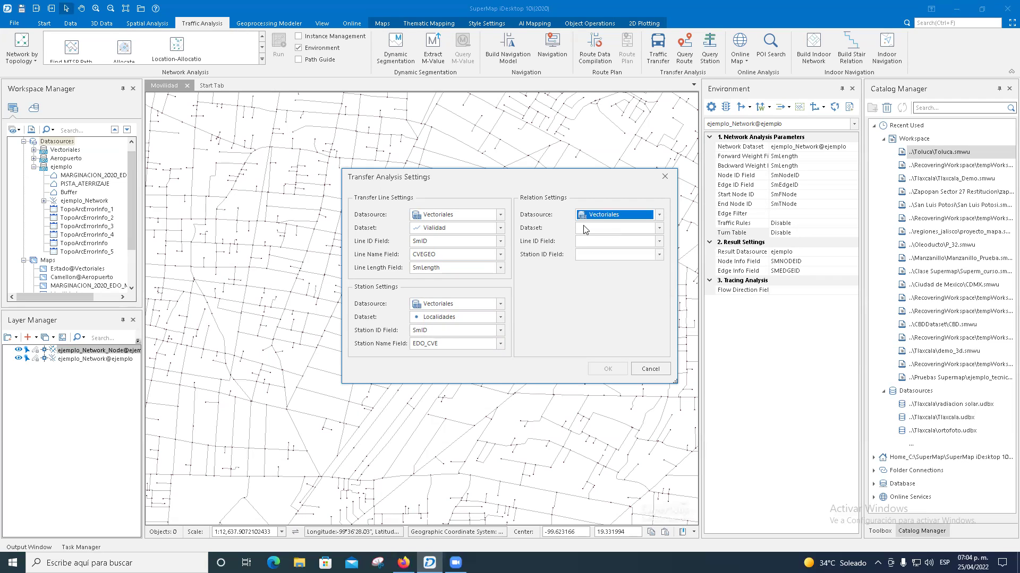
key(Tab)
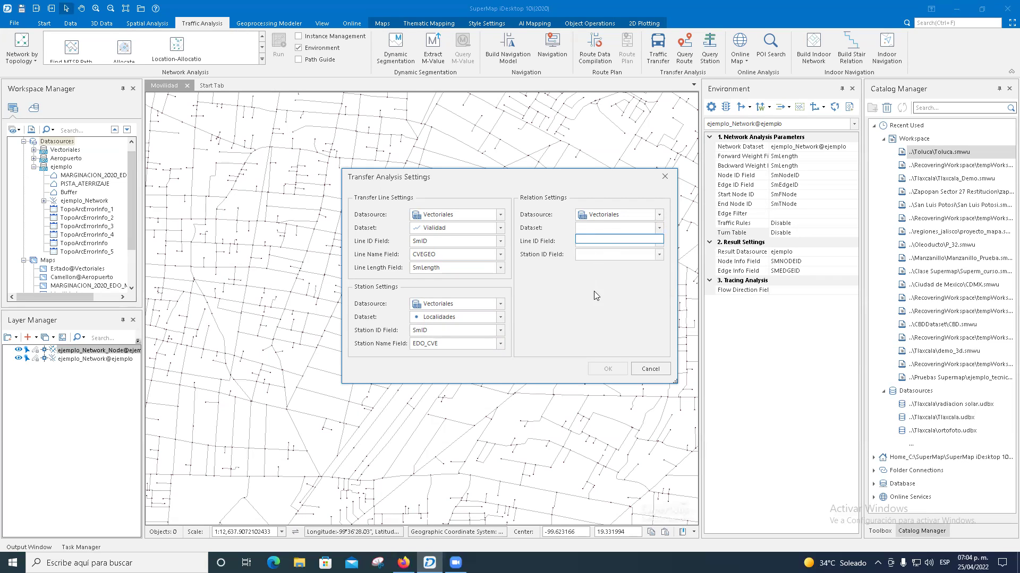
- Try Aeropuerto as the relation datasource, then set it to ejemplo with TopoArcErrorInfo_1 as the relation dataset
click(659, 215)
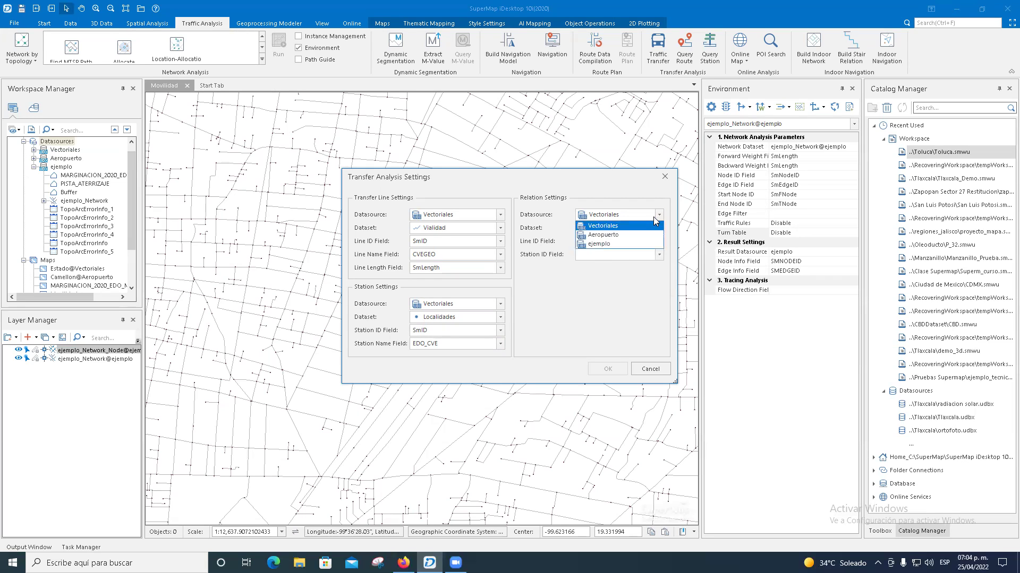
click(632, 235)
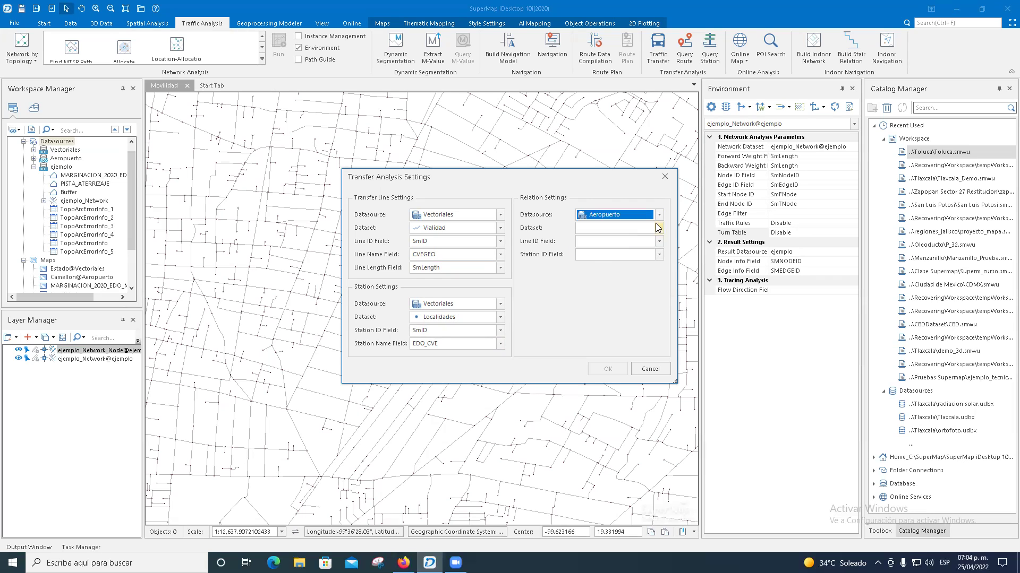
click(659, 214)
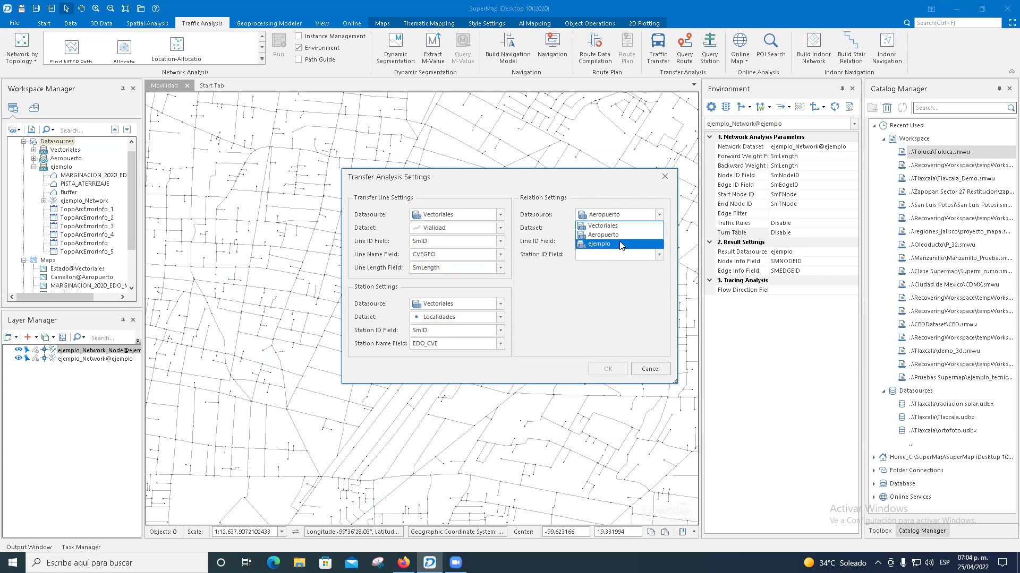
click(620, 245)
click(659, 228)
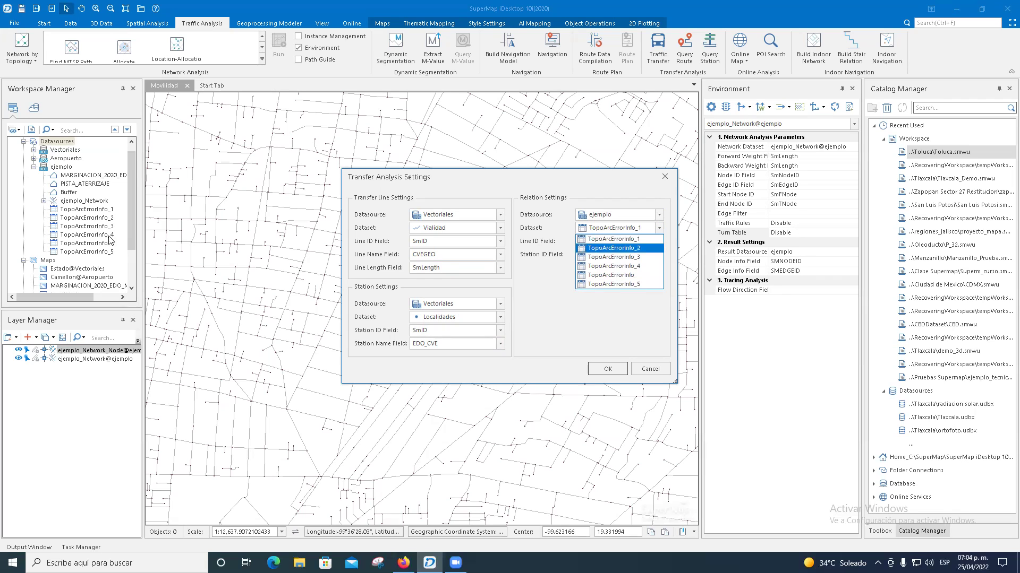
click(627, 239)
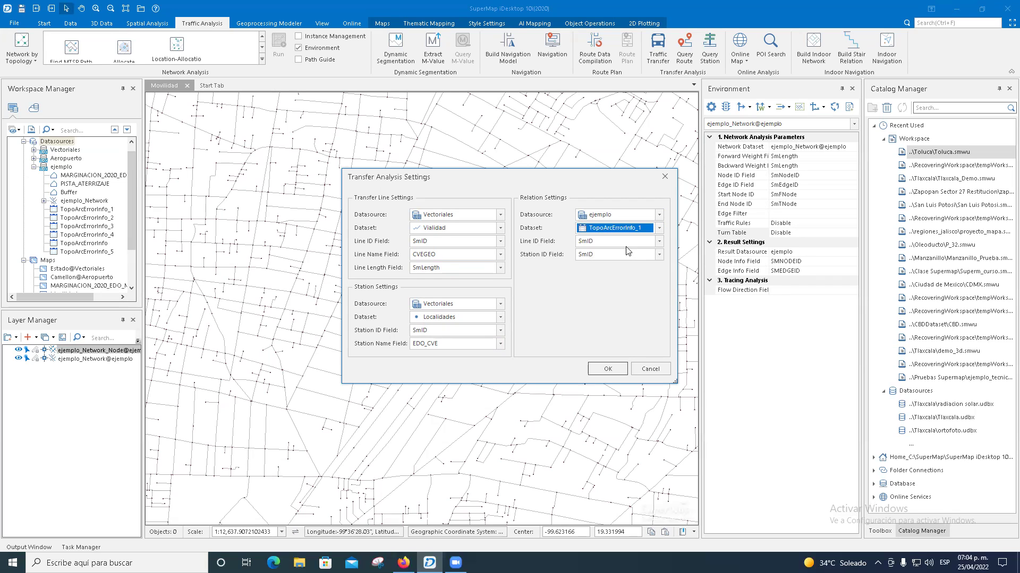
- Set the relation line ID field to SmID and the station ID field to SmUserID, and accept the transfer analysis settings
click(659, 242)
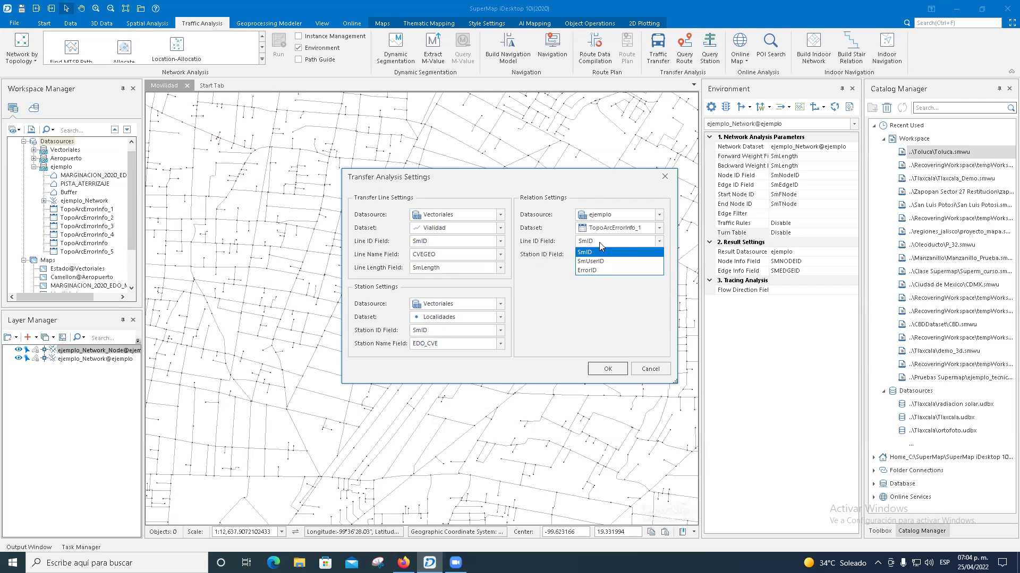
click(588, 252)
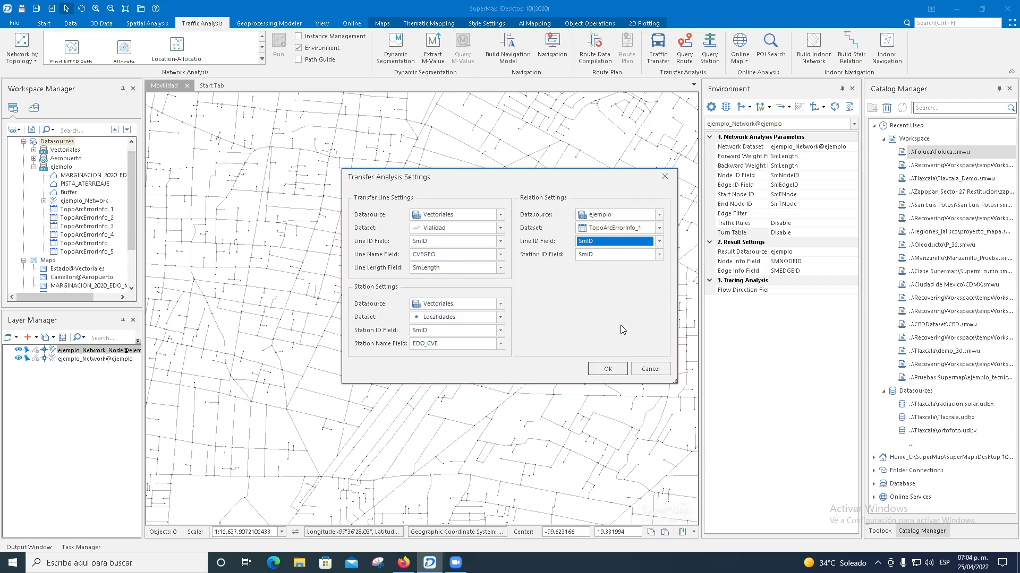
click(610, 370)
click(657, 255)
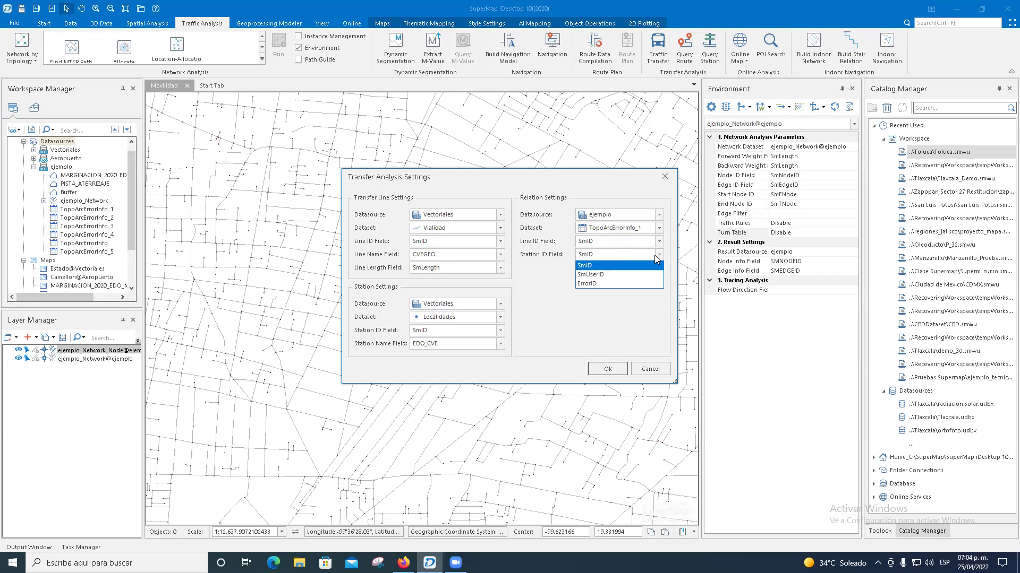
click(592, 275)
click(609, 369)
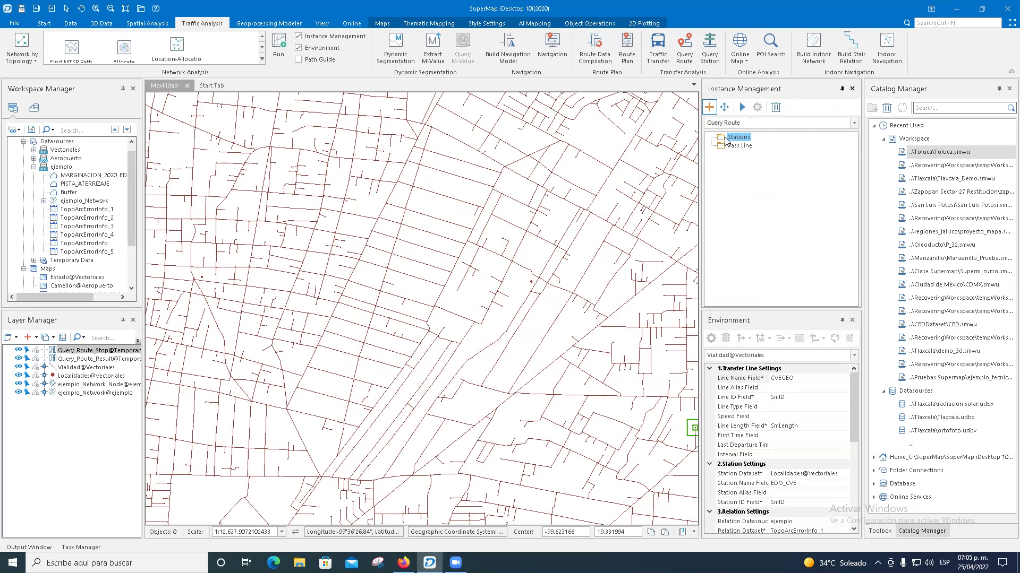
- Add the two Localidades points on the map as stations and run the Query Route analysis
click(709, 107)
click(709, 107)
click(531, 282)
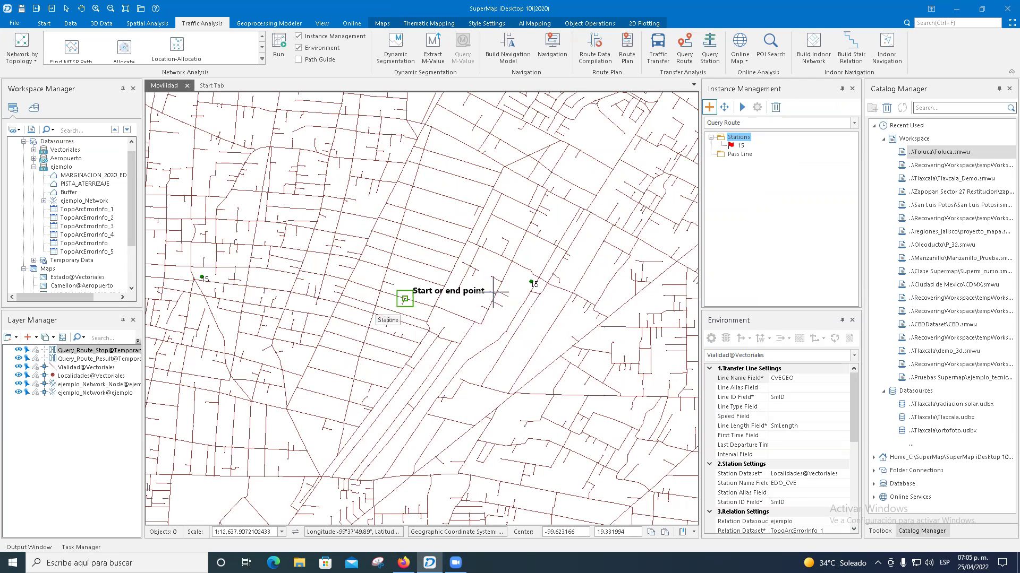
click(742, 107)
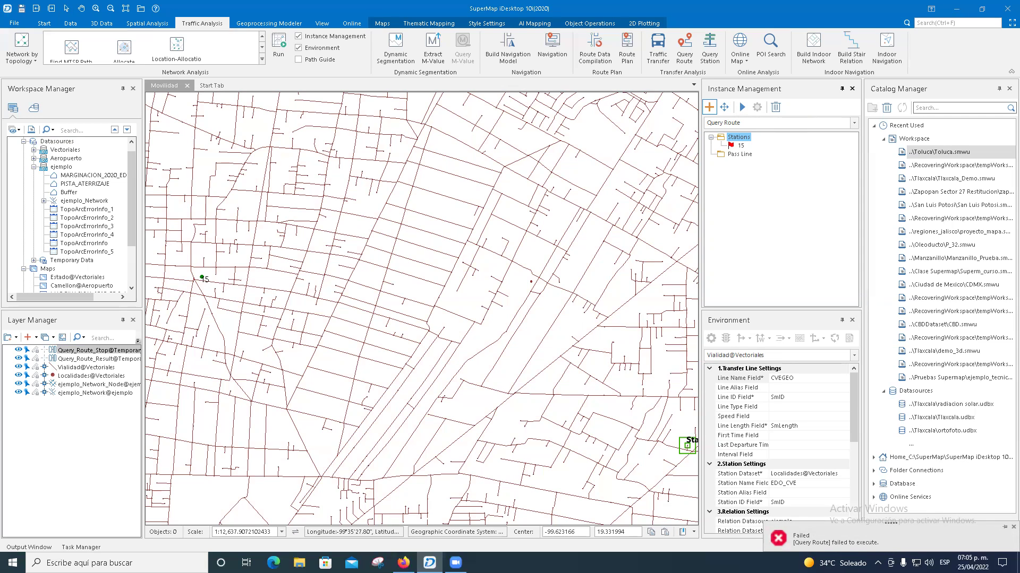
- Examine the Query Route messages in the output log, highlight the transfer model line, and check the task list before closing it
click(29, 548)
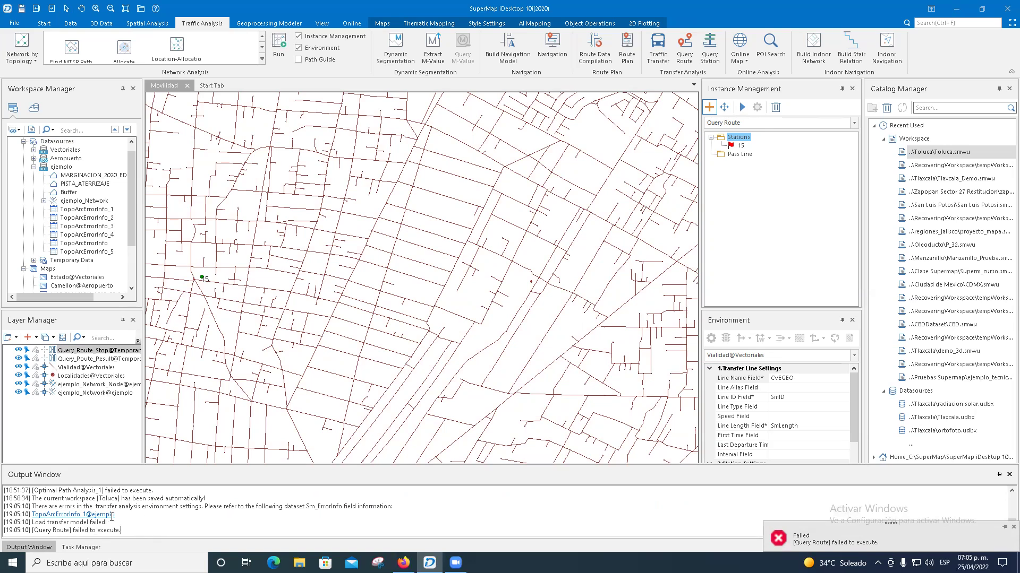
click(1004, 529)
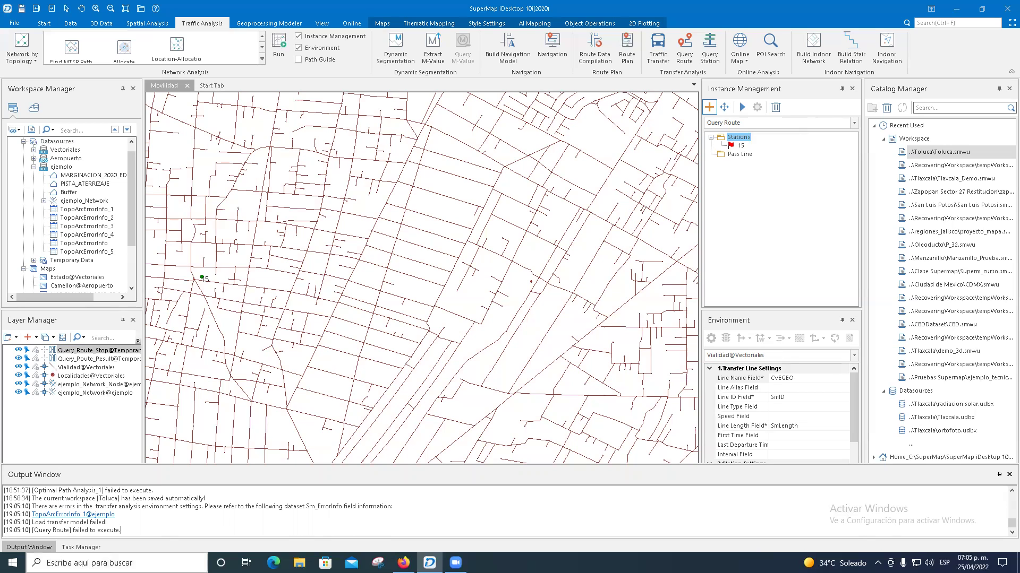
drag(30, 523, 106, 523)
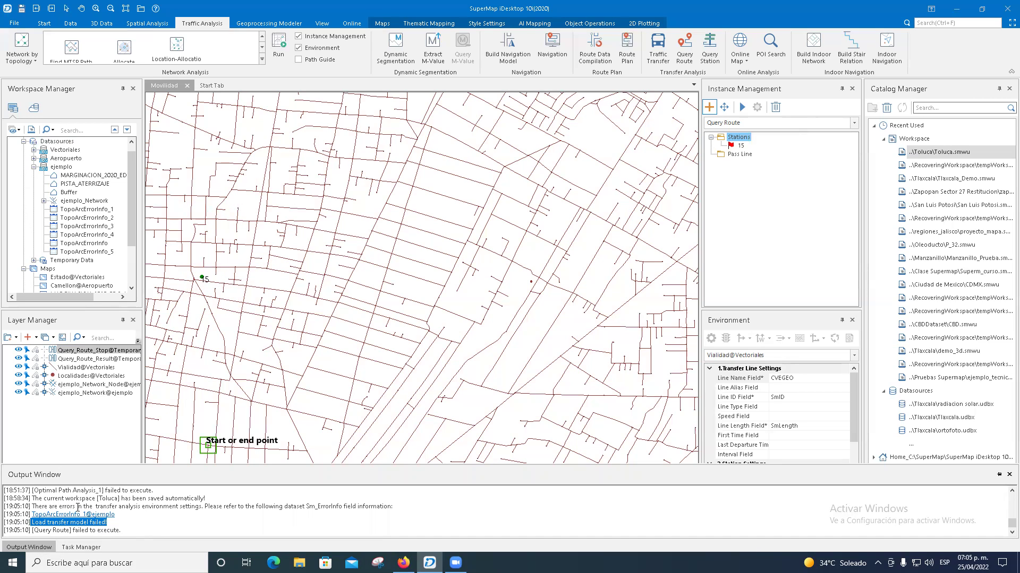
click(87, 547)
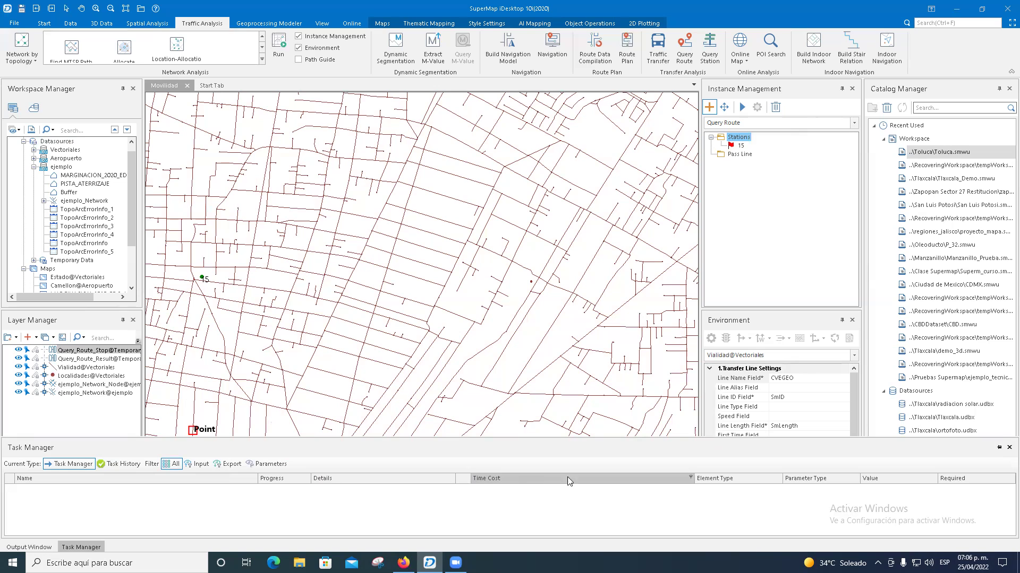
click(1009, 447)
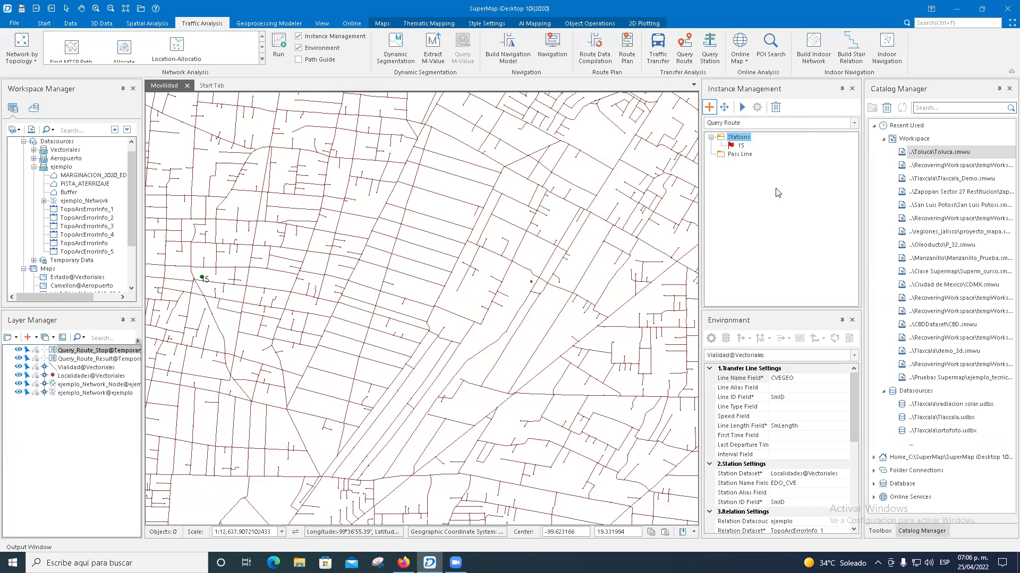
- Close the Instance Management and Environment panes and view the full list of network analysis tools
click(852, 88)
click(852, 88)
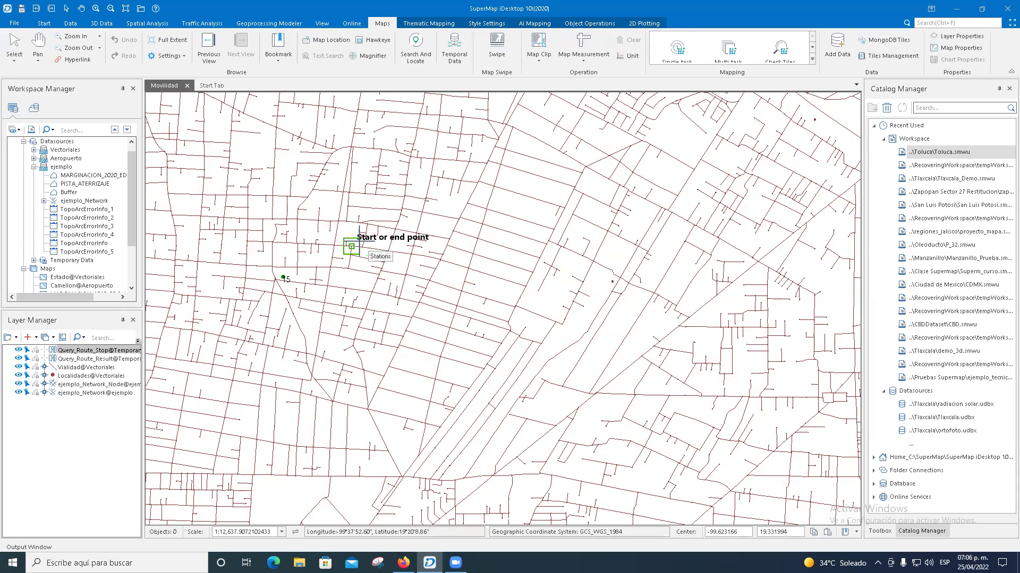
scroll(471, 311, down, 2)
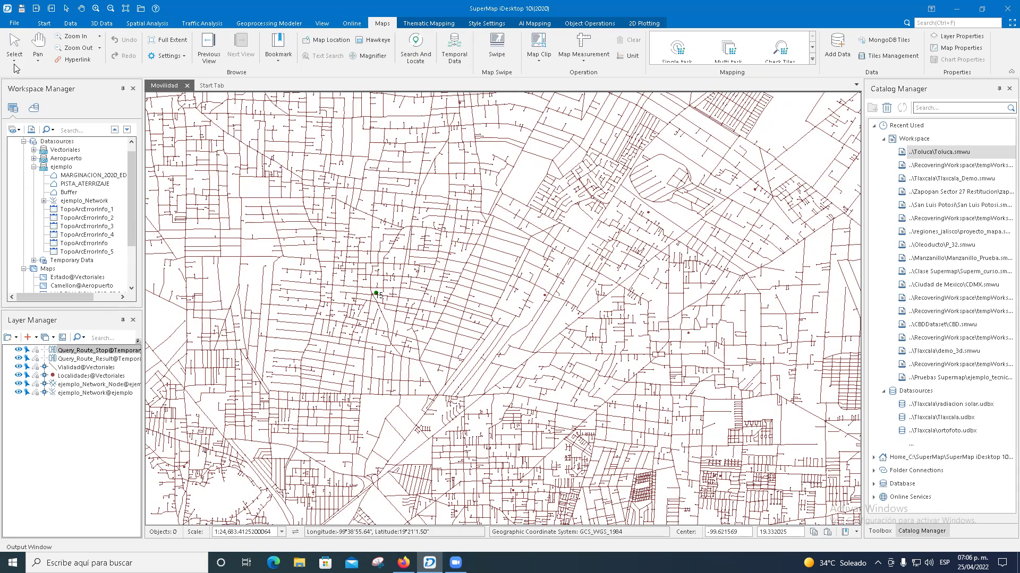
click(202, 23)
click(261, 60)
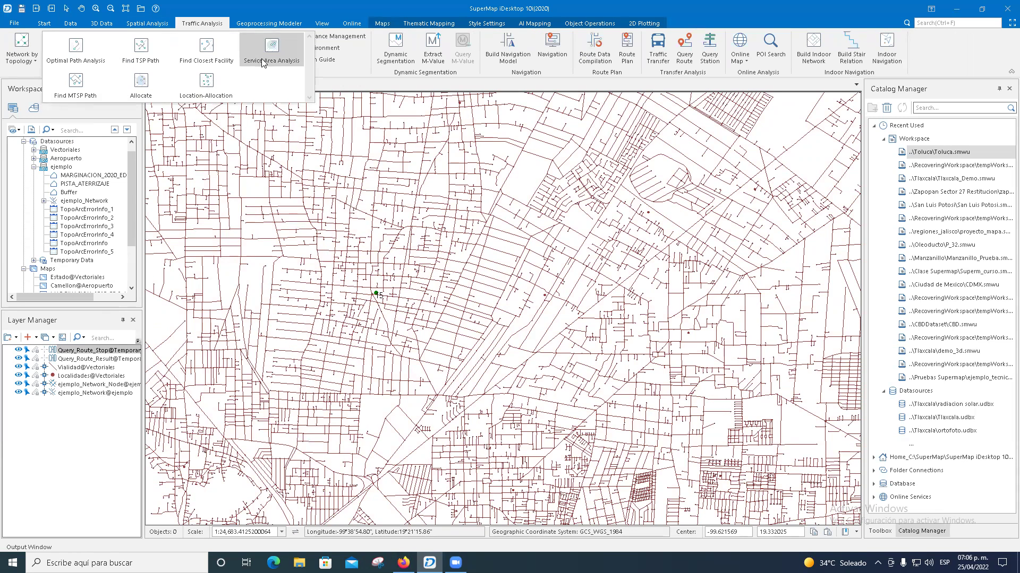
click(349, 79)
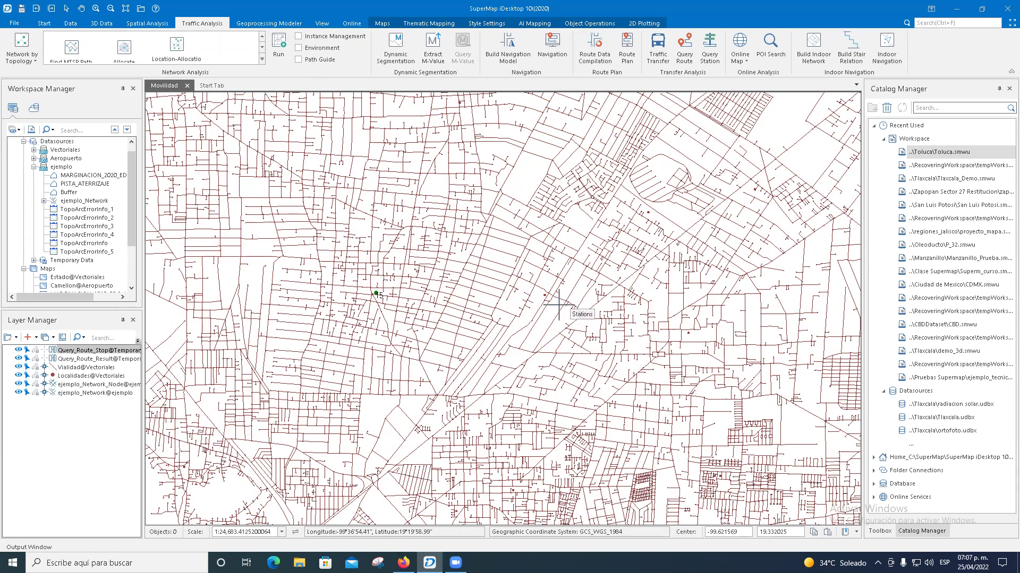
click(377, 295)
click(44, 201)
click(44, 202)
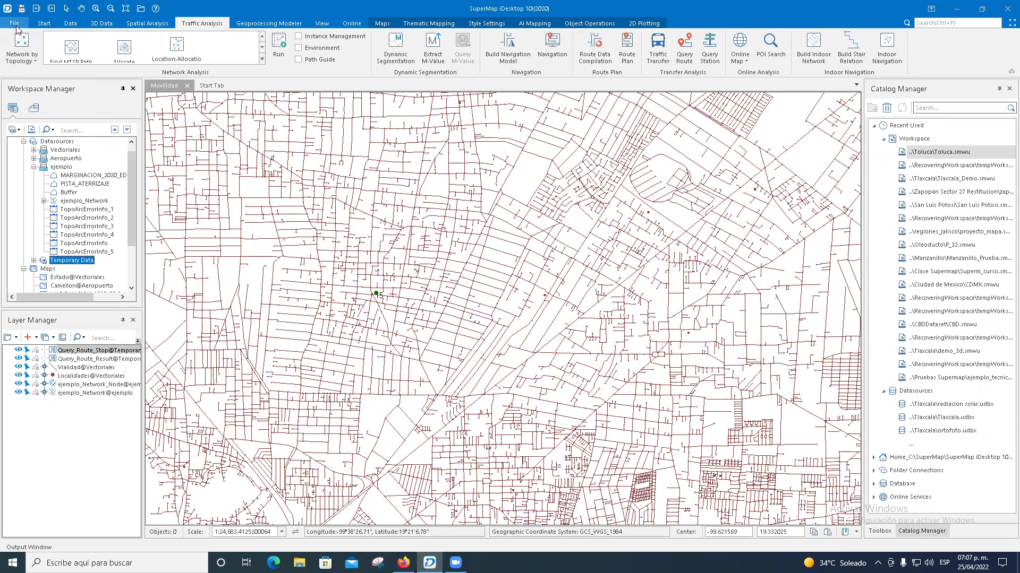
click(49, 24)
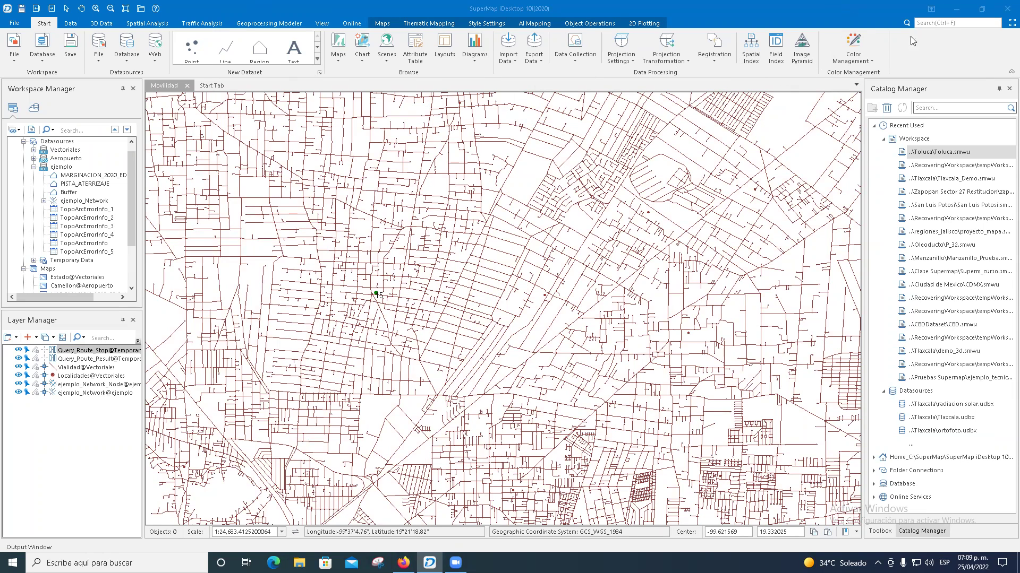
- Close SuperMap iDesktop, accepting the loss of the Temporary Data datasource and discarding the workspace changes
click(1007, 8)
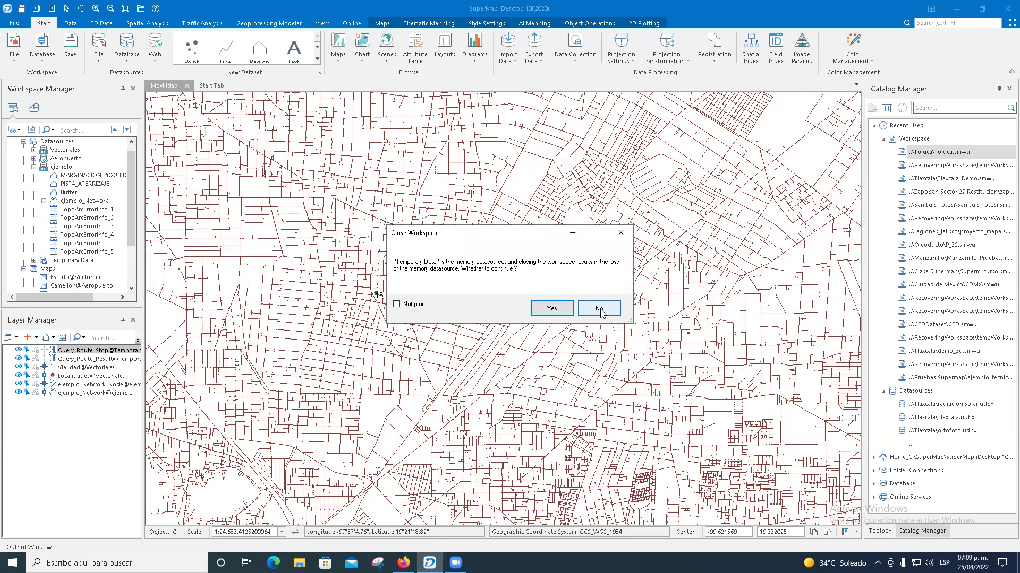
click(599, 309)
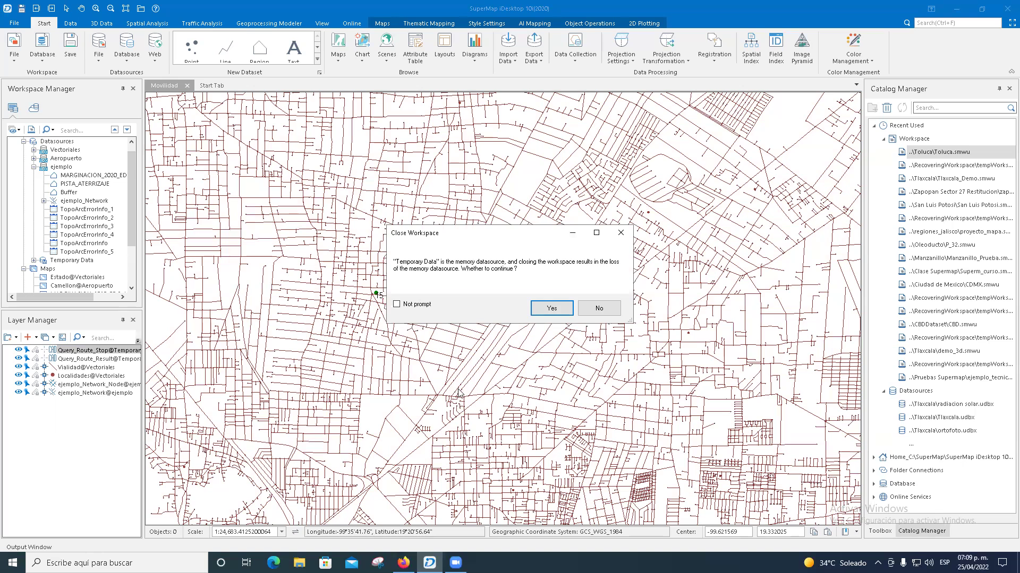
click(552, 307)
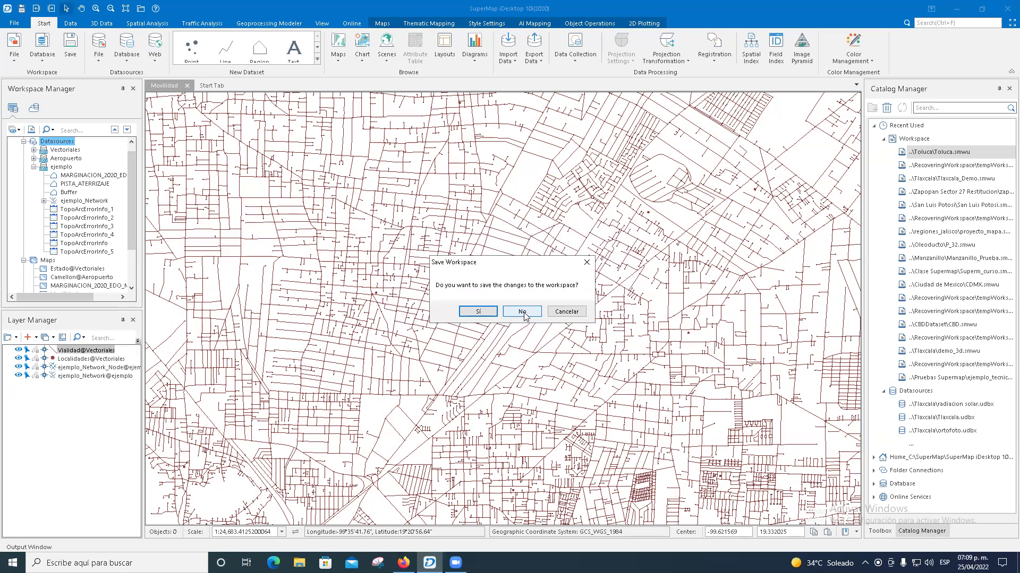
click(522, 312)
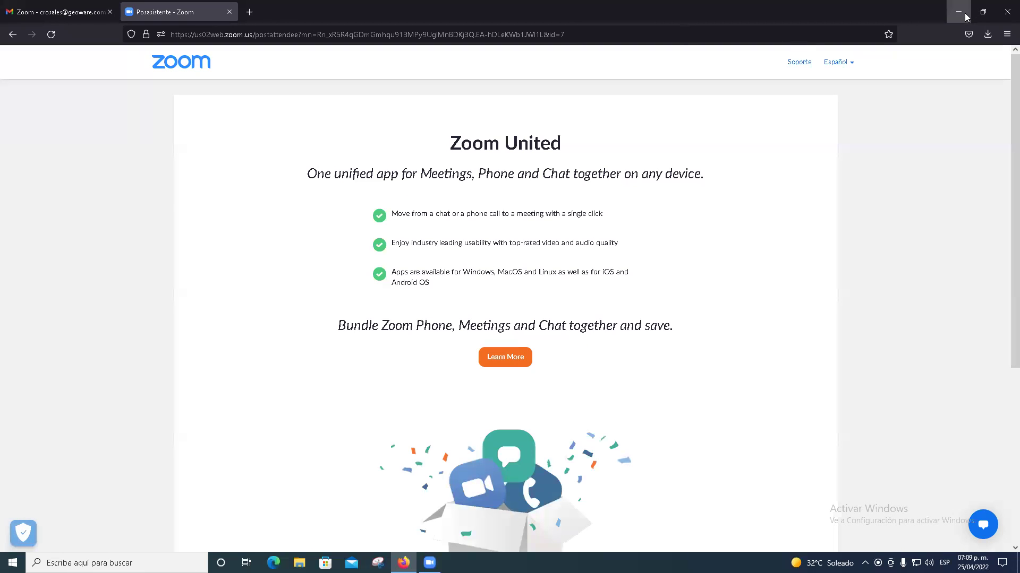
- Minimize the Zoom browser window and launch SuperMap iDesktopX 10i from the desktop
click(965, 17)
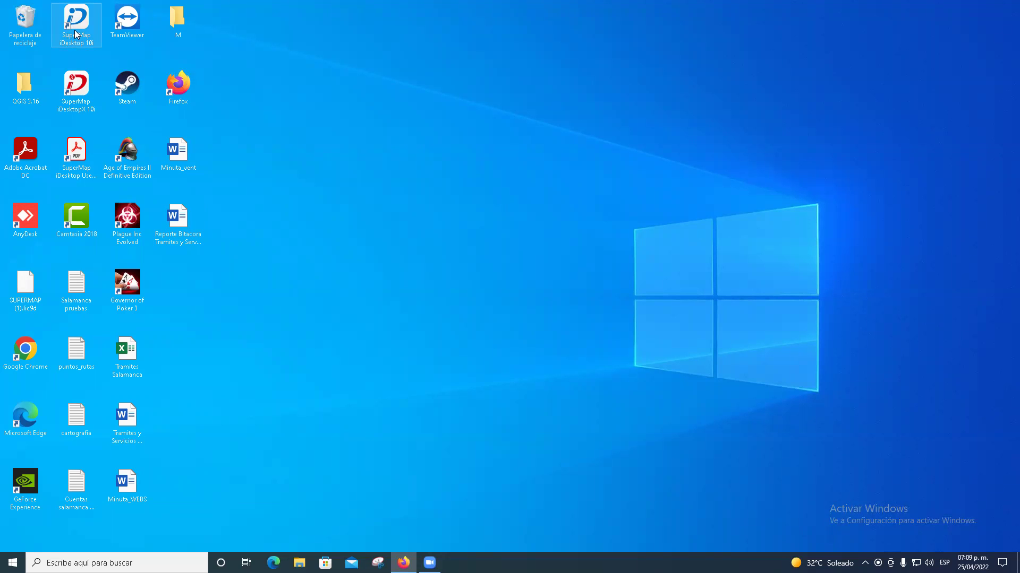
double_click(71, 92)
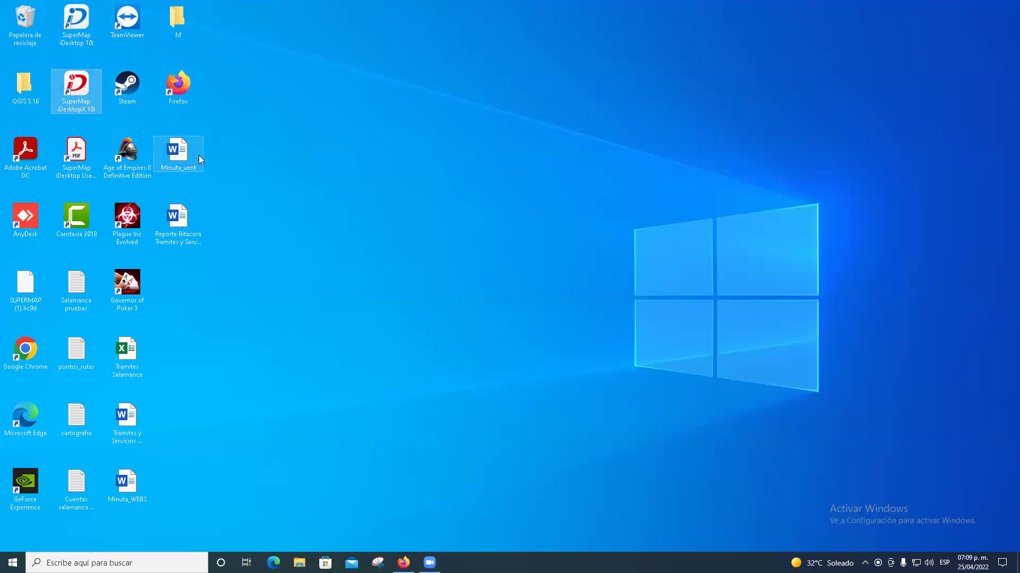
double_click(83, 92)
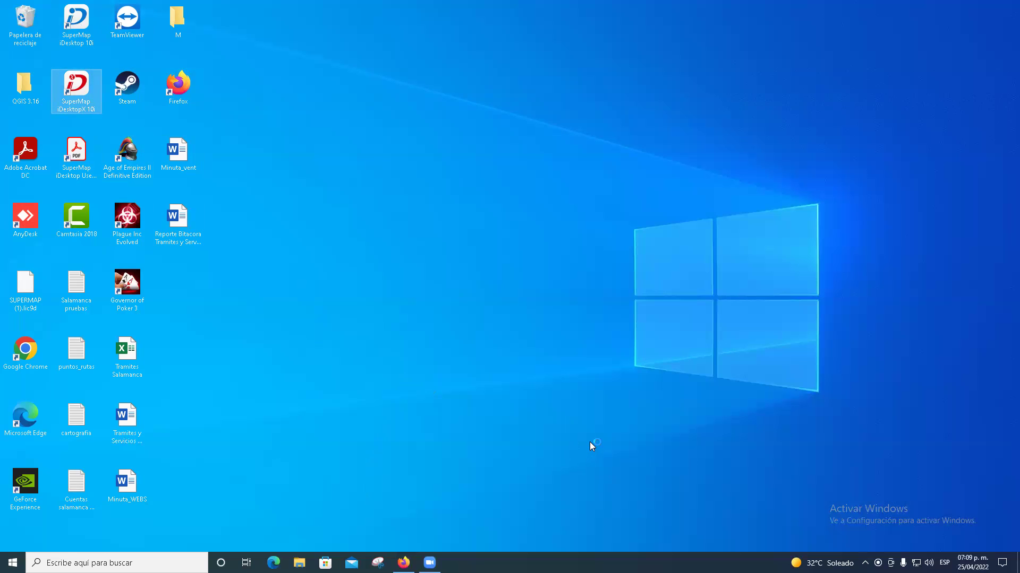
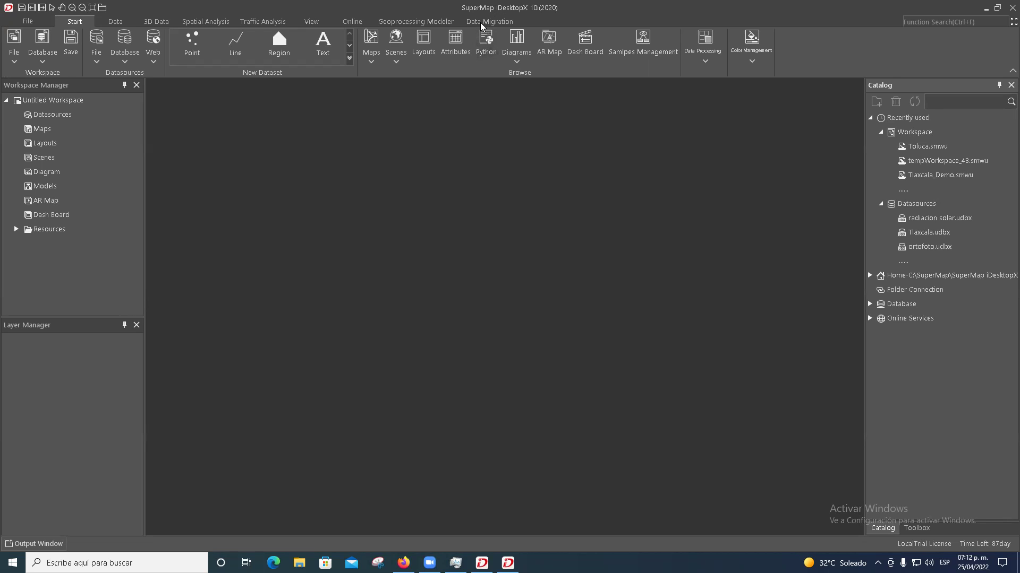
- Try the Dull Black interface theme and decline the restart
click(486, 43)
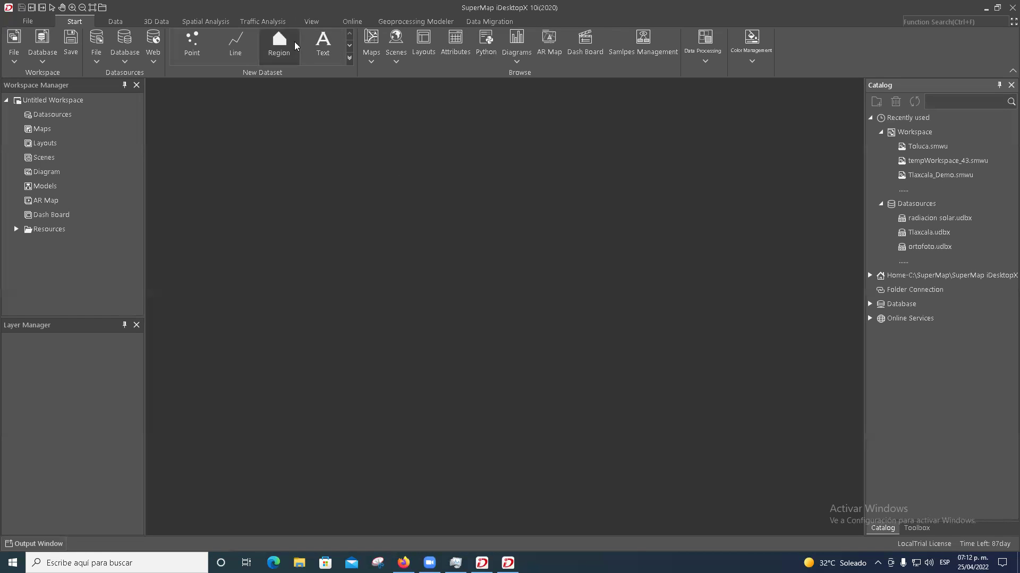
click(311, 23)
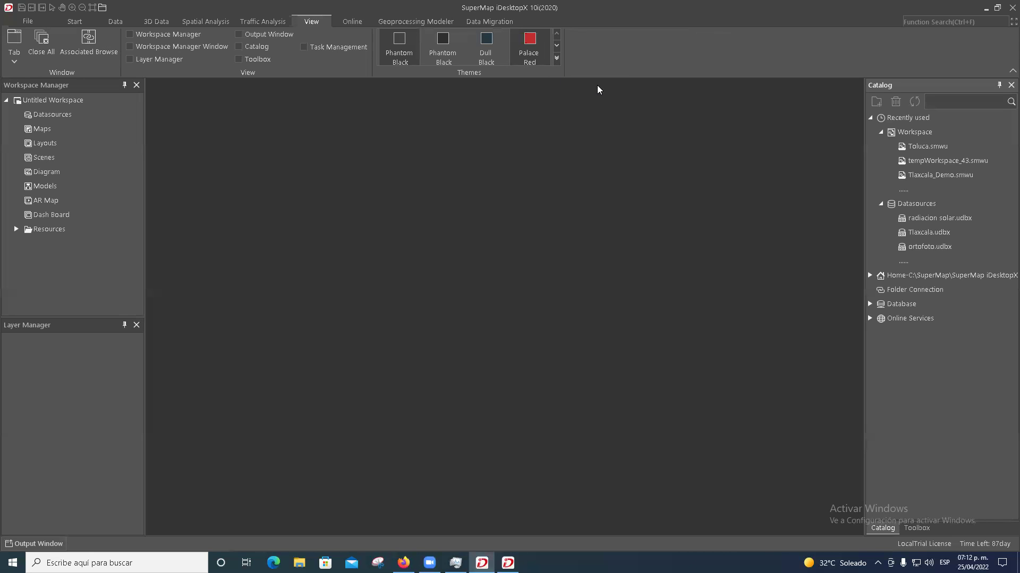
click(485, 45)
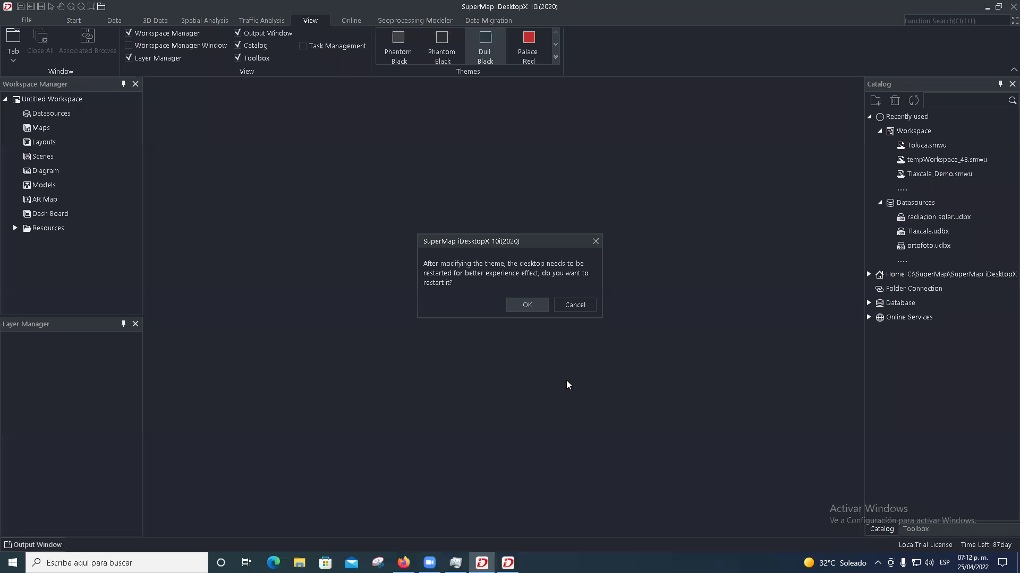
click(582, 306)
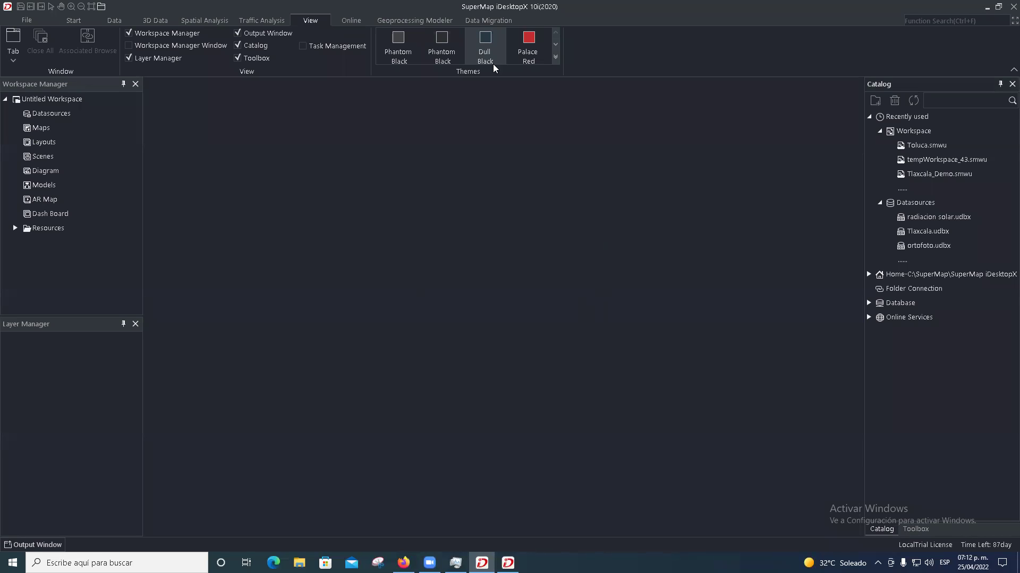
- Set the interface theme to Sky Blue and restart the desktop to apply it
click(555, 57)
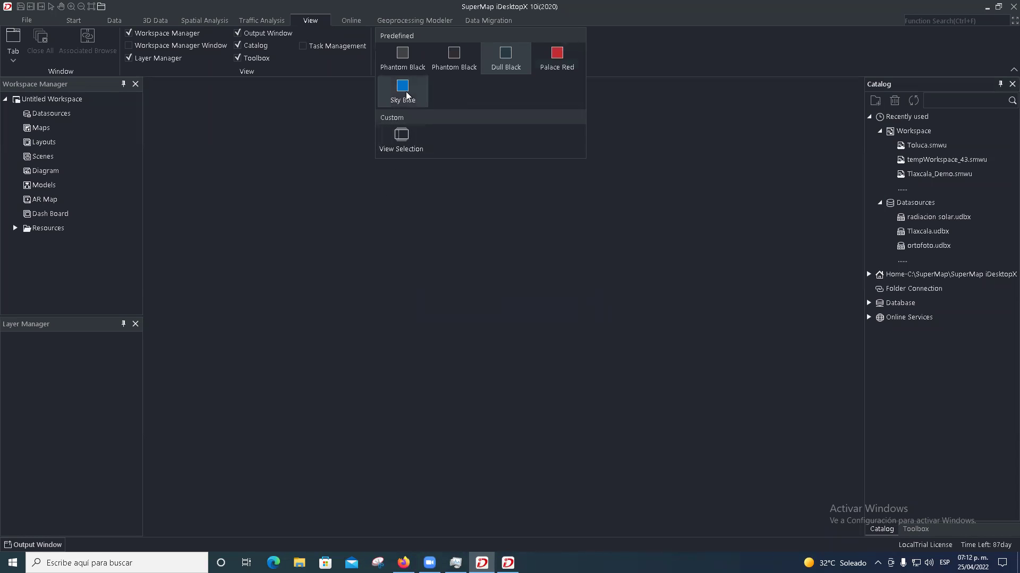
click(407, 95)
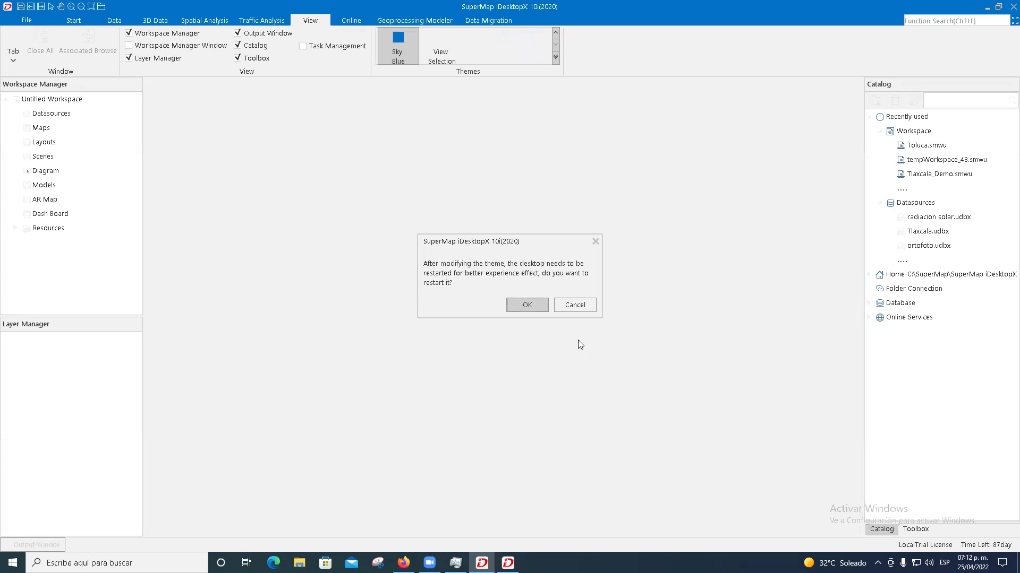
click(533, 306)
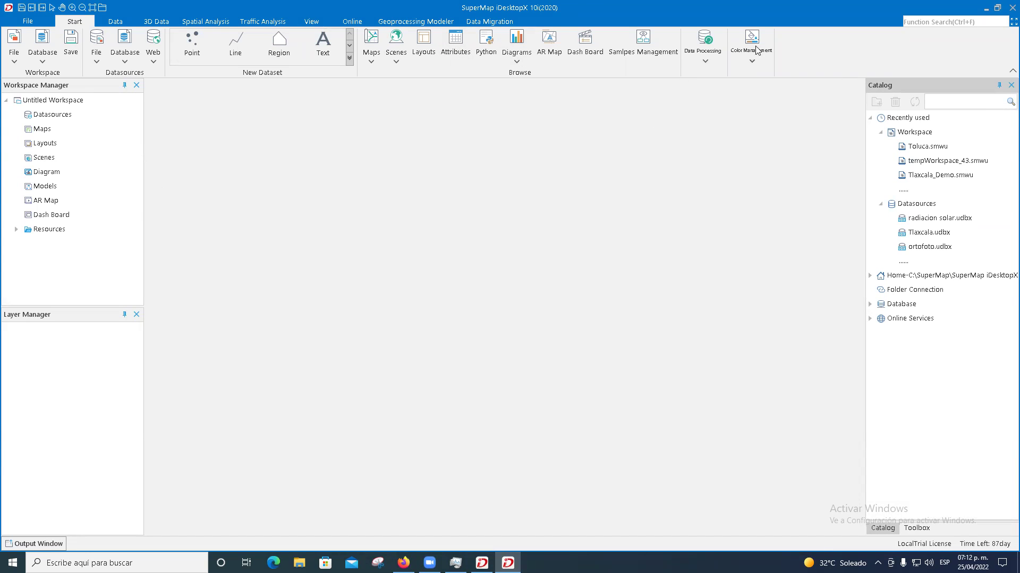
- Examine the geoprocessing modeler and data migration tools, including the full gallery of default process operation templates
click(419, 24)
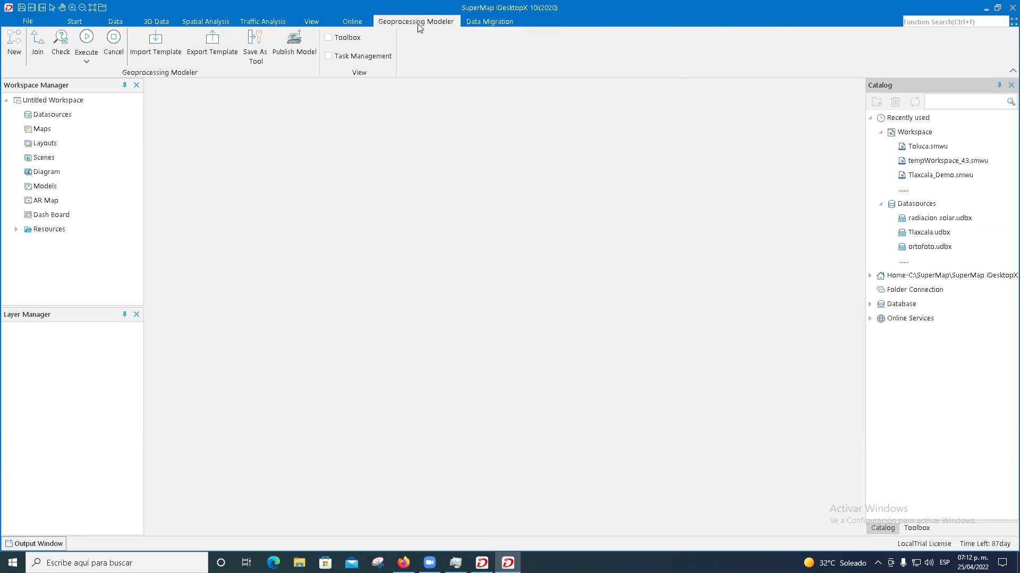
click(483, 23)
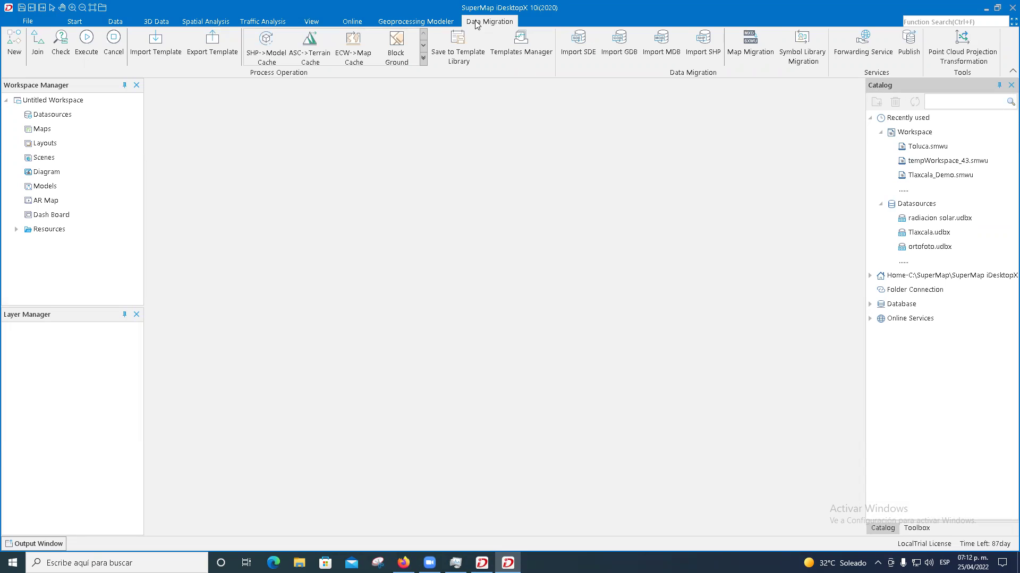
click(424, 58)
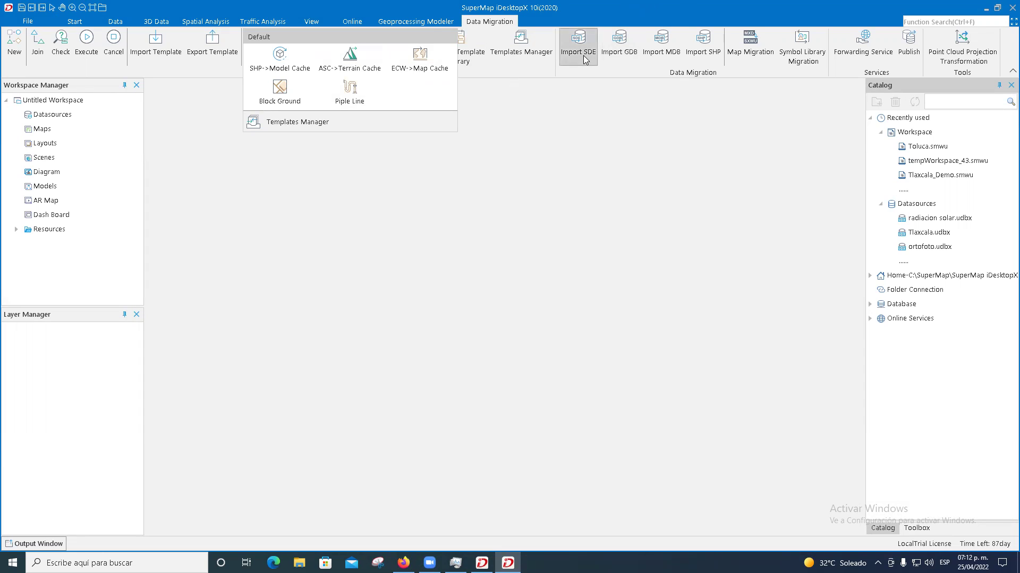
click(553, 76)
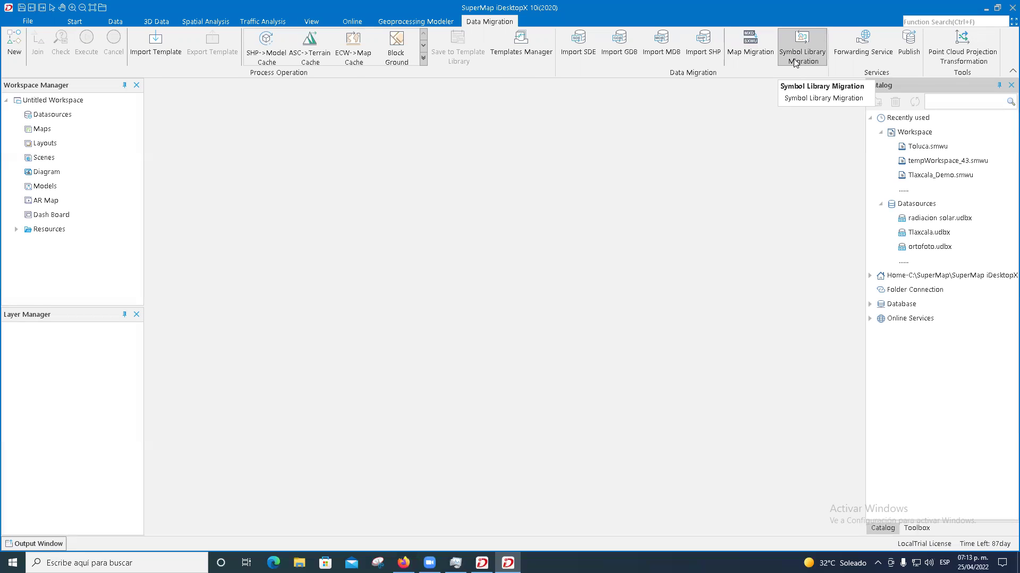
click(423, 57)
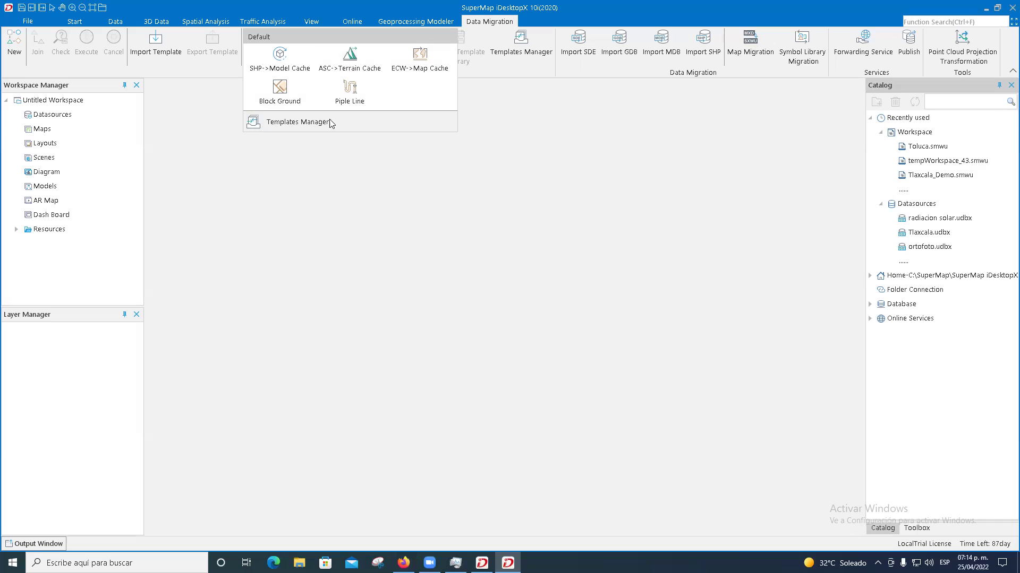
click(529, 71)
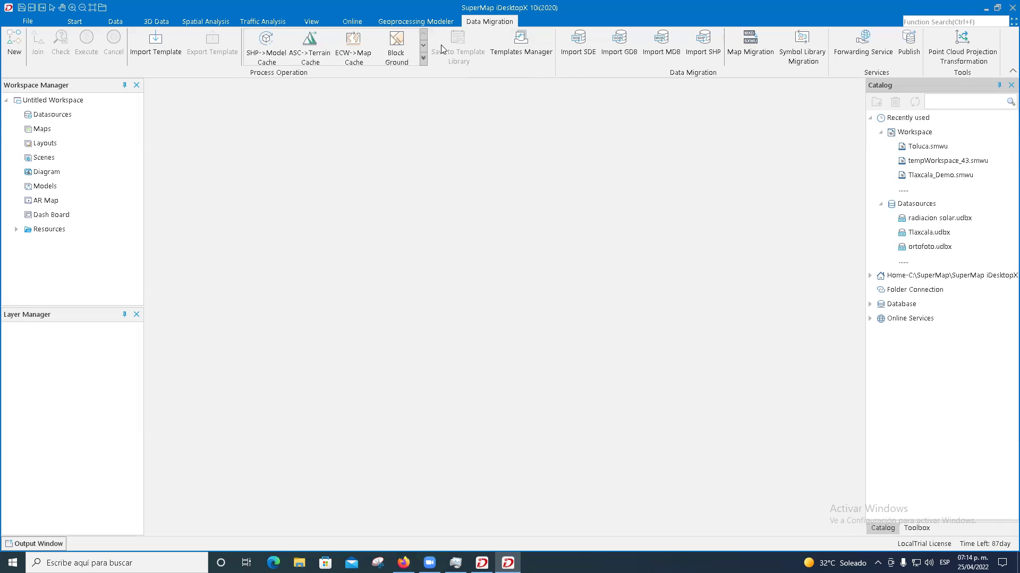
click(423, 46)
click(425, 58)
click(557, 64)
- Review the geoprocessing modeler, online service, dataset creation and data processing tools
click(390, 22)
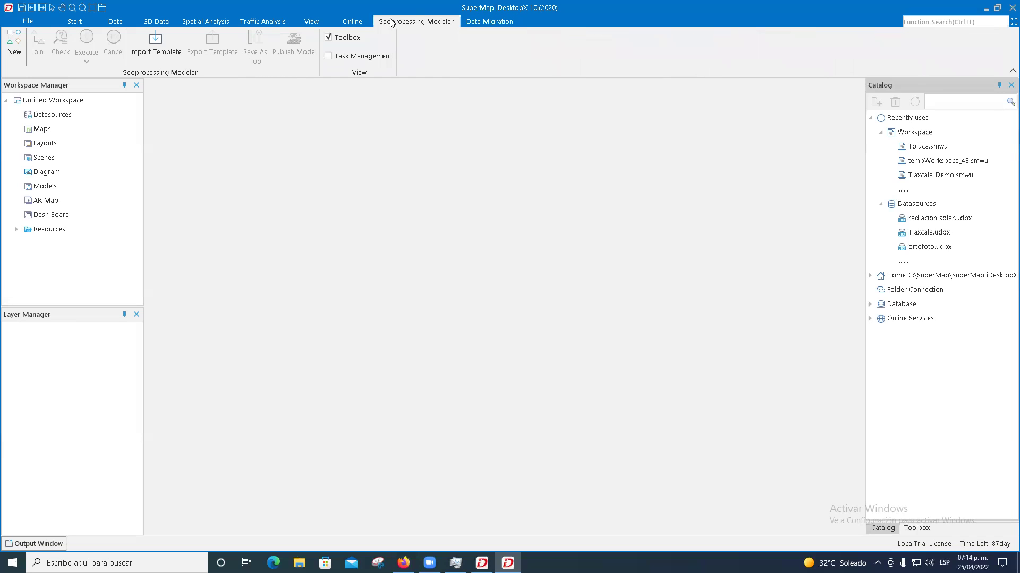
click(345, 24)
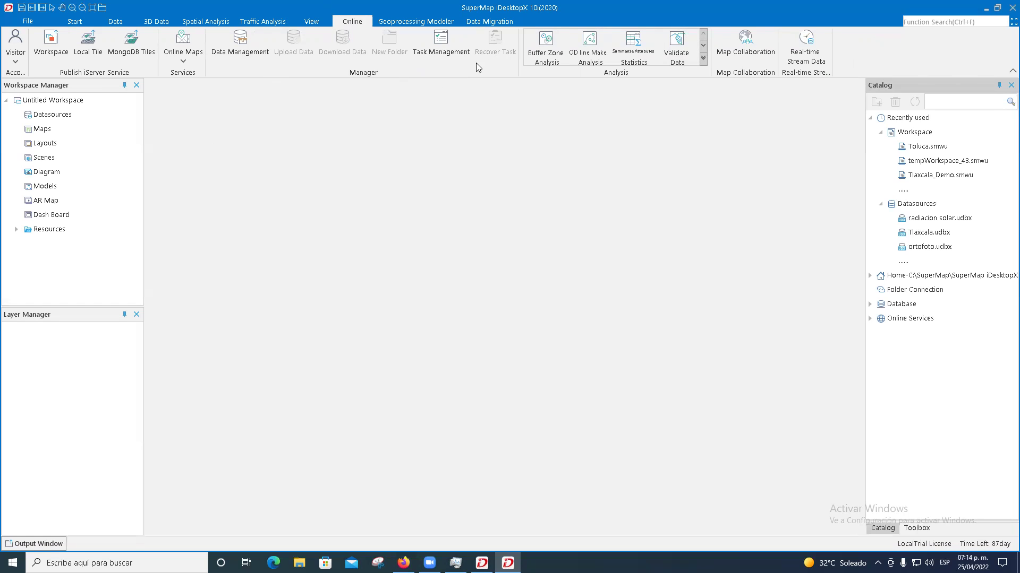
click(45, 139)
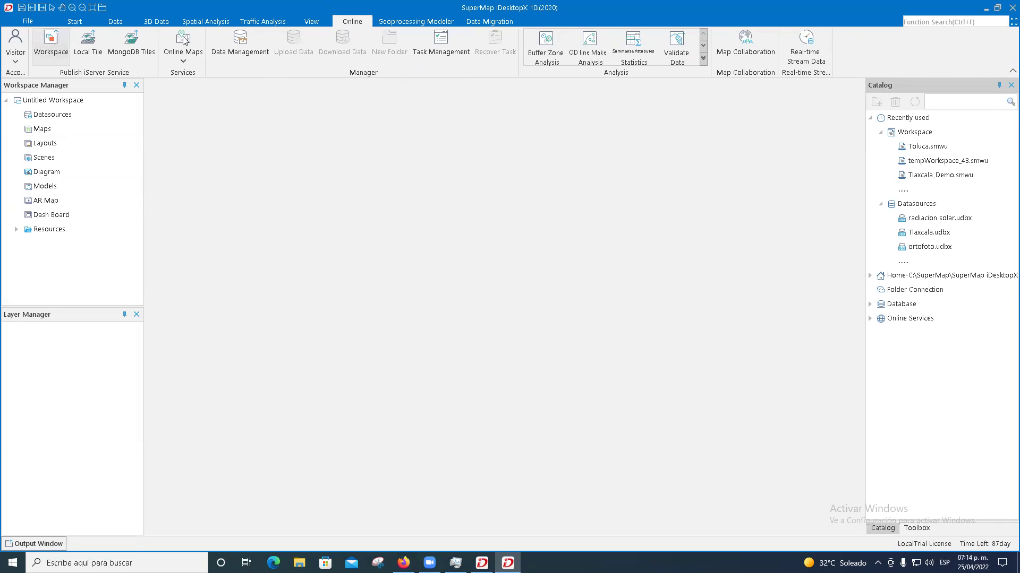
click(72, 22)
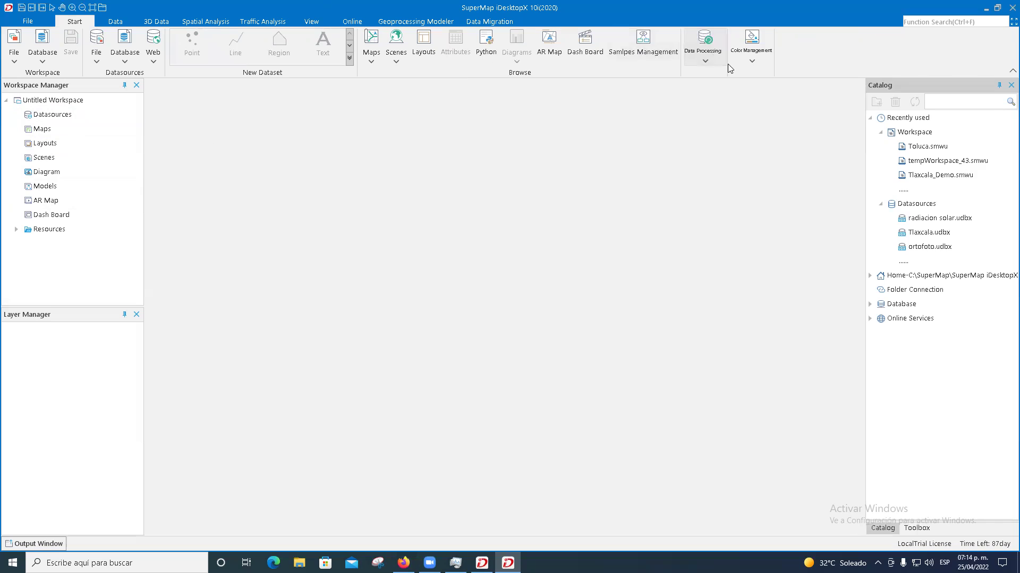
click(112, 22)
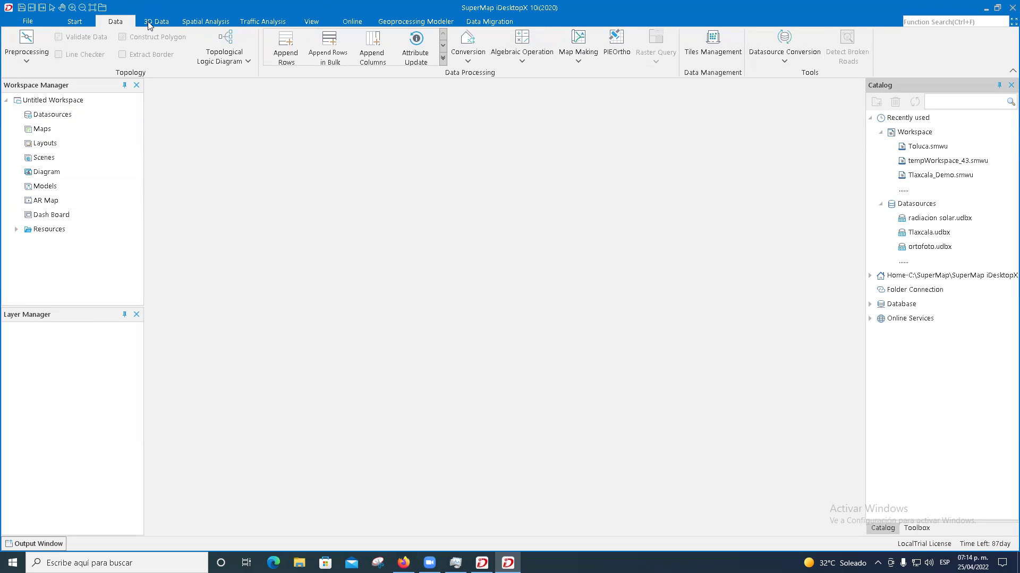
click(77, 20)
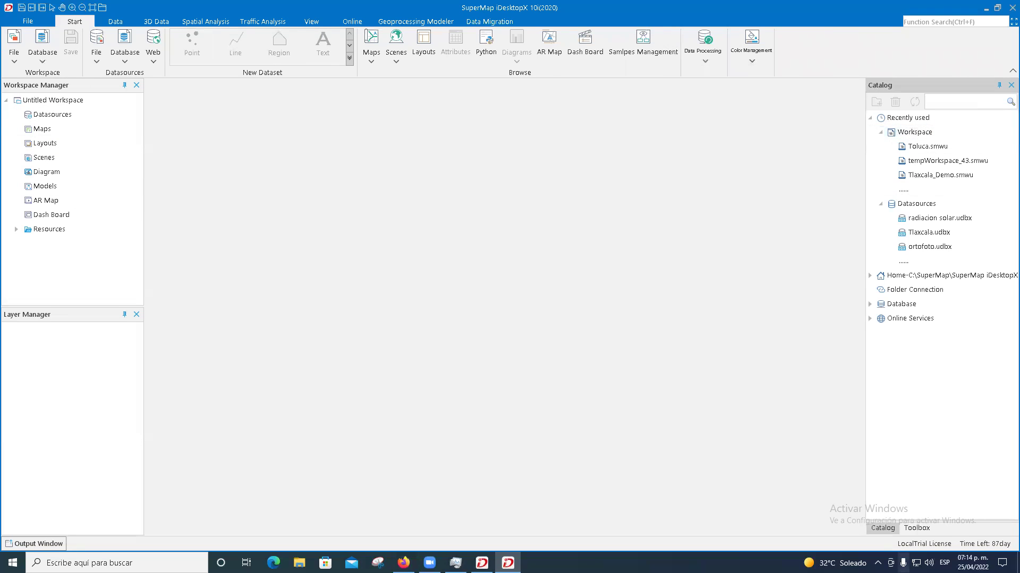
- Examine the Data Import formats in the Toolbox, including the AutoCAD tools, and the Data Export formats
click(917, 528)
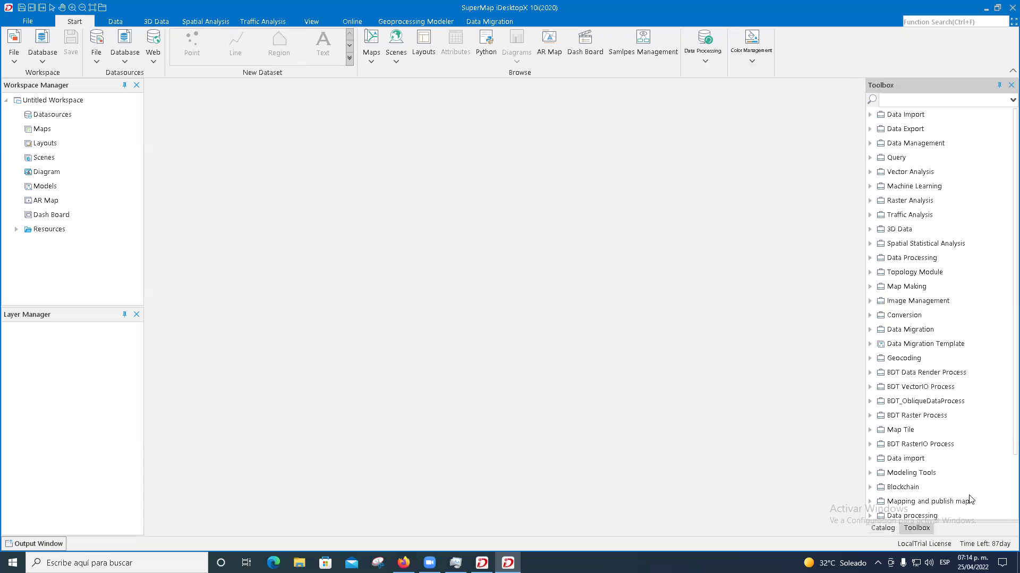
click(912, 115)
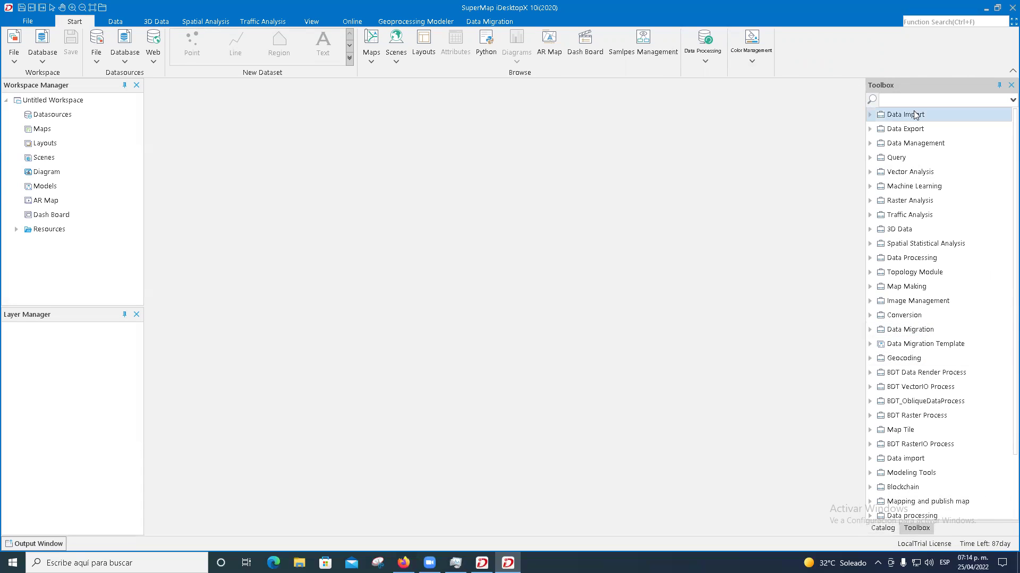
click(870, 115)
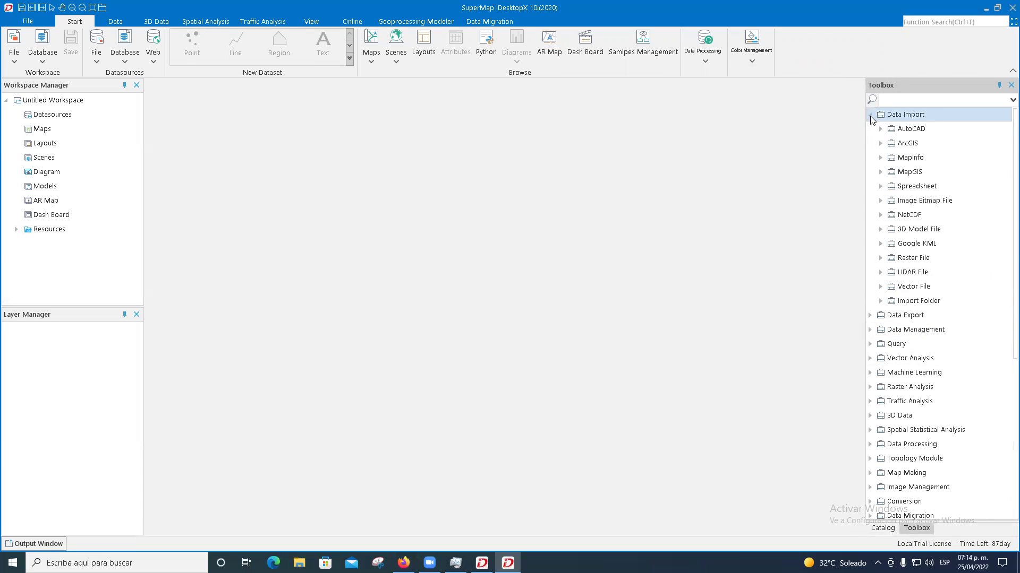
click(881, 130)
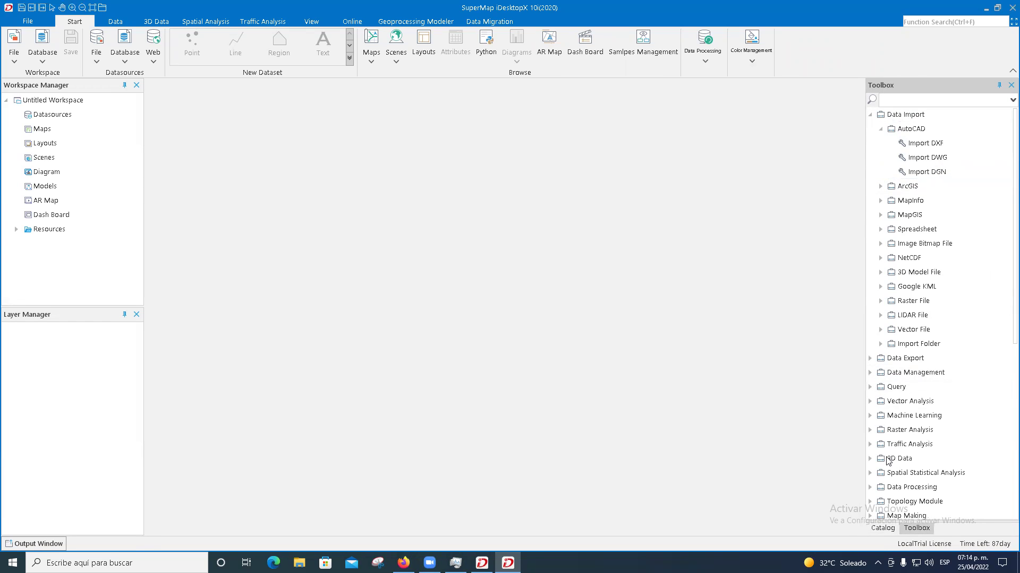
double_click(888, 132)
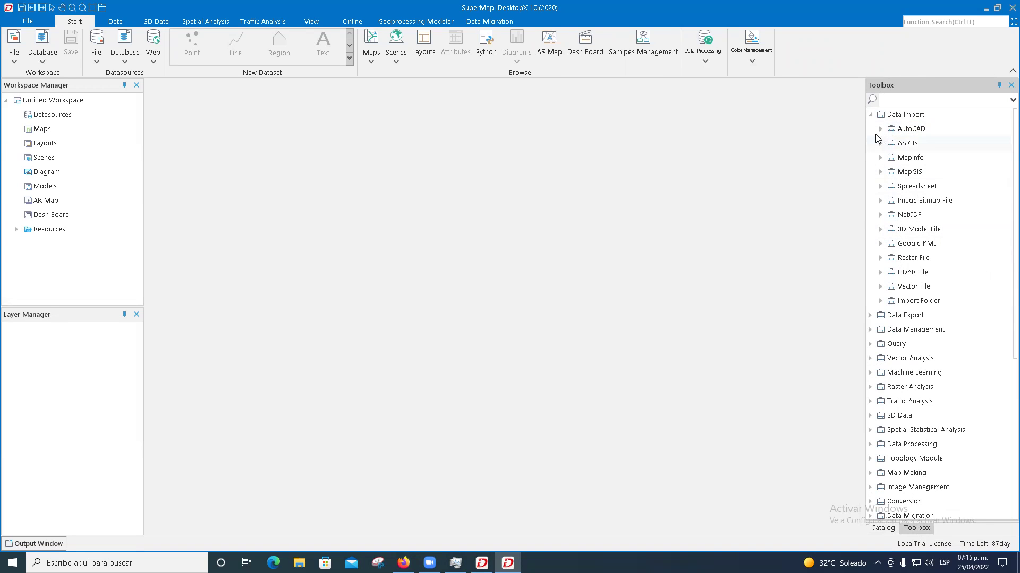
click(870, 115)
click(870, 129)
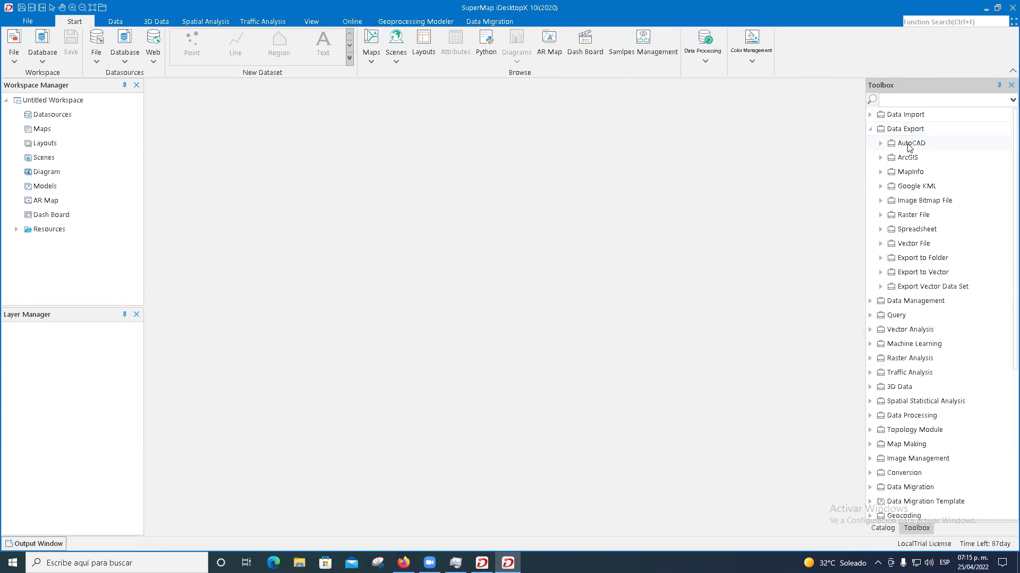
click(871, 129)
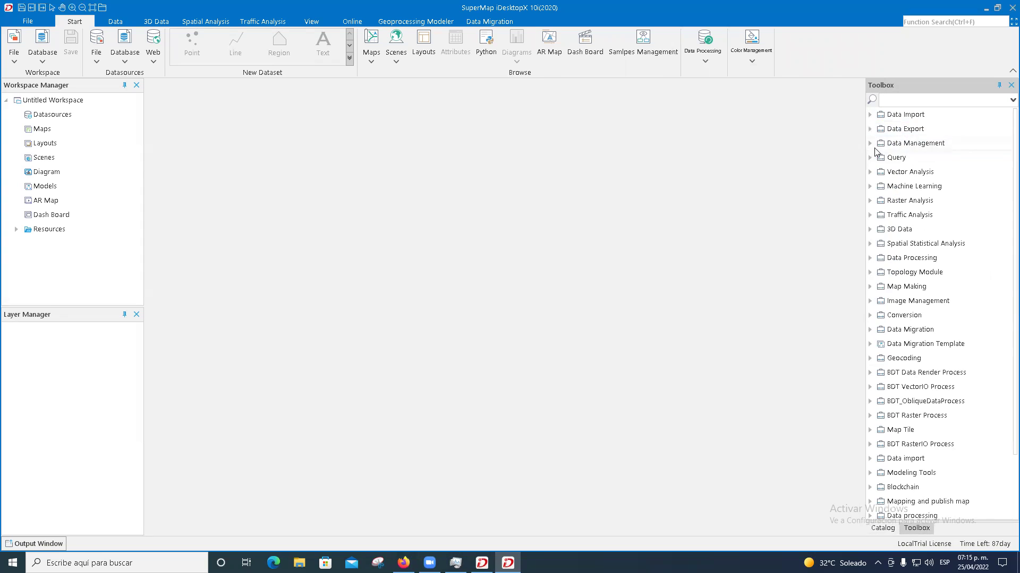
- View the machine learning Imagery Analysis tools in the Toolbox, highlighting Create Training Data and Object Detection
click(870, 187)
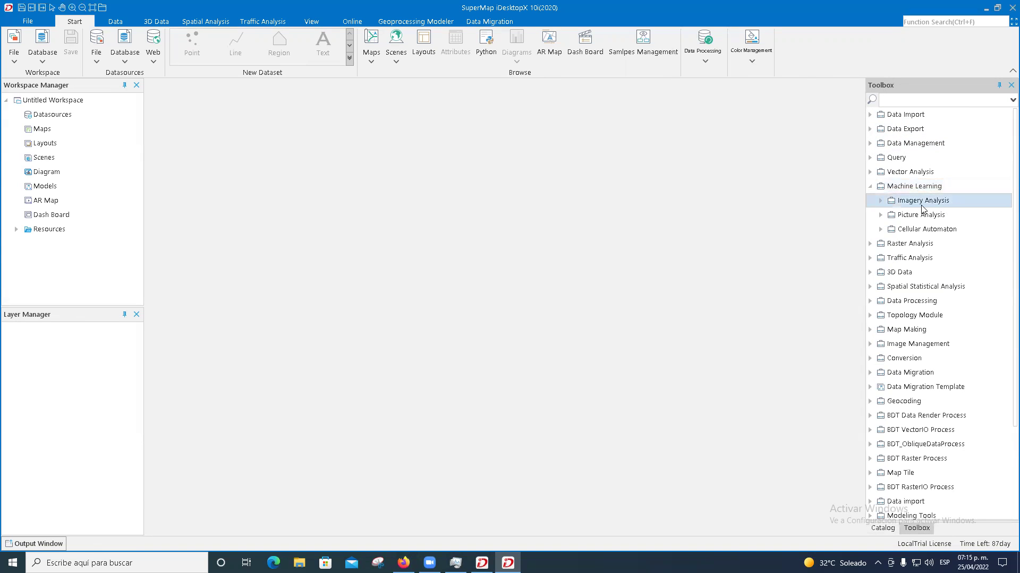
click(880, 200)
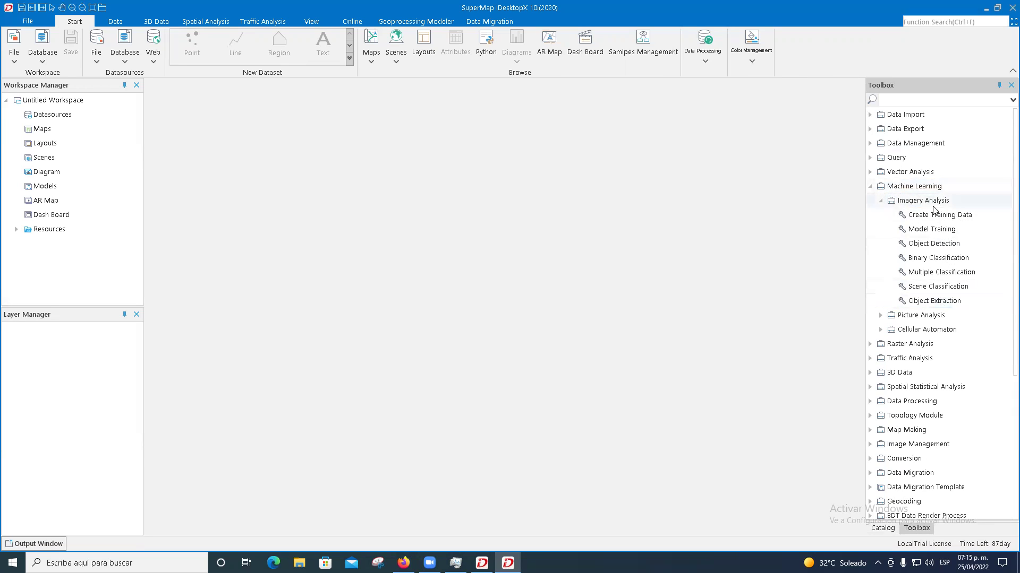
click(930, 217)
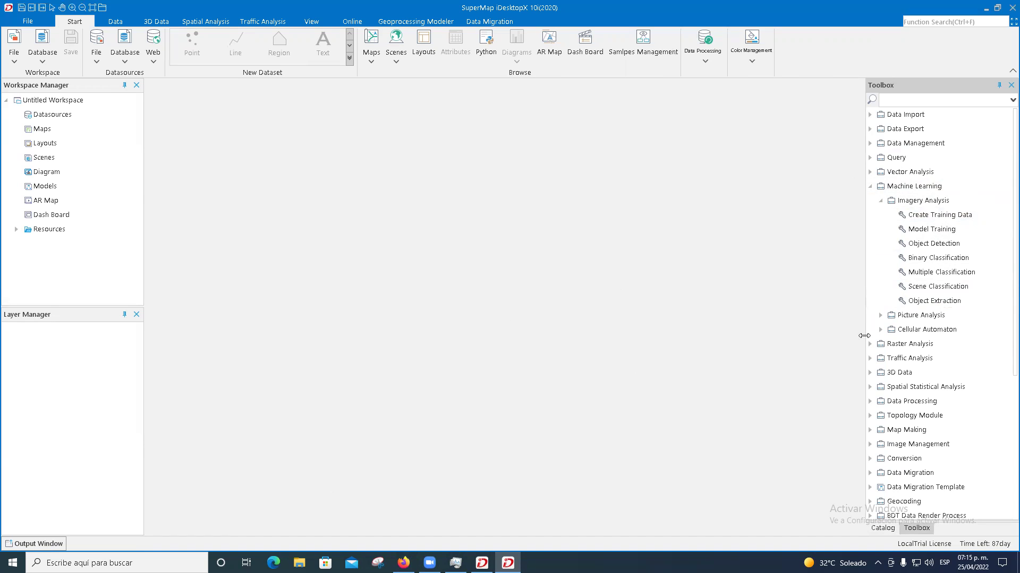
click(927, 243)
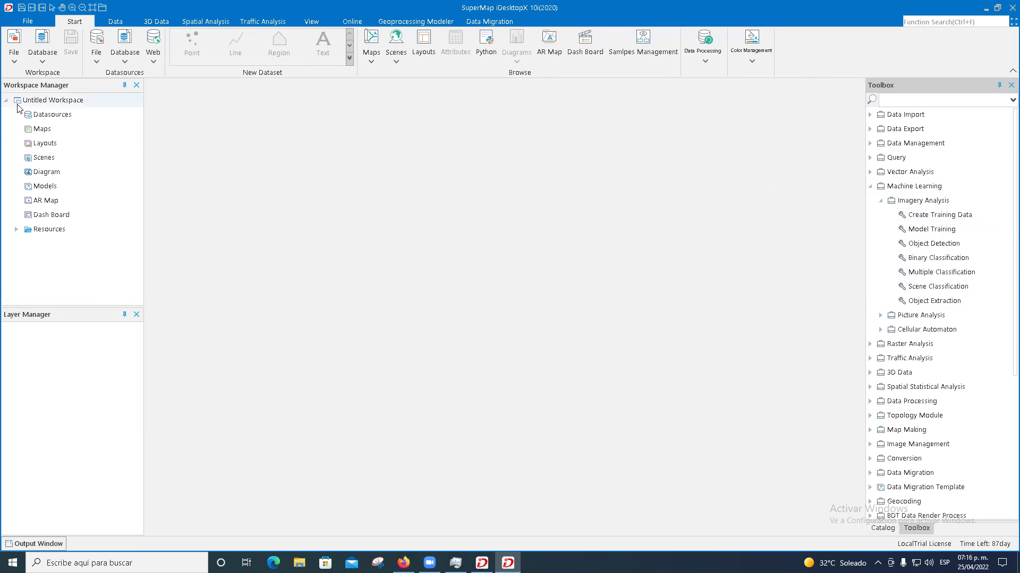
- Open the recently used Toluca.smwu workspace from the Catalog
click(46, 115)
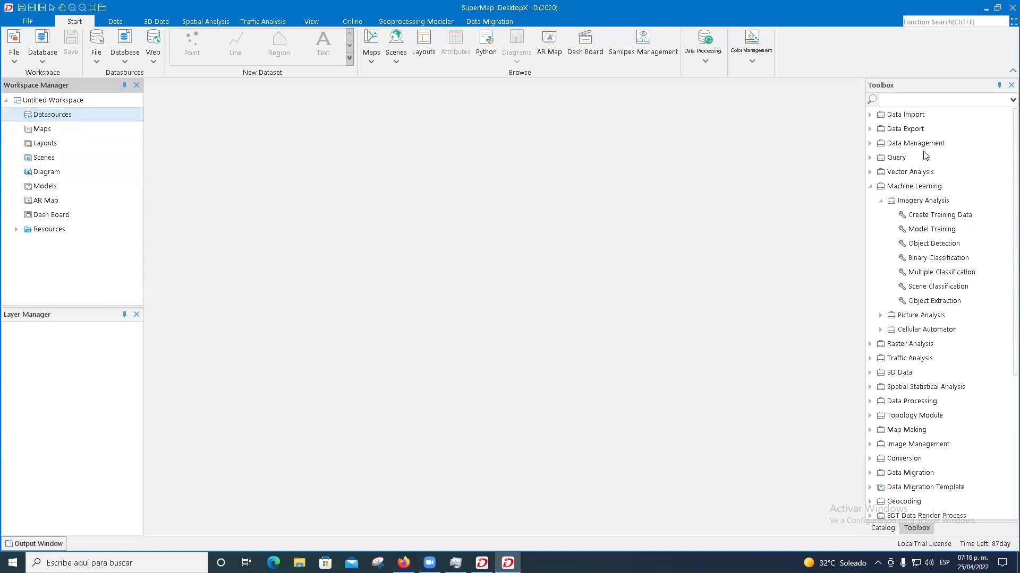
click(881, 529)
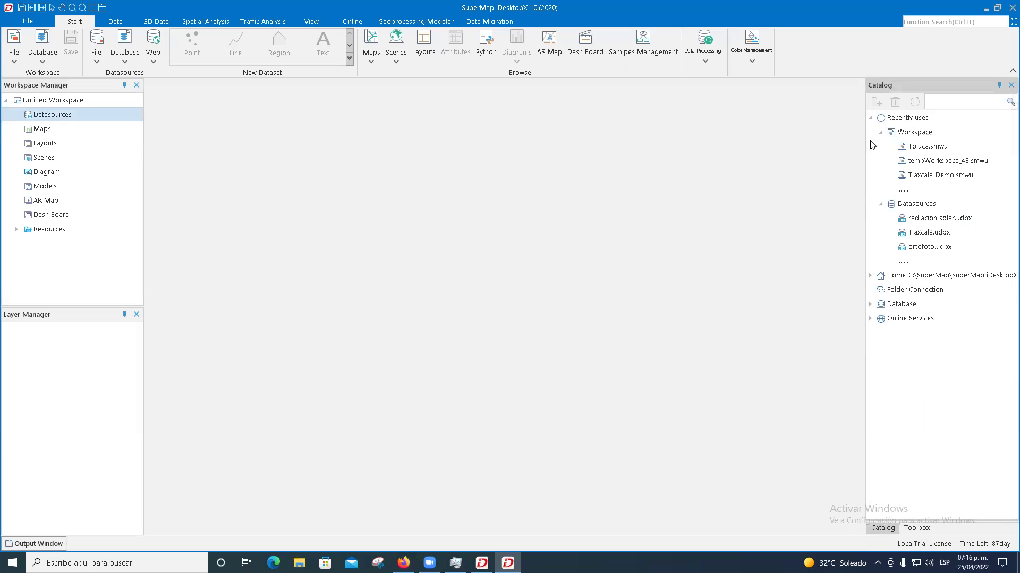
double_click(923, 145)
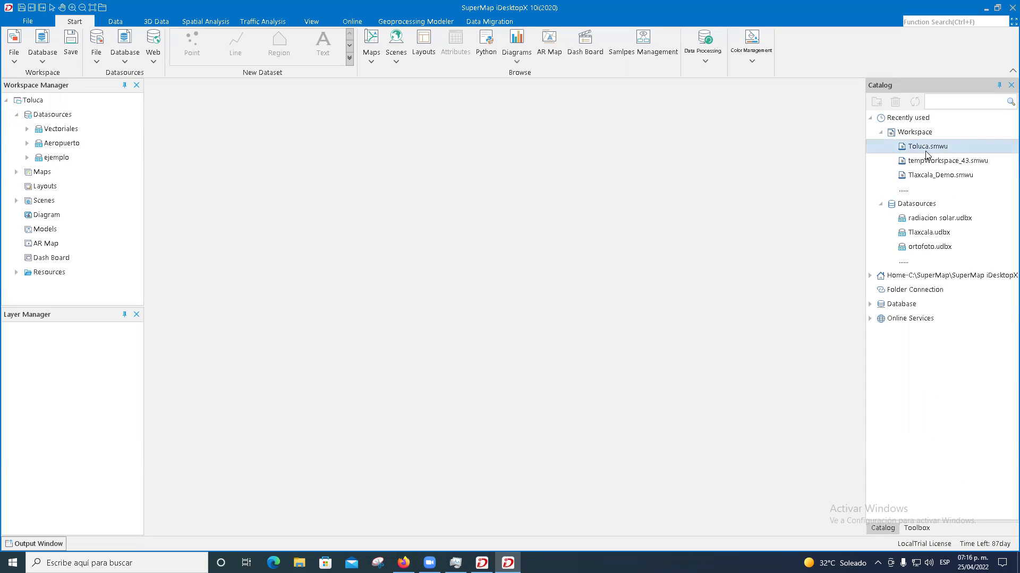
- Open the Estado@Vectoriales map from the Toluca workspace's list of maps
click(16, 171)
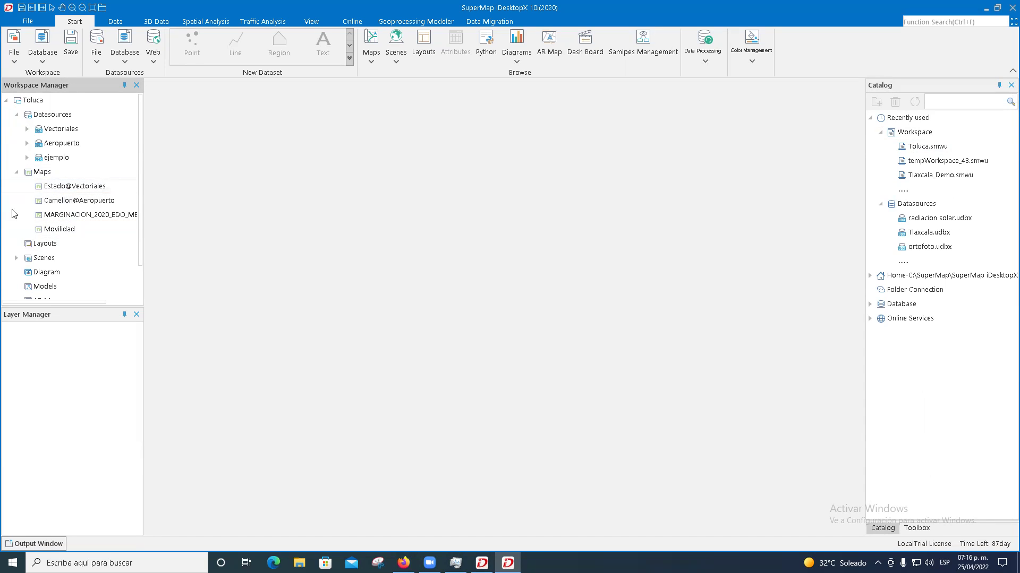
click(57, 187)
double_click(57, 187)
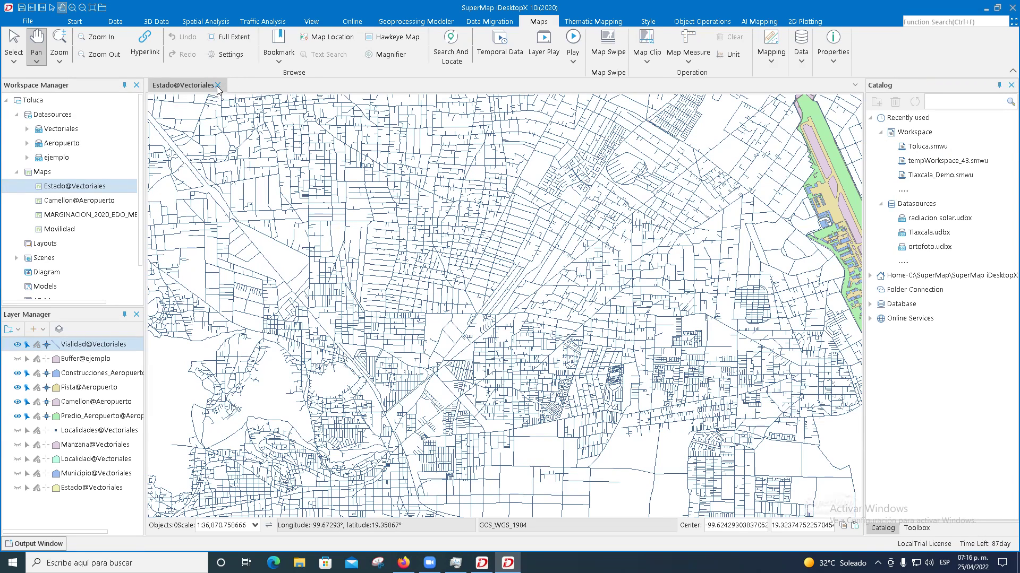
- Close the Estado@Vectoriales map and review the datasets in the Vectoriales, ejemplo and Aeropuerto datasources
click(218, 85)
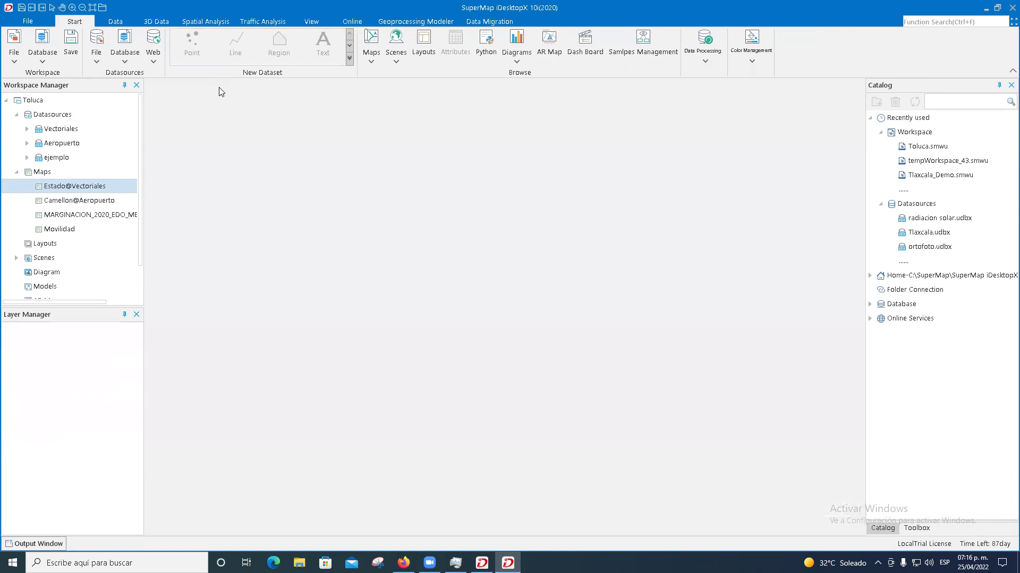
click(17, 171)
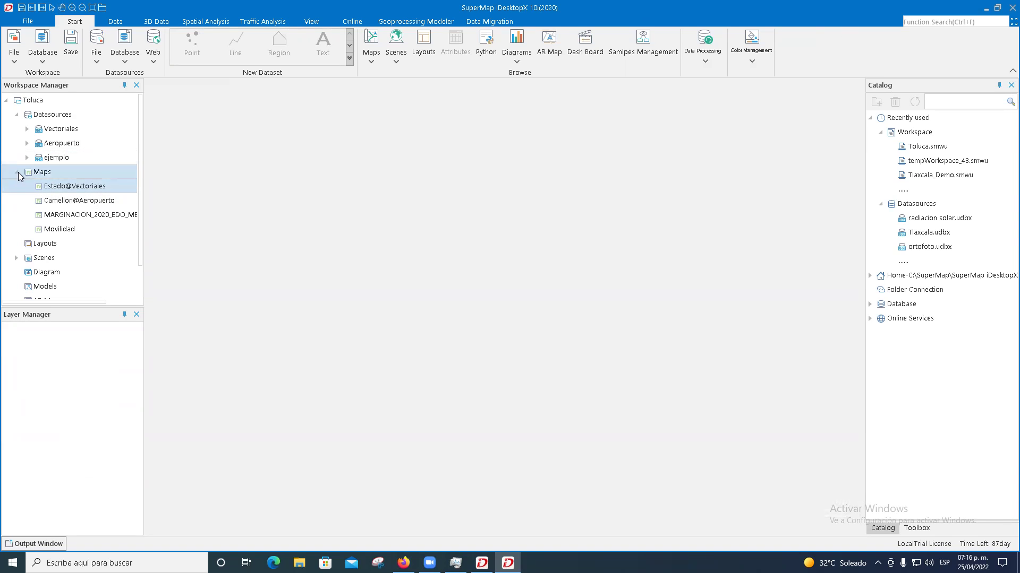
click(27, 128)
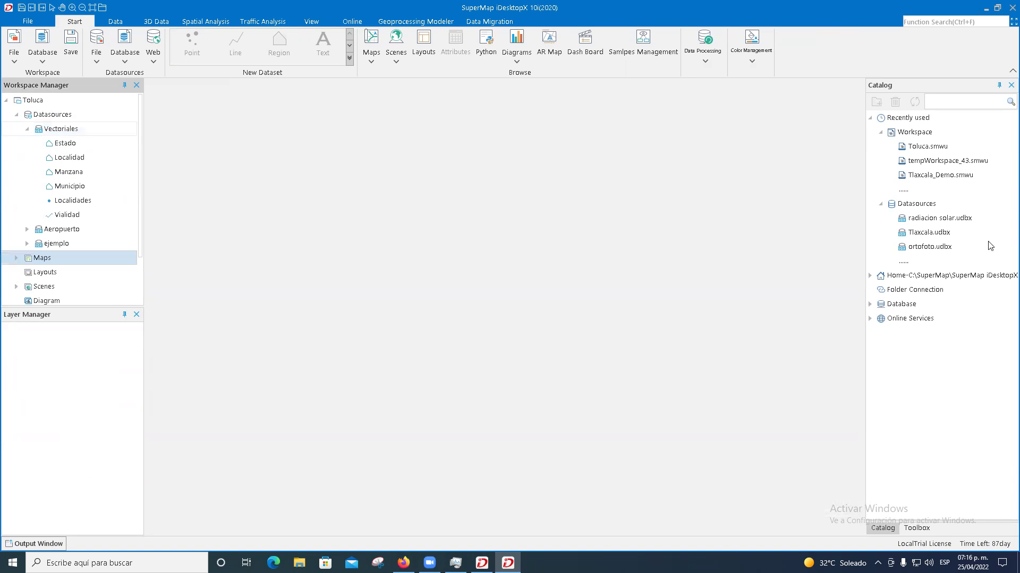
click(27, 129)
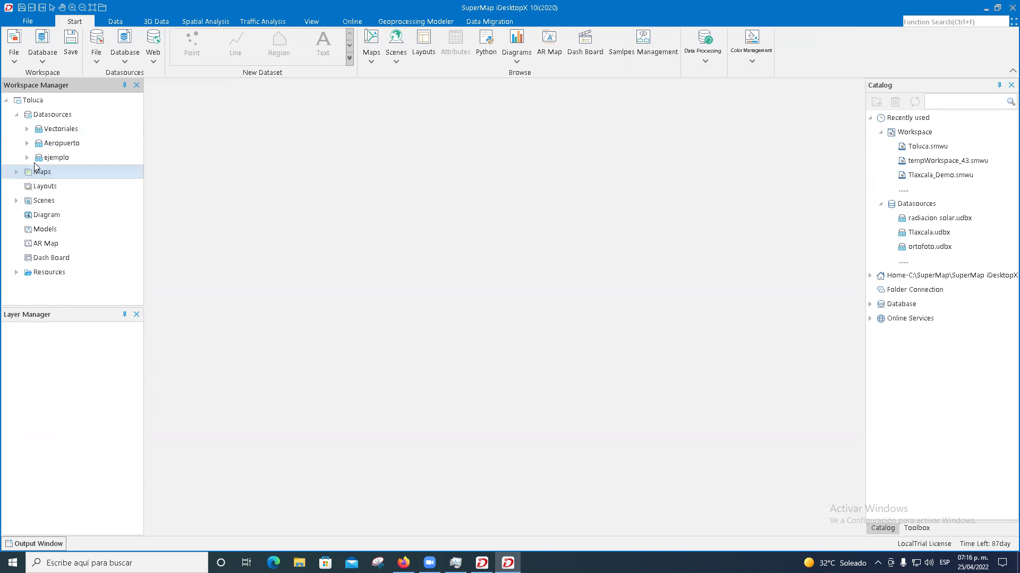
click(27, 157)
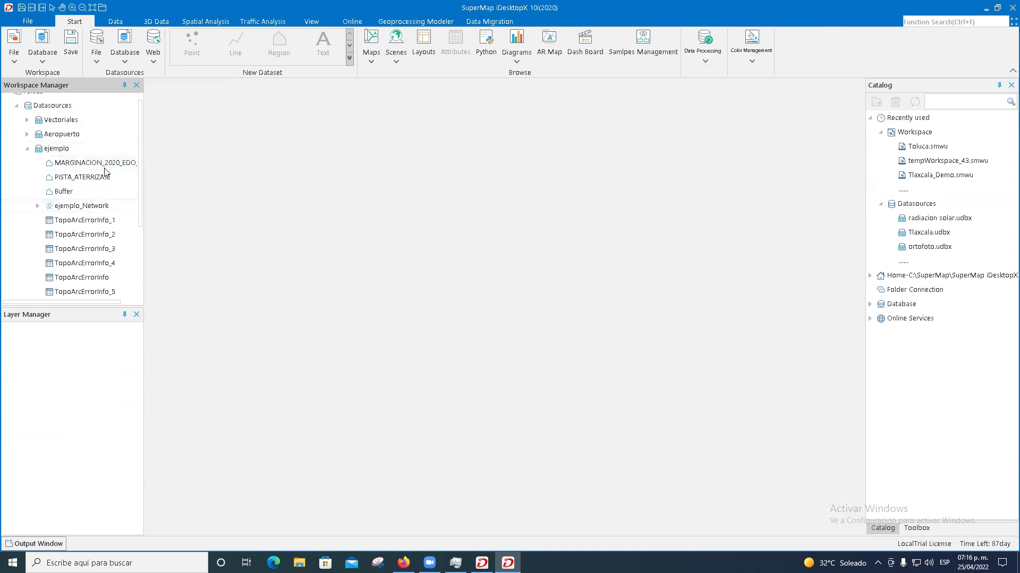
scroll(77, 227, down, 3)
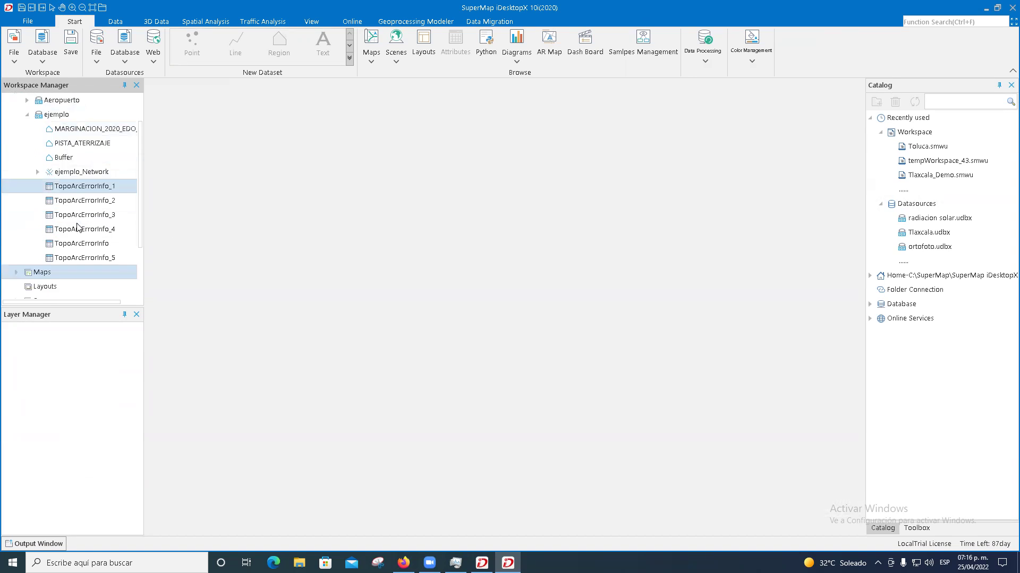
scroll(78, 228, up, 3)
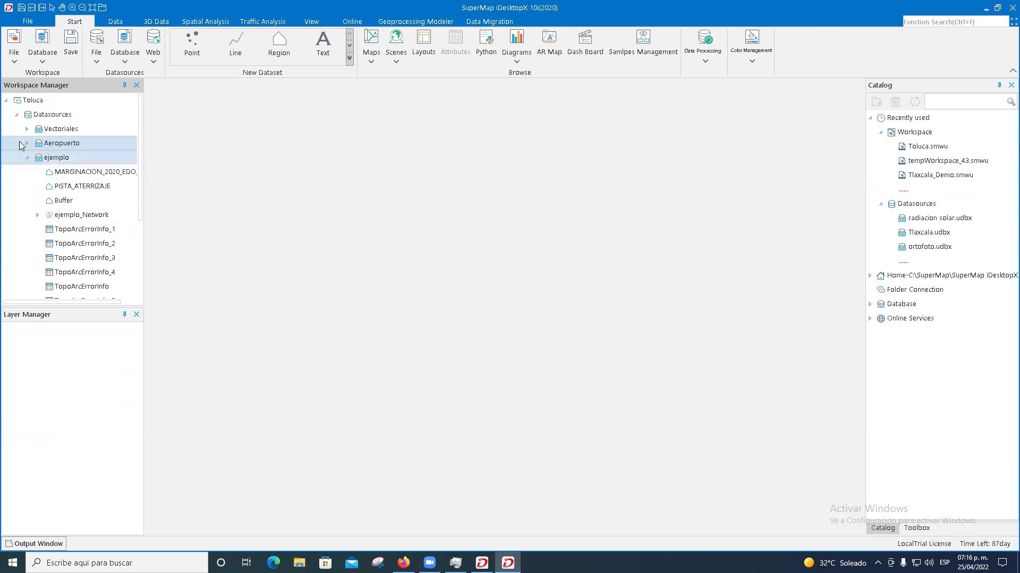
click(26, 143)
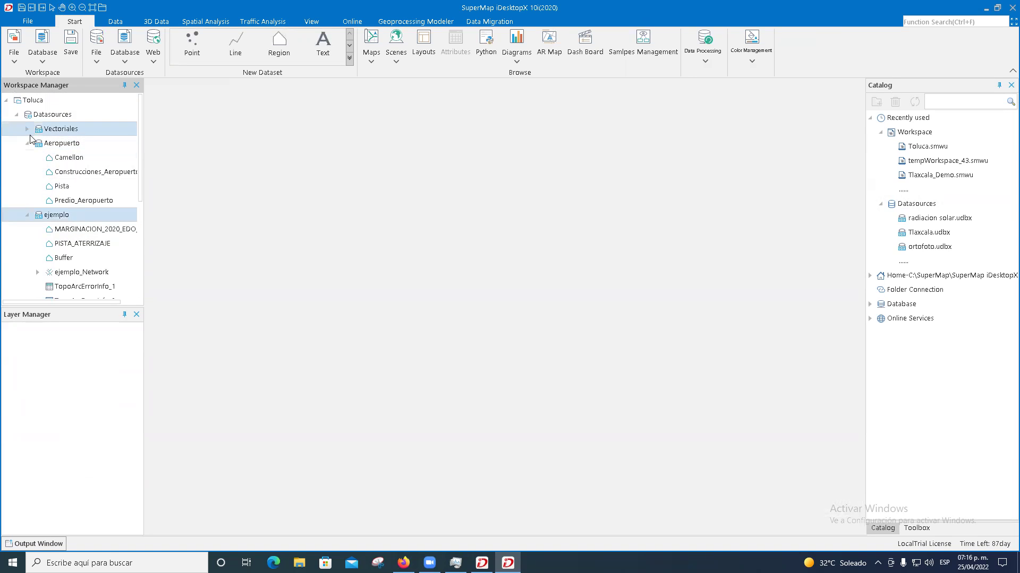
click(26, 143)
click(28, 157)
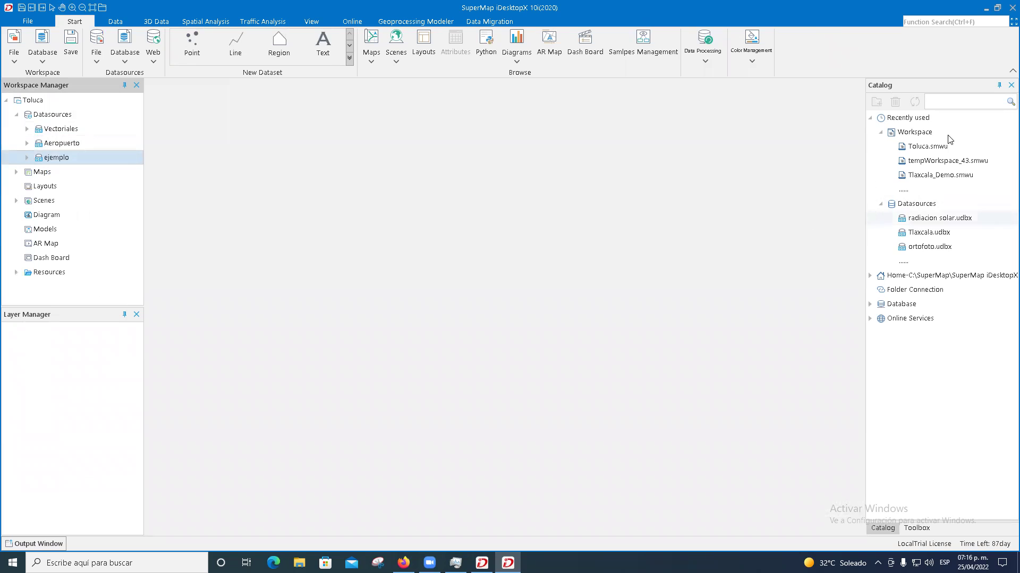
- Open the Tlaxcala_Demo.smwu workspace from the full list of recently used workspaces, without saving the changes to Toluca
click(902, 191)
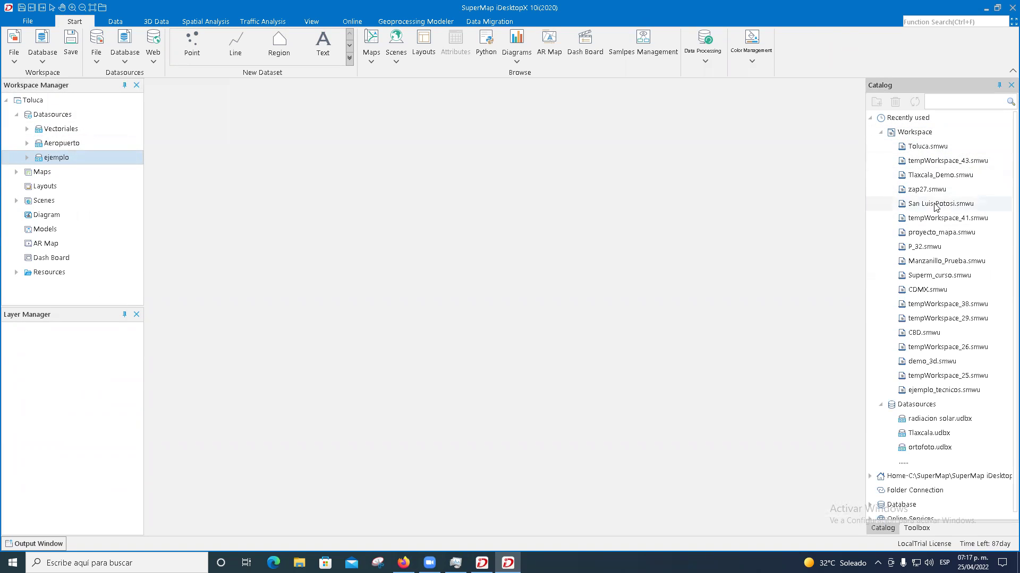
double_click(926, 175)
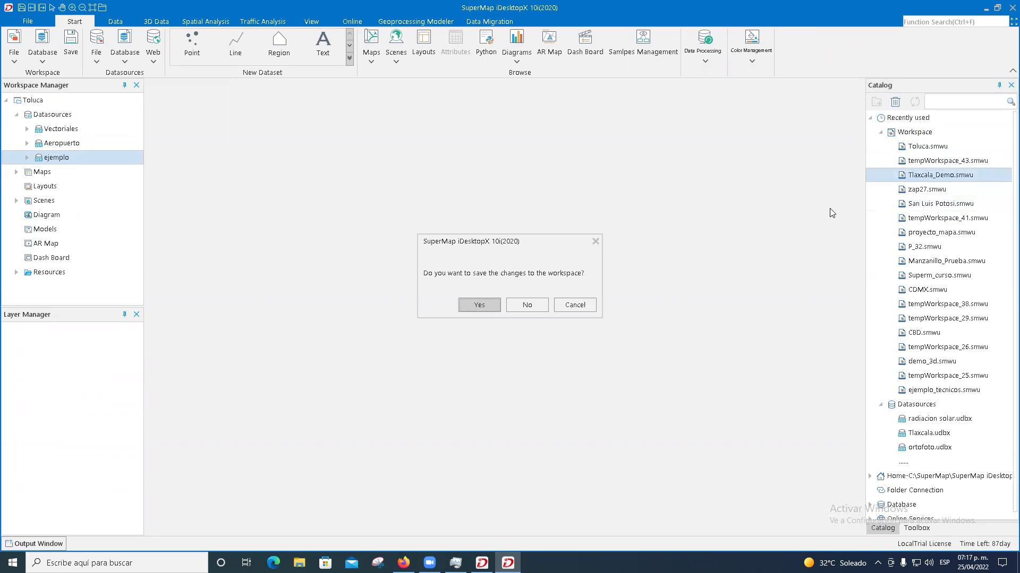
click(519, 307)
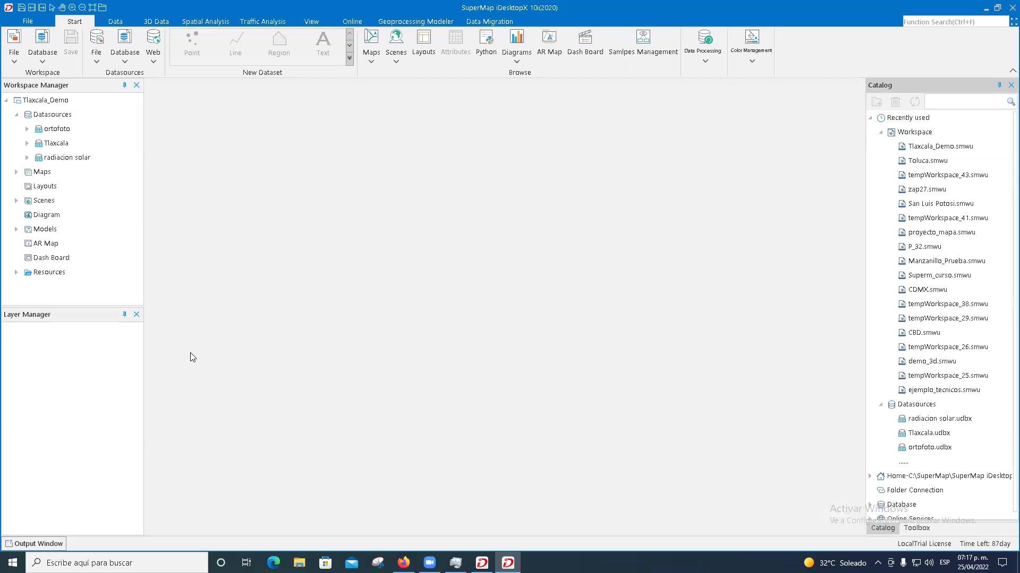
- Add the ejemploMDE_OrthoImage dataset from the Tlaxcala datasource to a new map
click(27, 157)
click(28, 158)
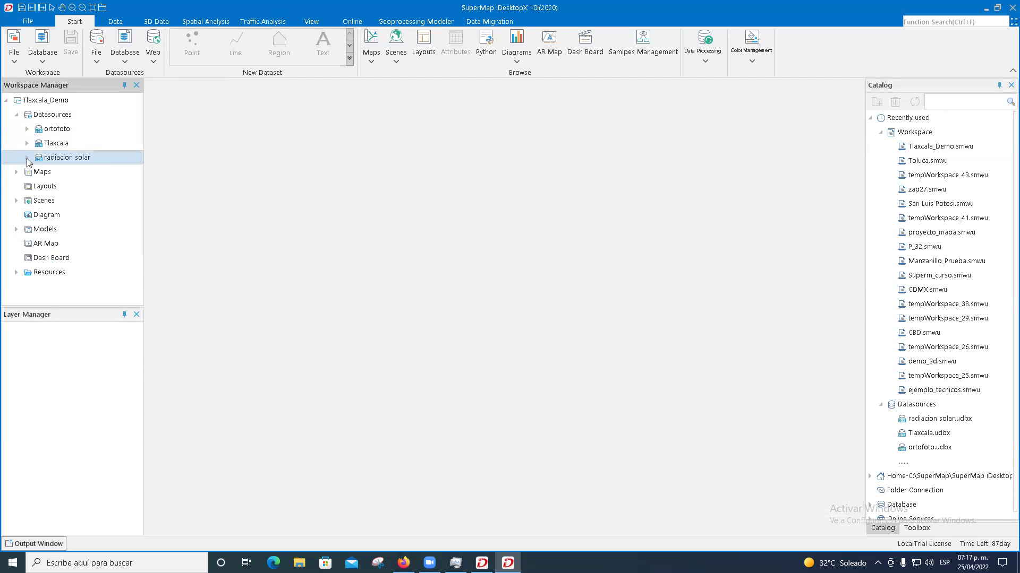
click(27, 144)
click(102, 174)
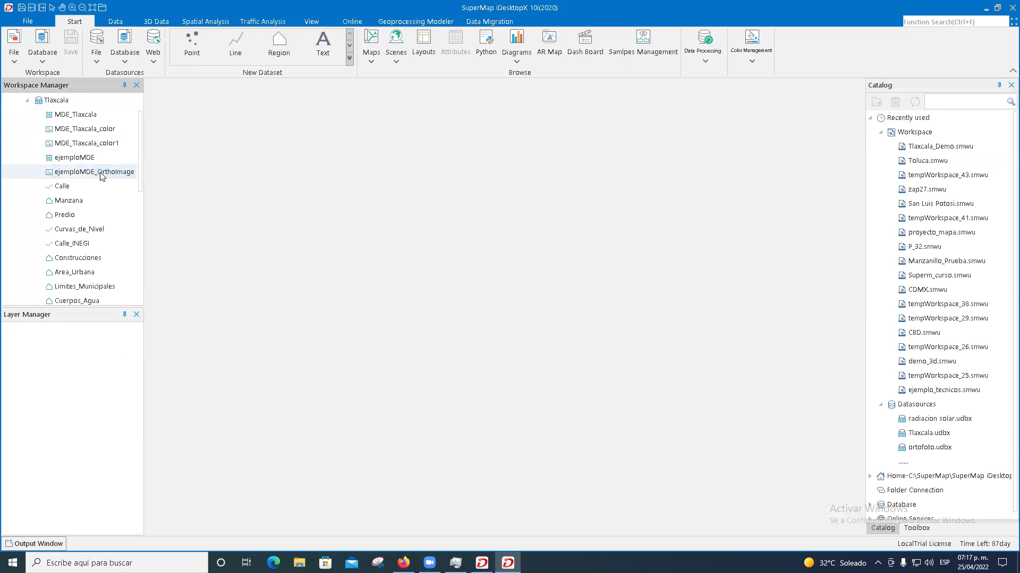
right_click(102, 175)
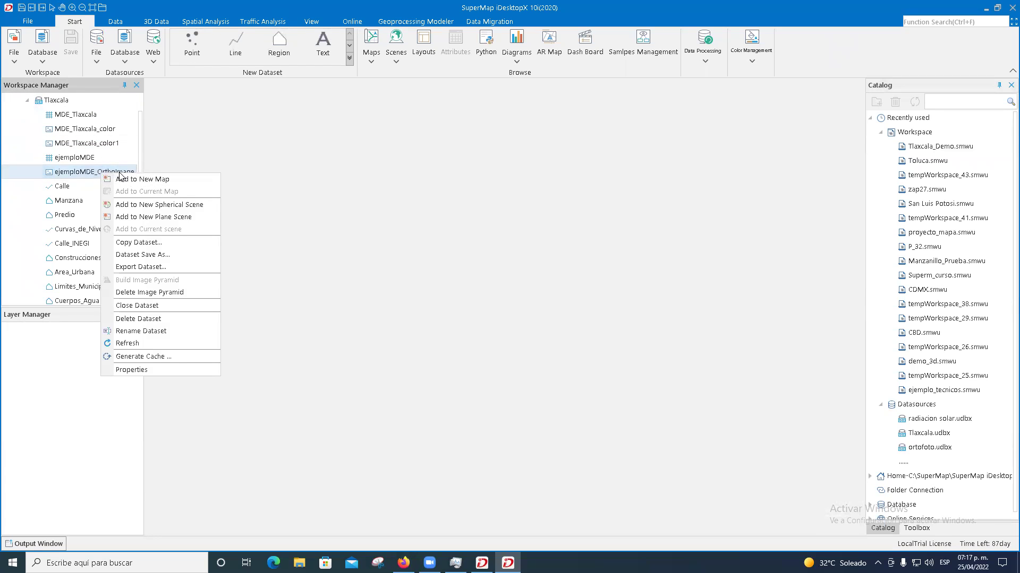
click(122, 180)
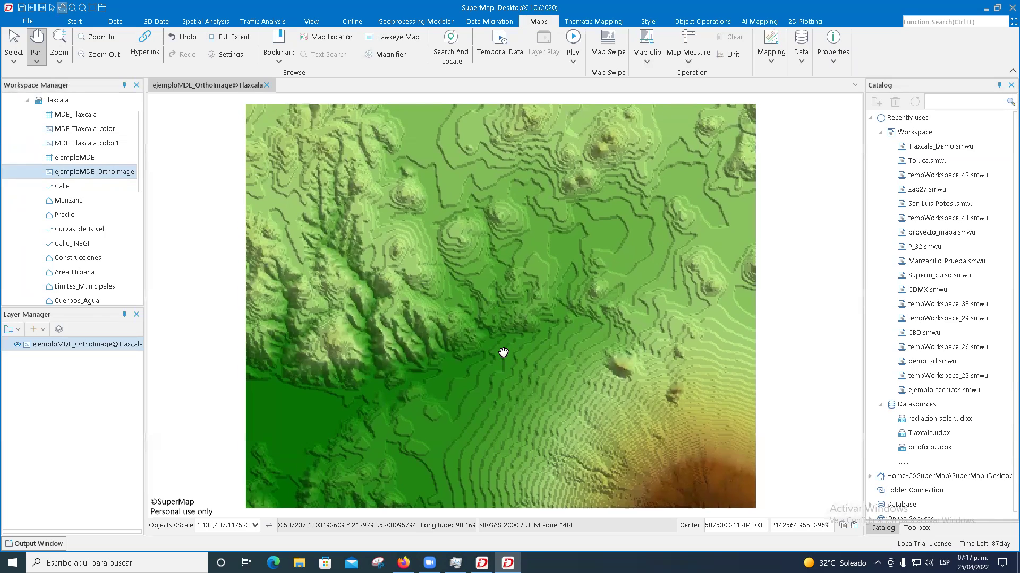
drag(503, 352, 499, 356)
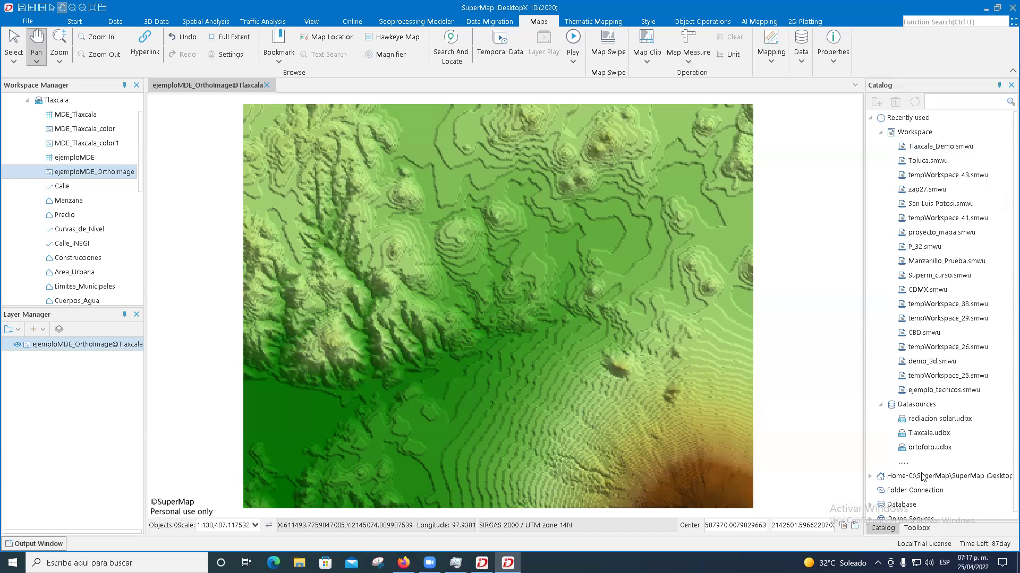
- Review the machine learning Imagery Analysis tools in the Toolbox, including Create Training Data, and collapse the group
click(916, 528)
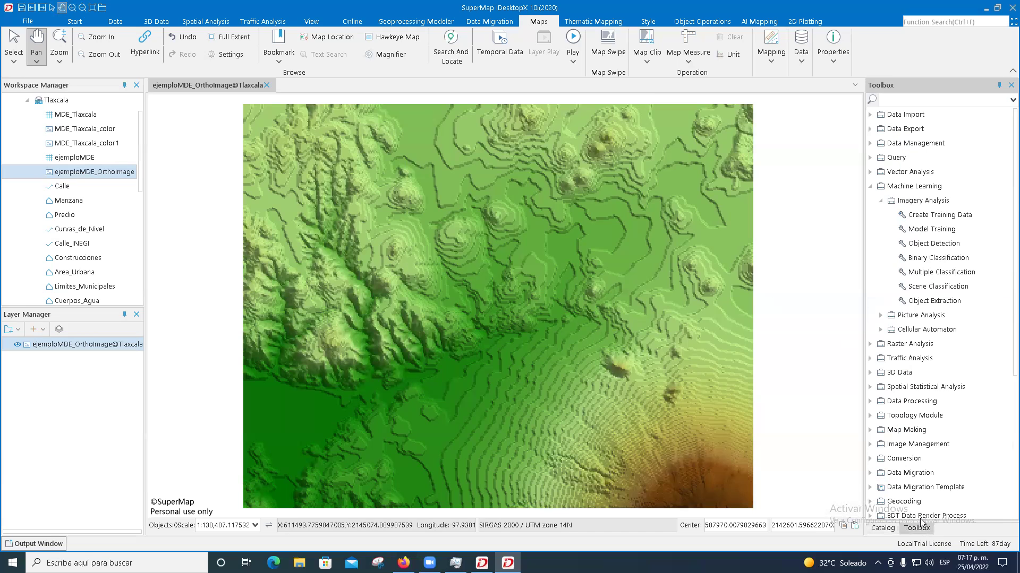
click(913, 201)
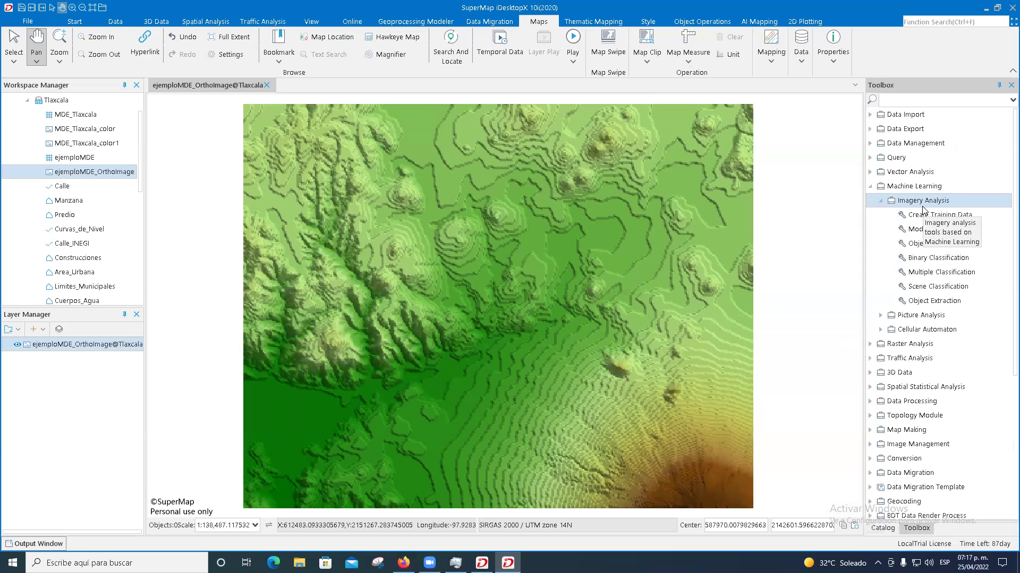
click(926, 216)
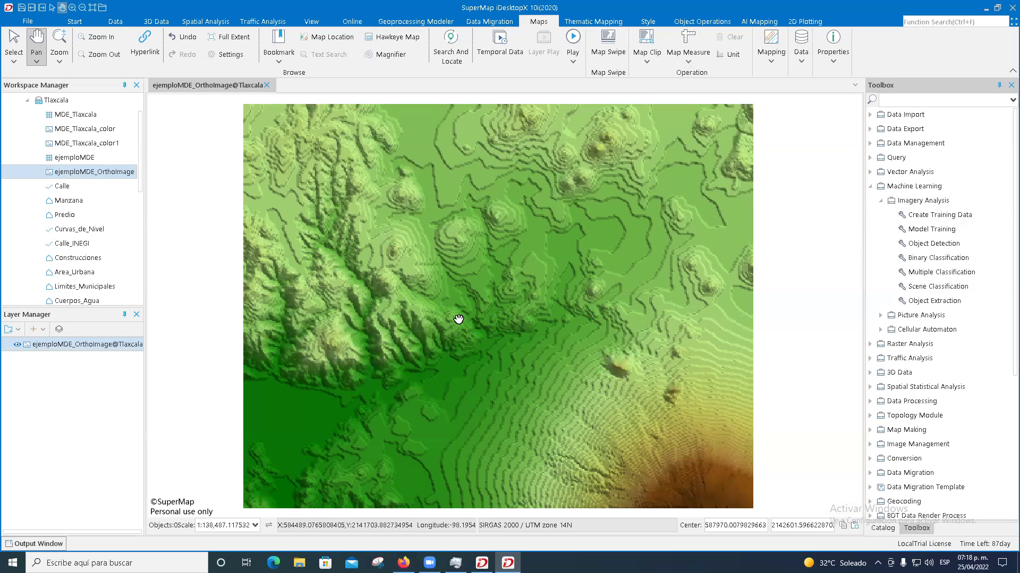
click(918, 221)
click(923, 216)
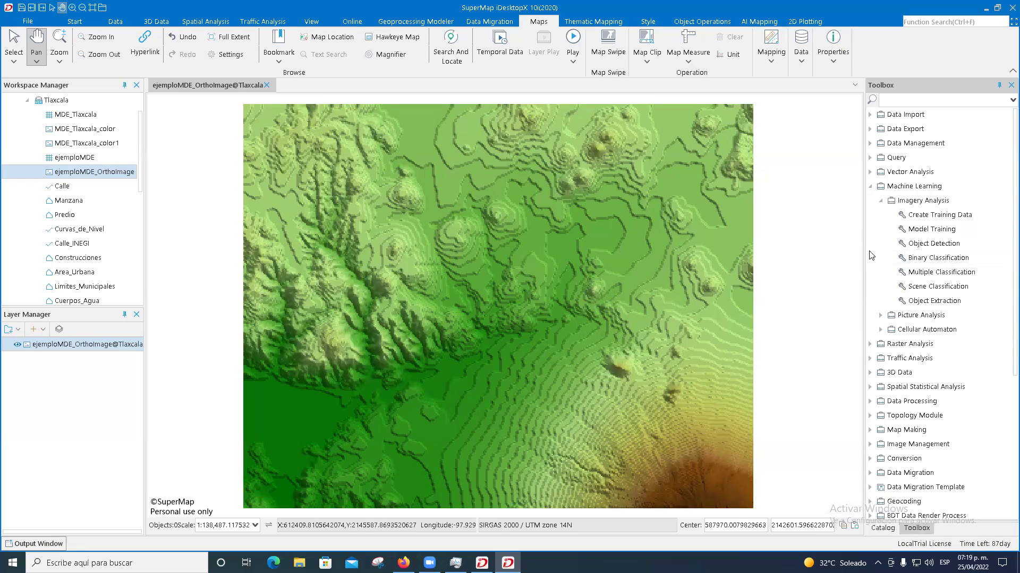
click(880, 200)
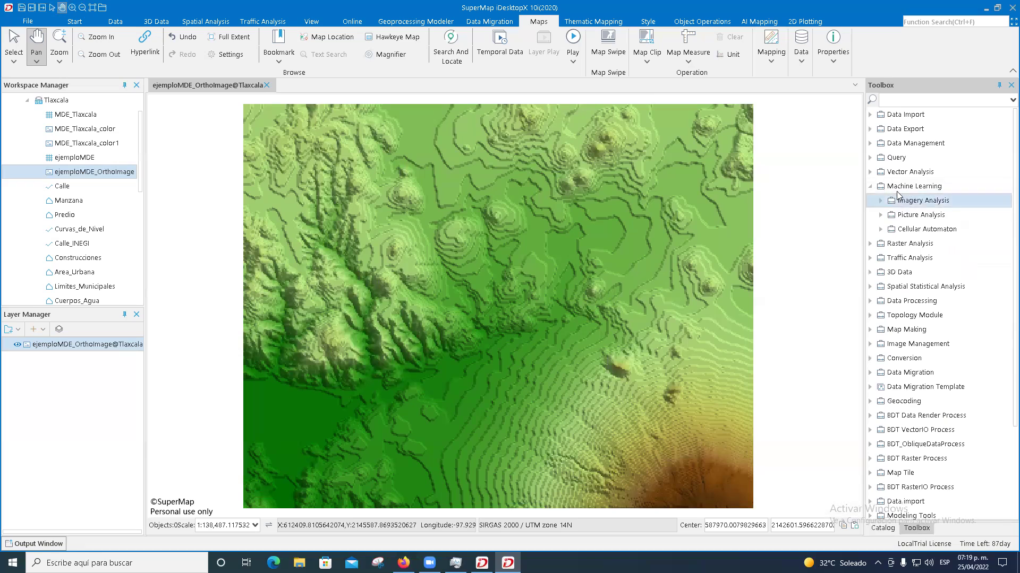
click(898, 189)
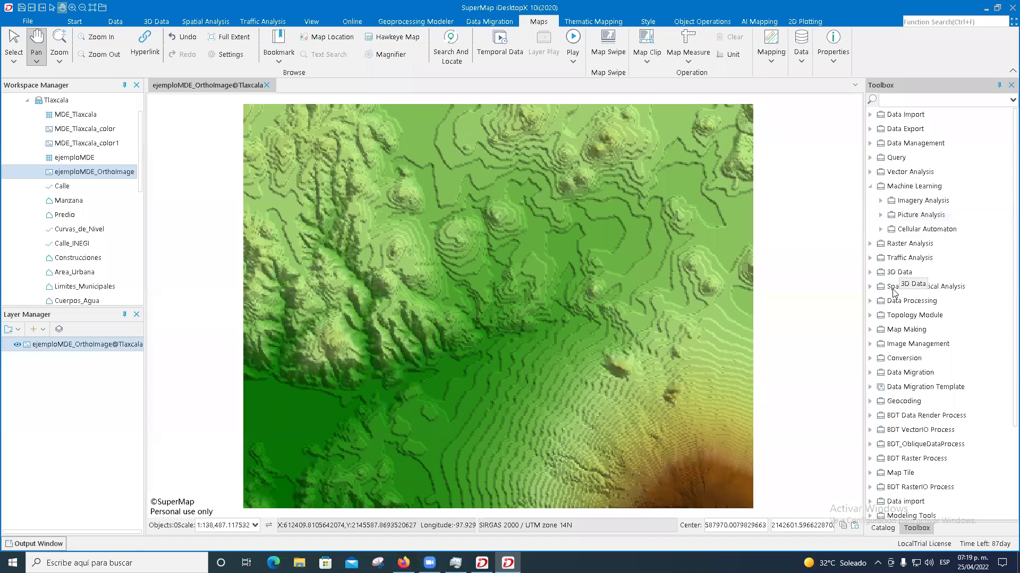
- Browse the remaining Toolbox categories, examining the Geocoding tools and the Blockchain Data Manager tools
scroll(907, 319, down, 1)
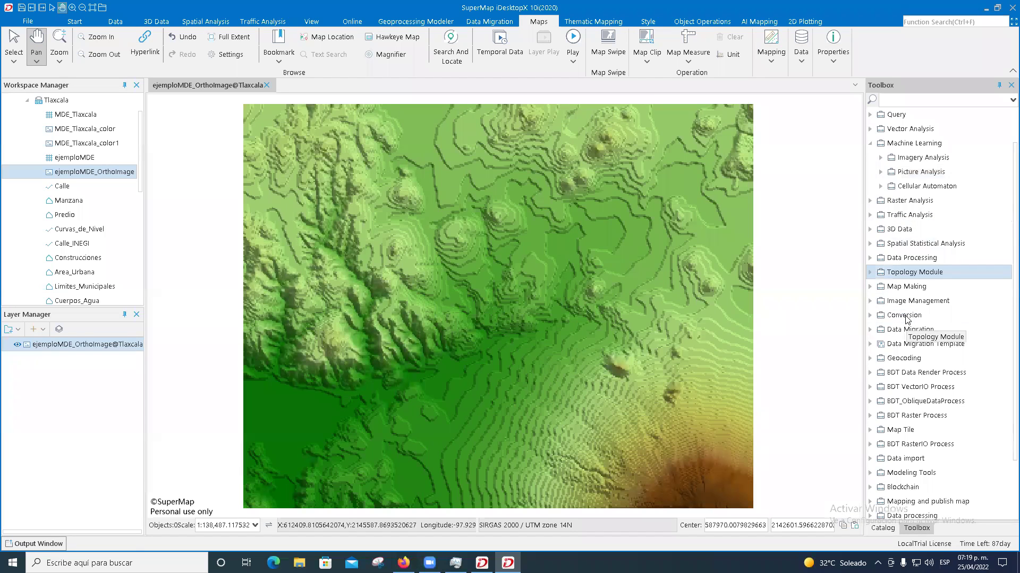
scroll(909, 326, down, 1)
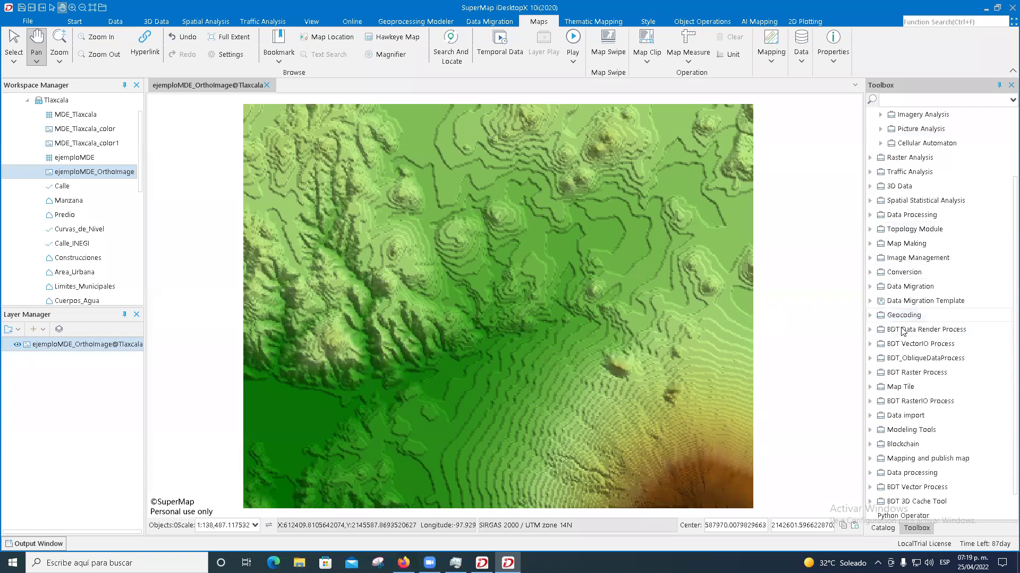
click(870, 317)
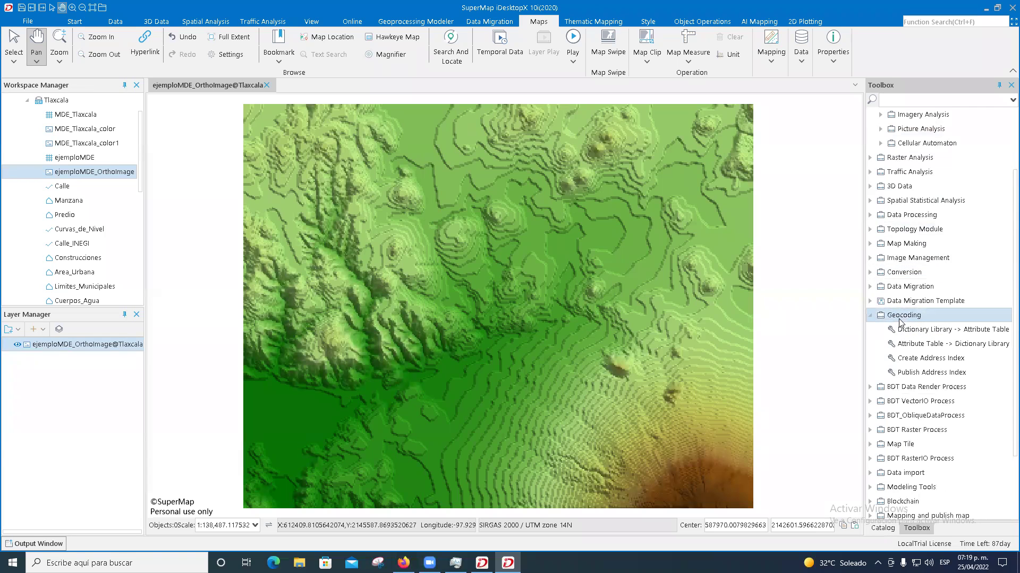
click(871, 316)
scroll(904, 315, down, 1)
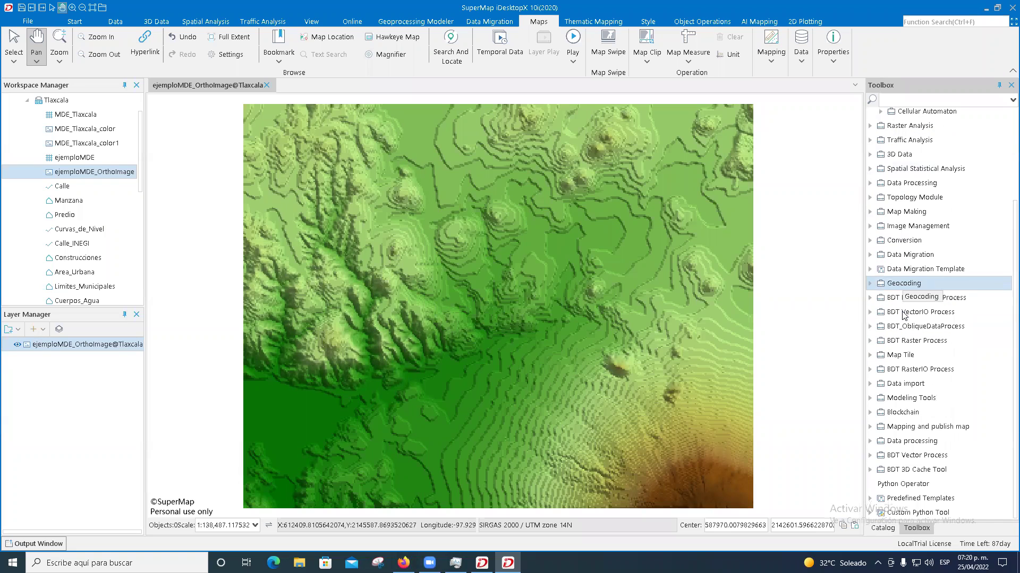
click(871, 418)
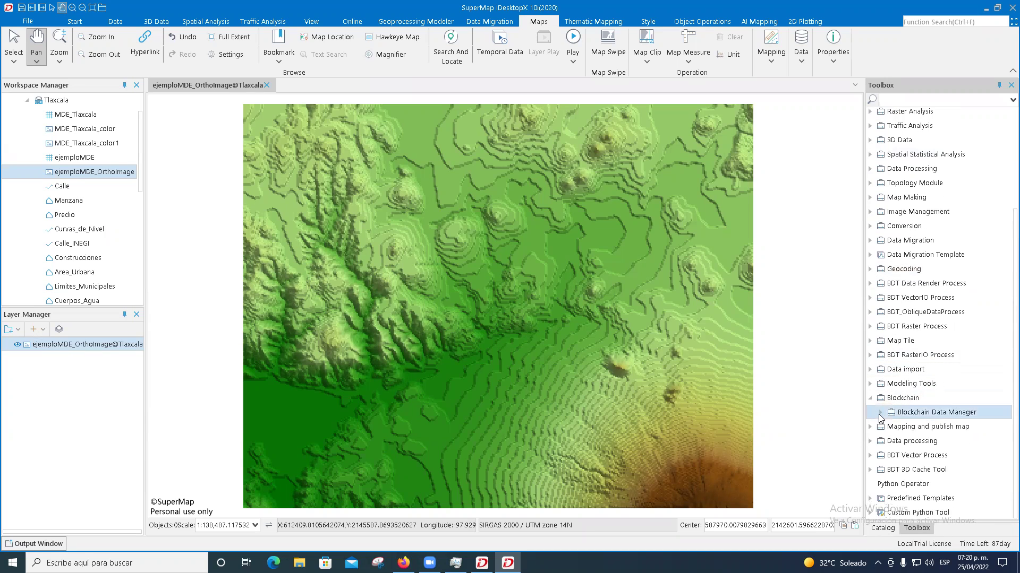
scroll(934, 388, down, 2)
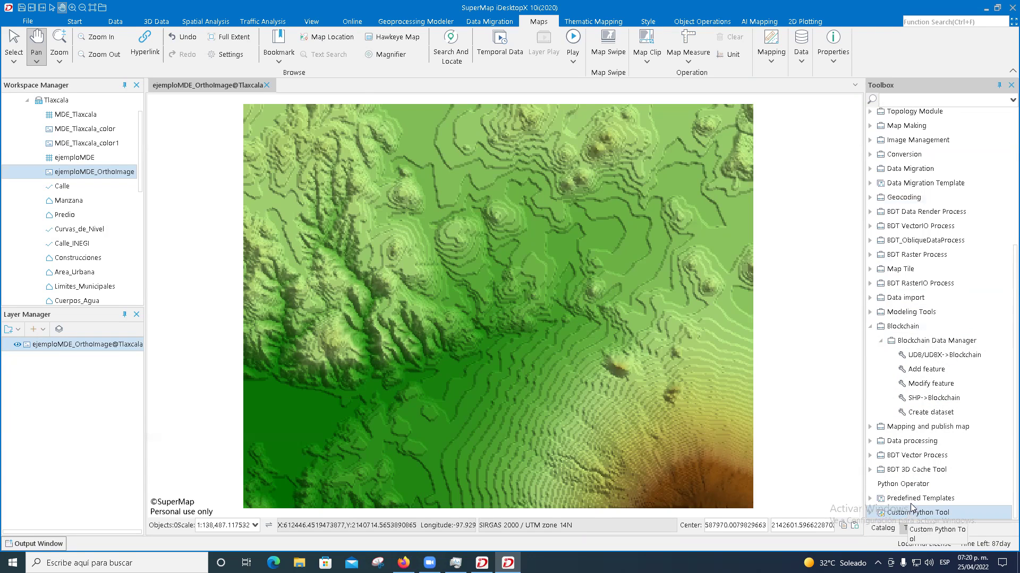
scroll(912, 407, up, 5)
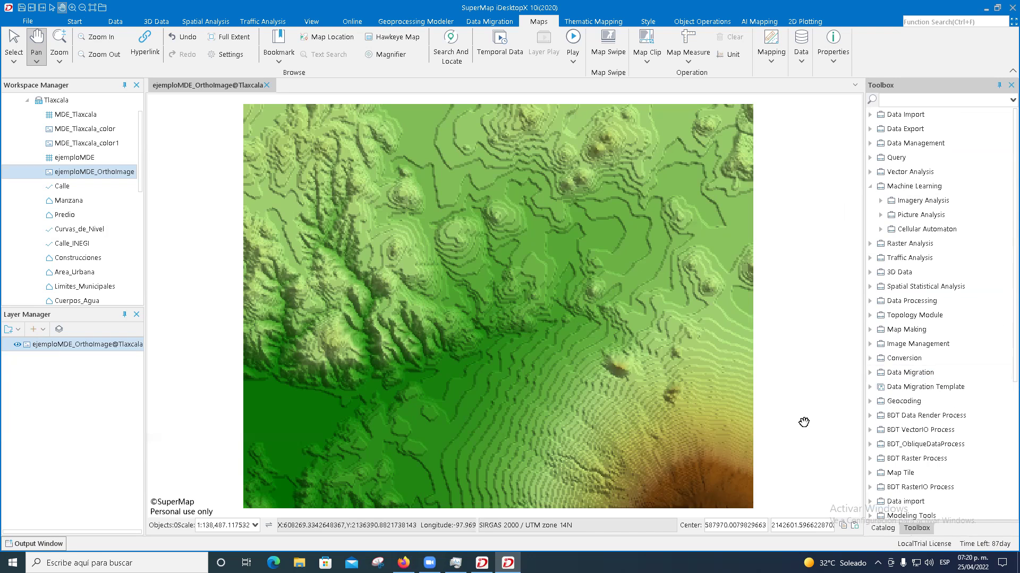
- Examine the Picture Analysis, Cellular Automaton and Imagery Analysis tools together under Machine Learning
click(883, 231)
click(882, 218)
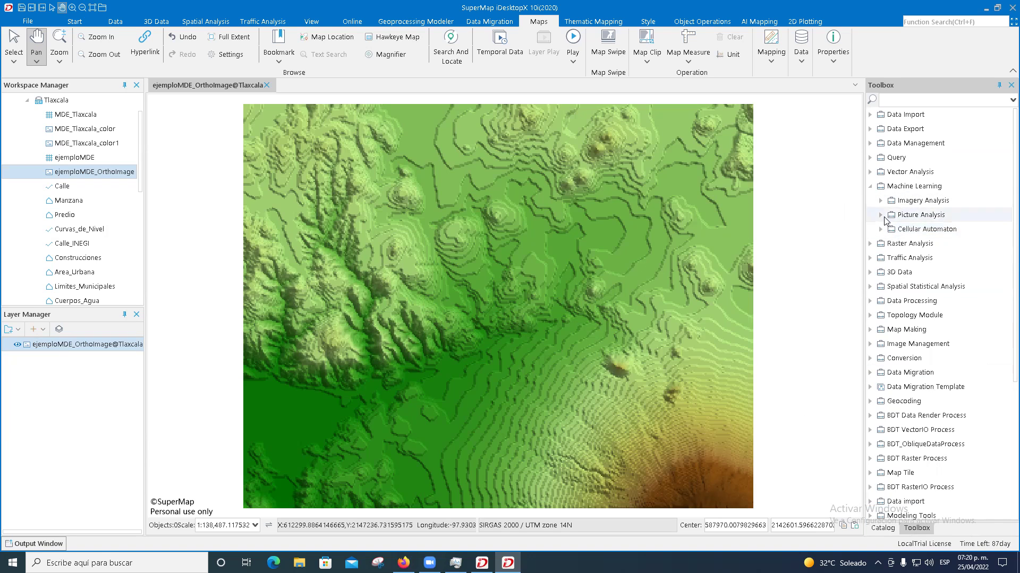
click(882, 218)
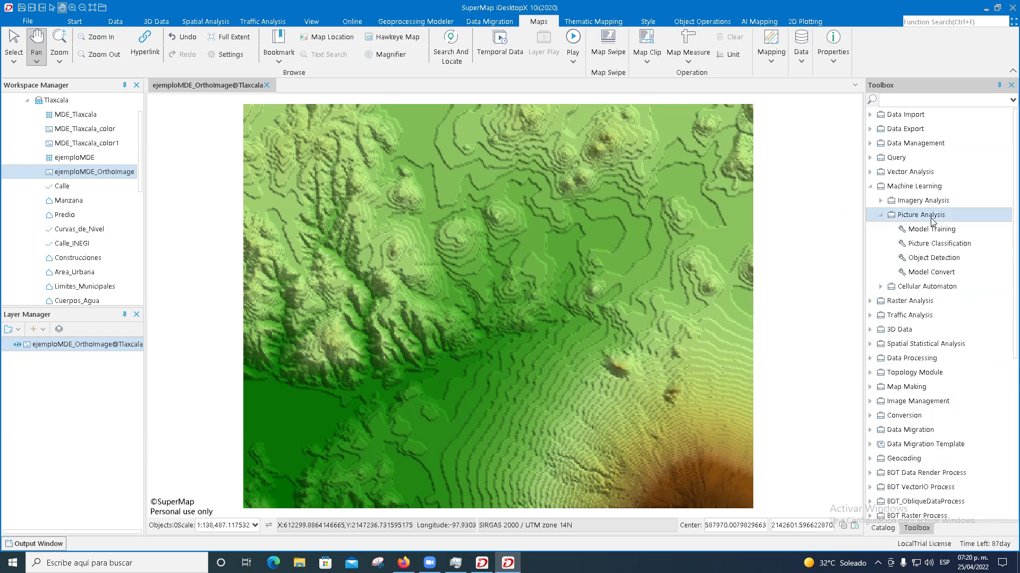
click(880, 288)
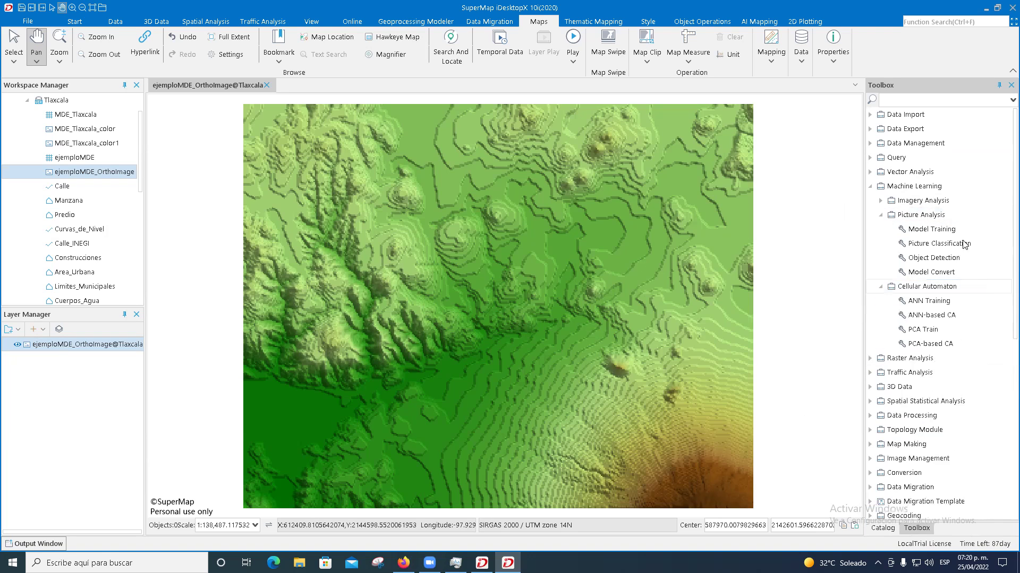
click(881, 202)
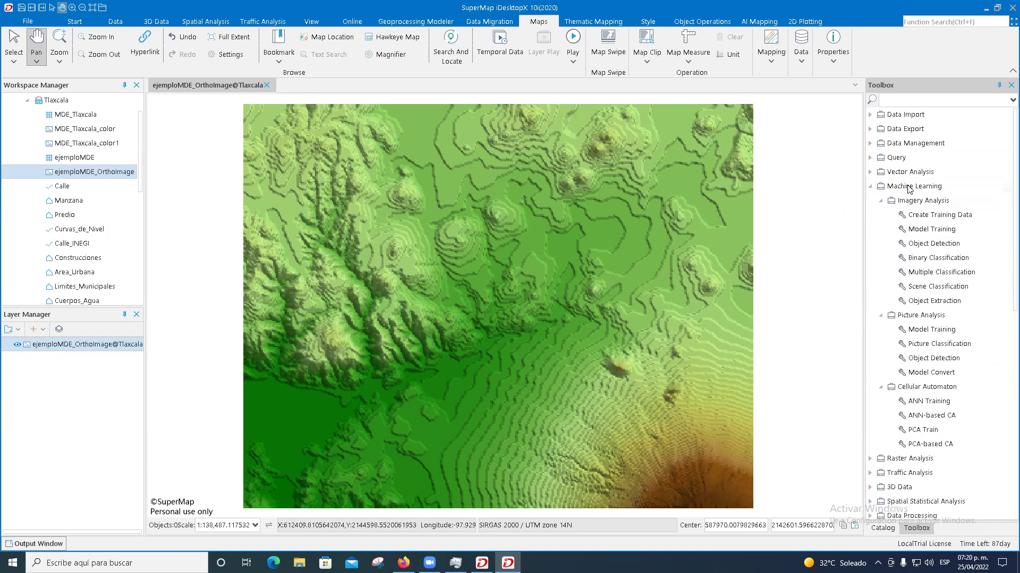
click(903, 402)
click(924, 362)
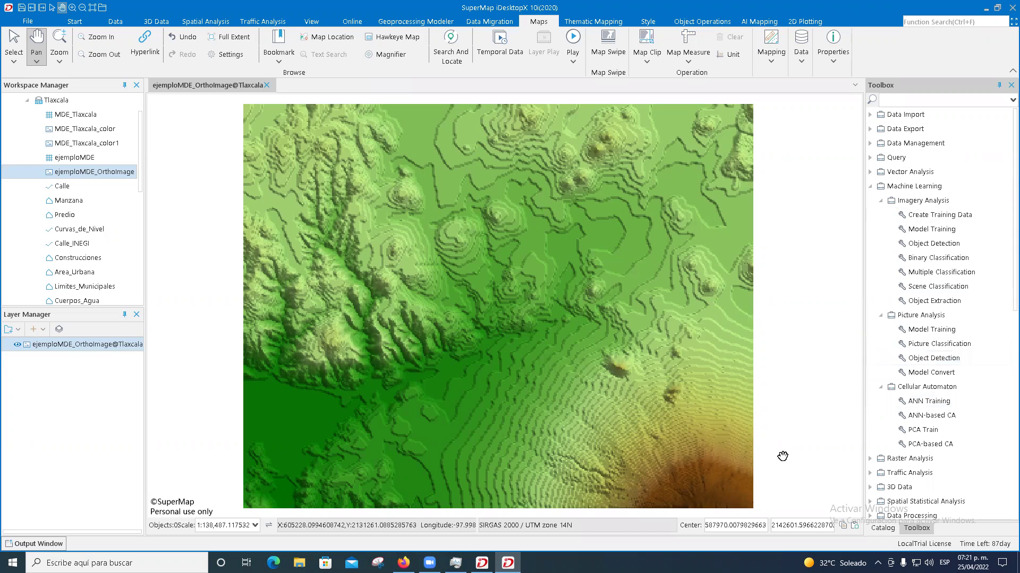
- Switch to File Explorer and open the AGEB_MARGINACION_2020_EDO_MEX folder inside the Toluca folder
click(482, 563)
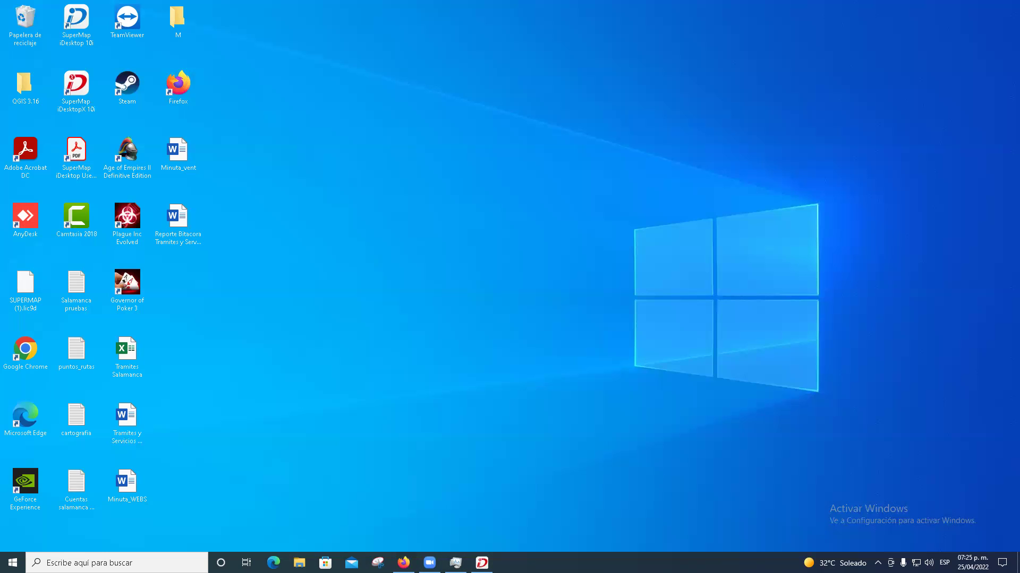
key(super+e)
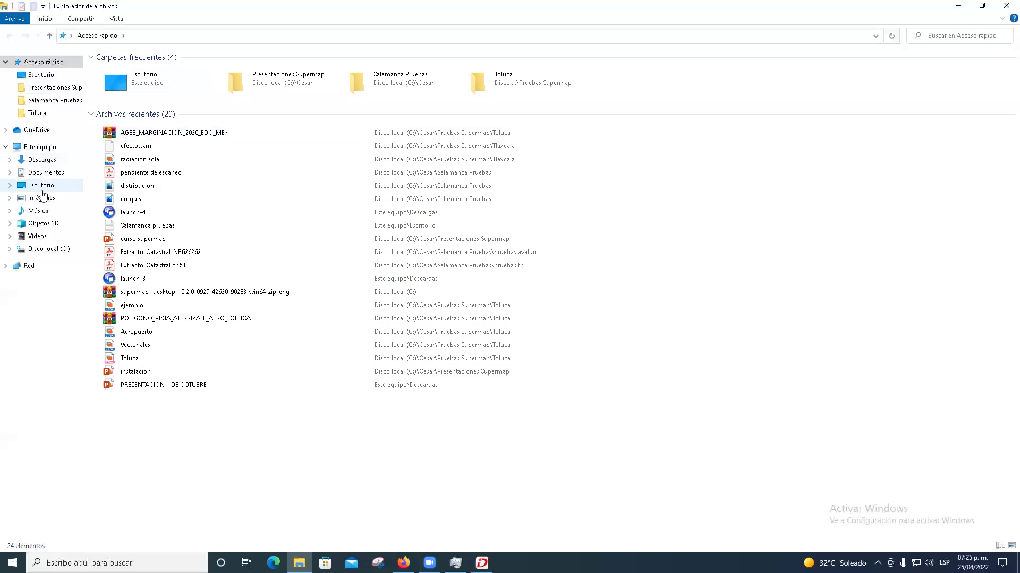
click(40, 113)
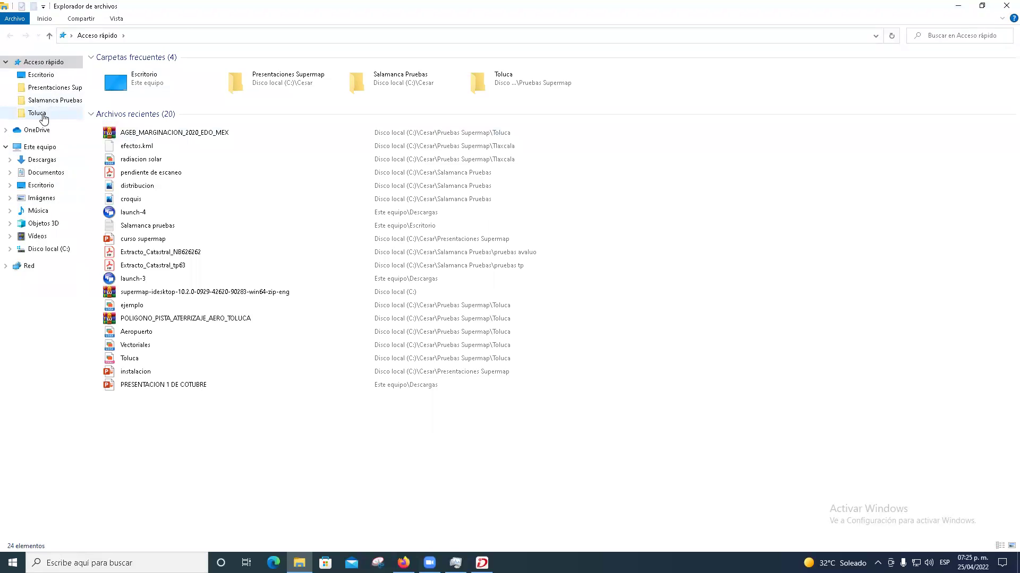
scroll(330, 245, down, 3)
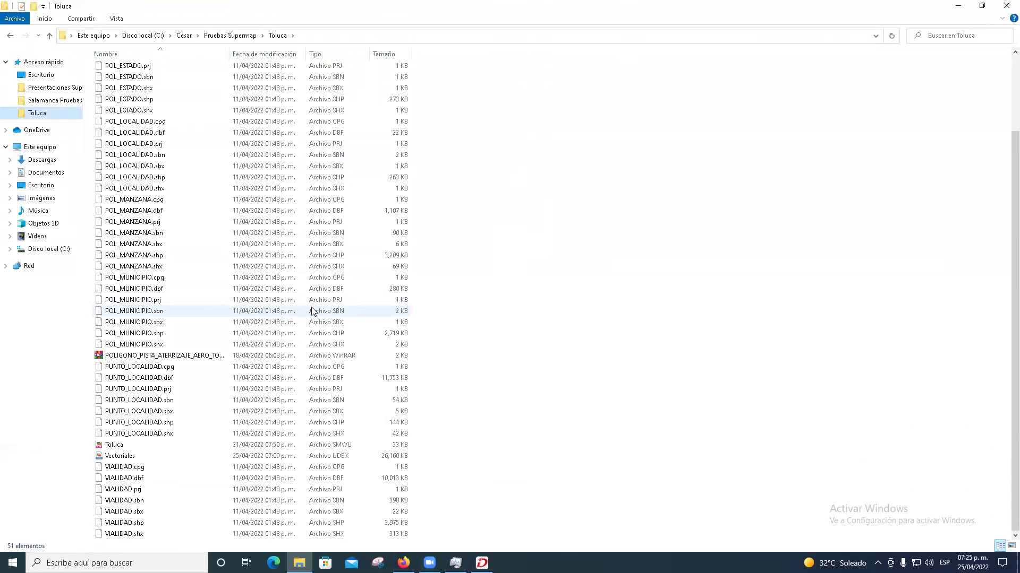
scroll(340, 271, up, 3)
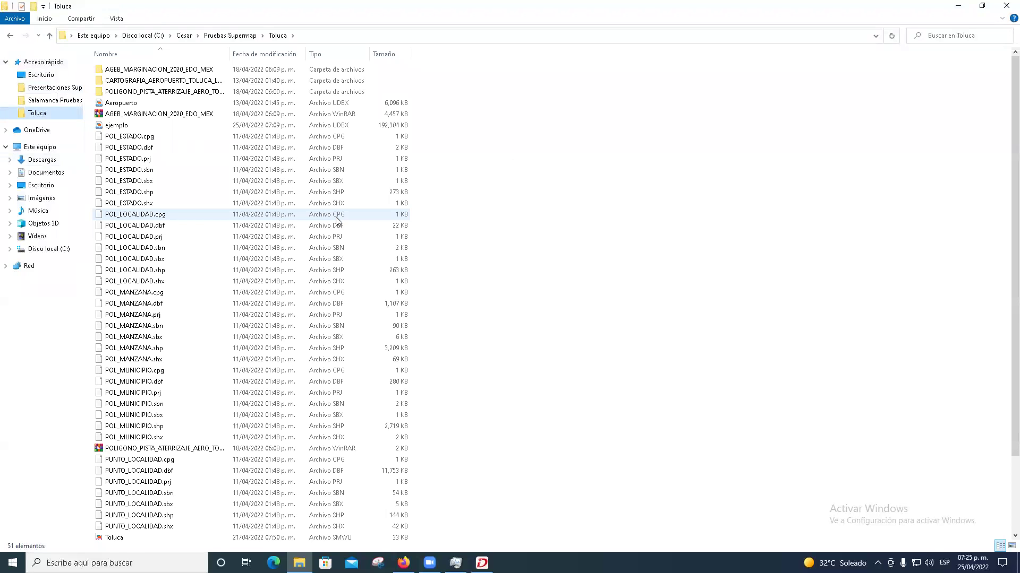
click(159, 72)
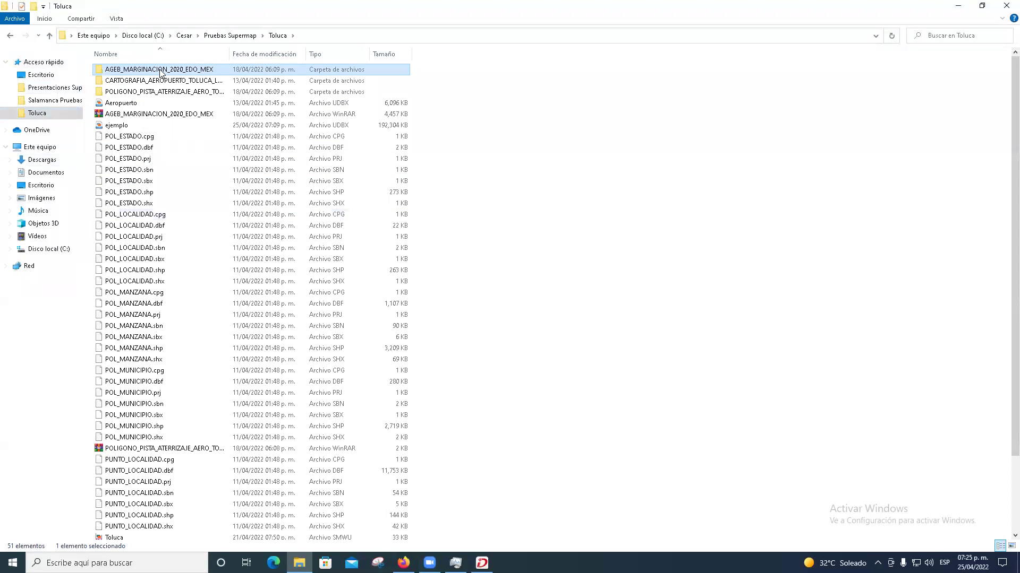
double_click(160, 73)
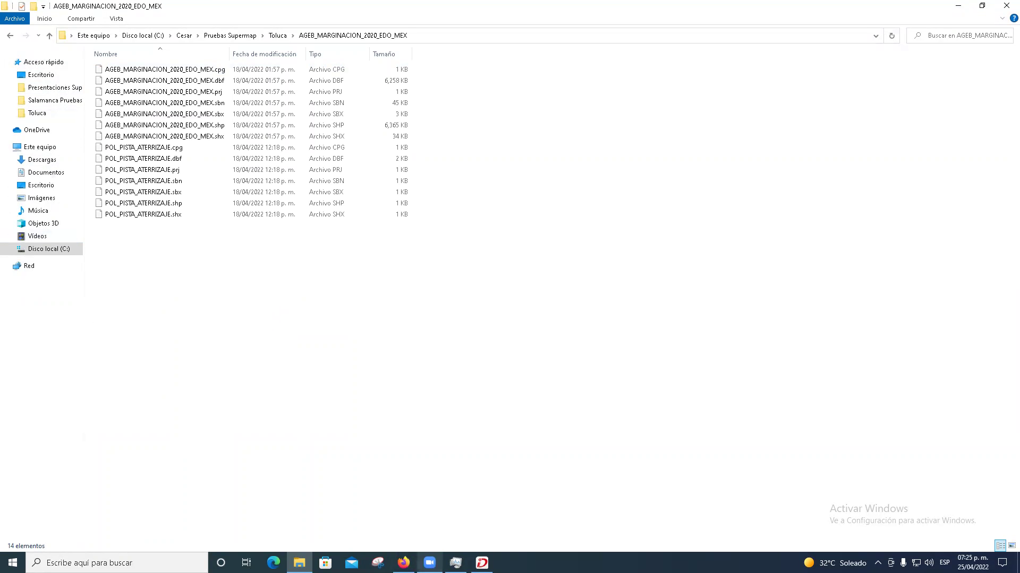
- Switch back to SuperMap iDesktopX and show the Catalog with the recently used workspaces
click(481, 563)
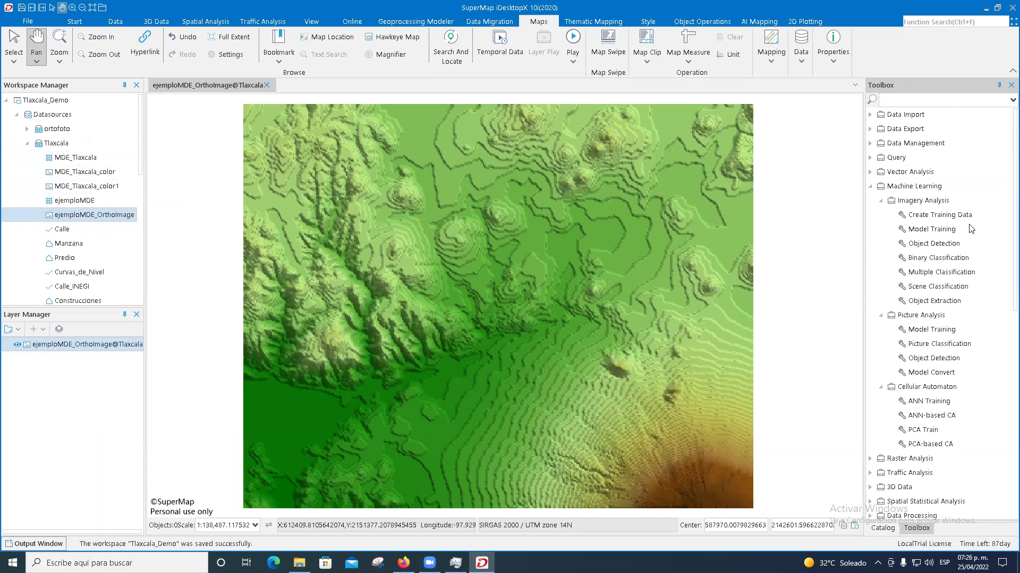
click(881, 528)
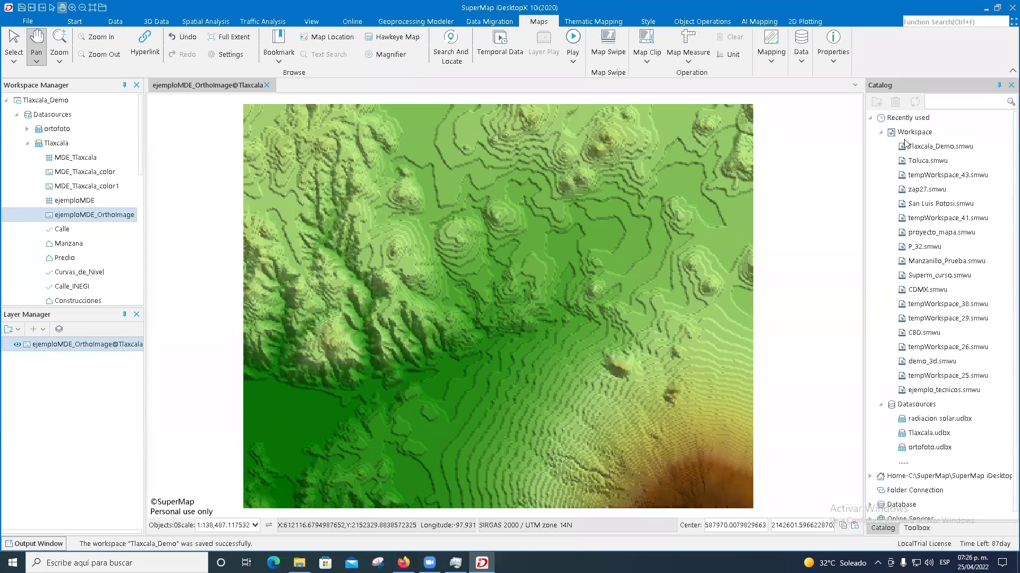
double_click(928, 161)
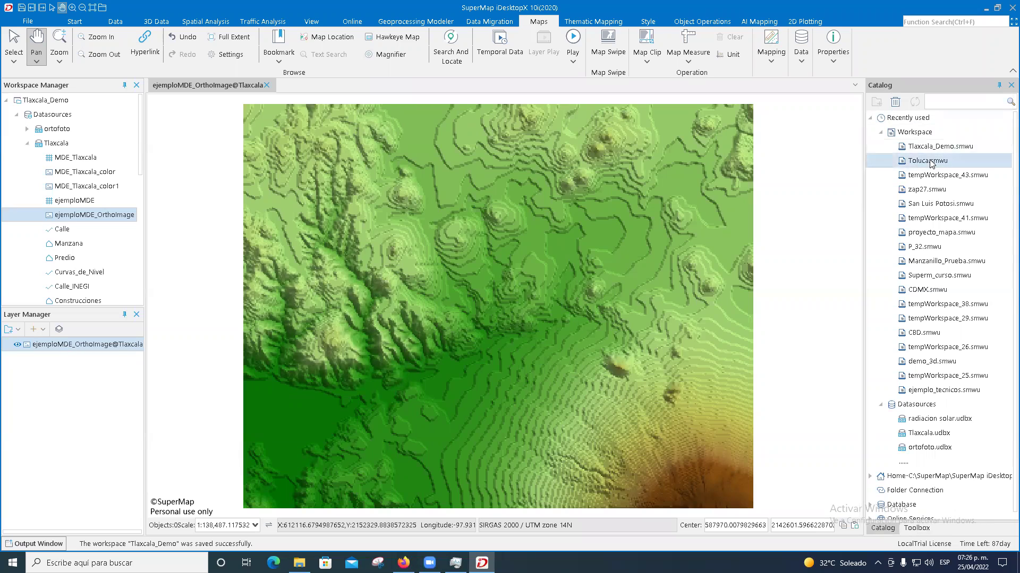
click(480, 305)
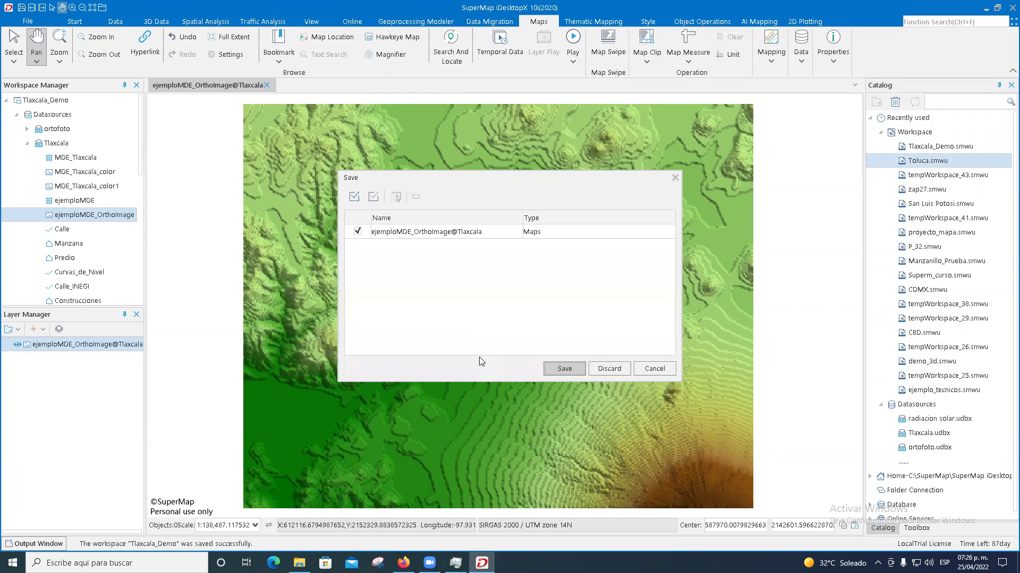
click(666, 368)
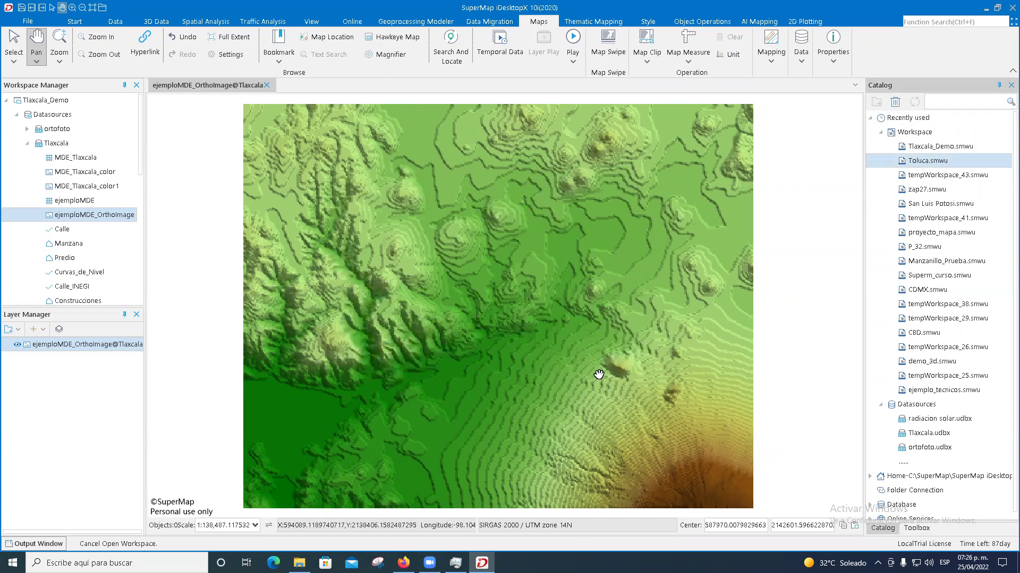
- Open the recently used Toluca.smwu workspace without saving the current workspace
click(938, 149)
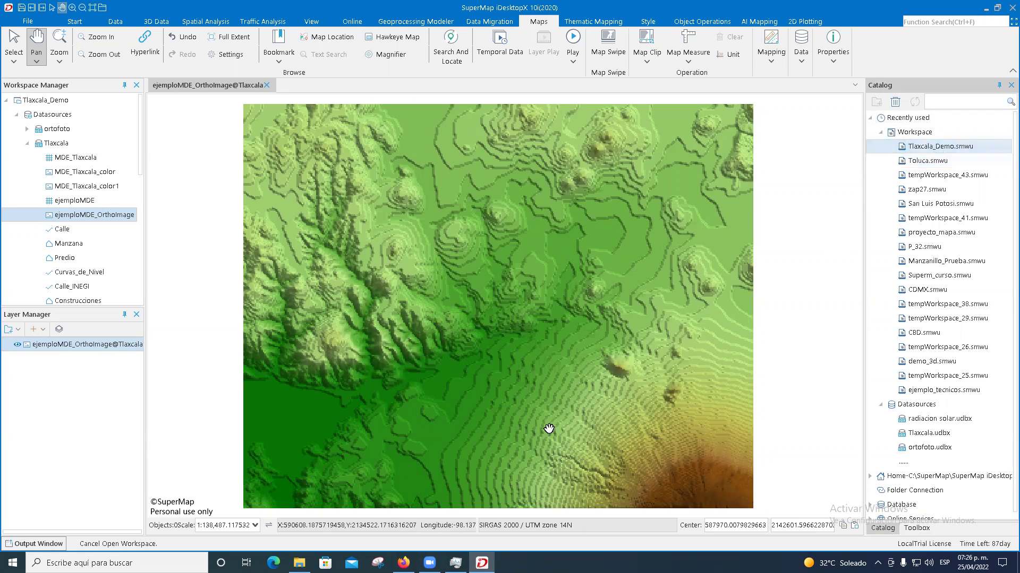
double_click(918, 161)
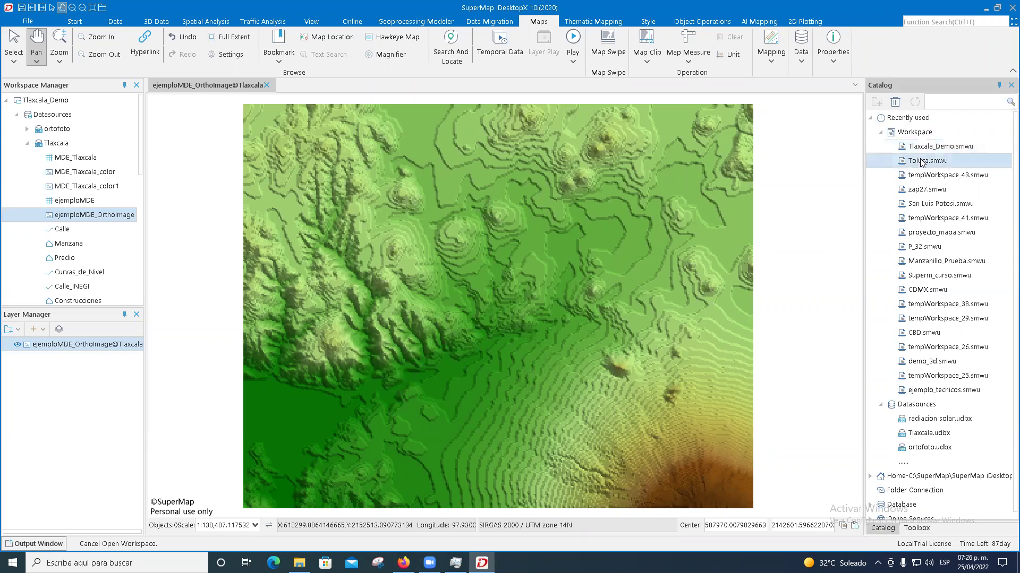
click(528, 306)
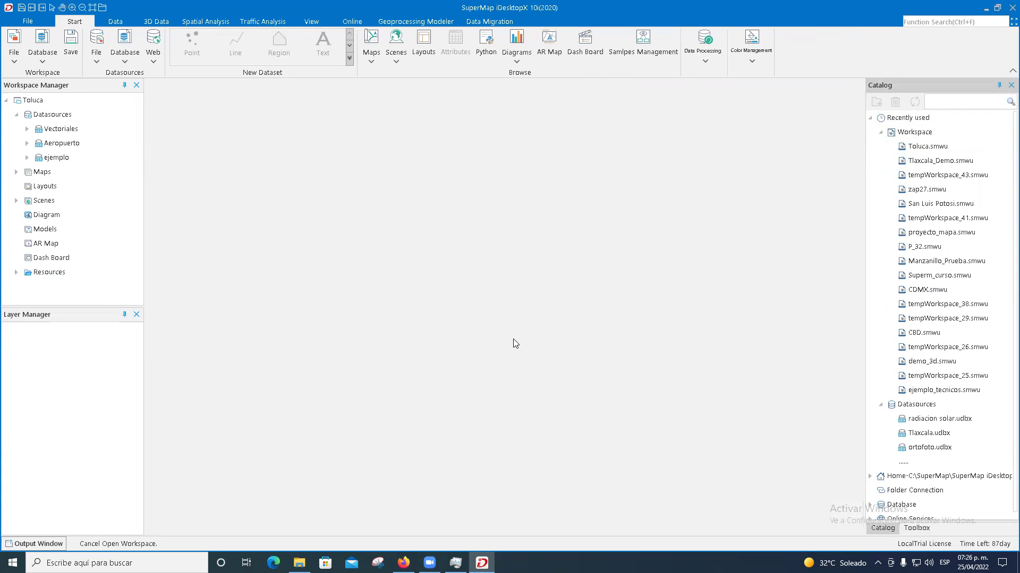
- Expand the Vectoriales, Aeropuerto and ejemplo datasources to list their datasets
click(26, 129)
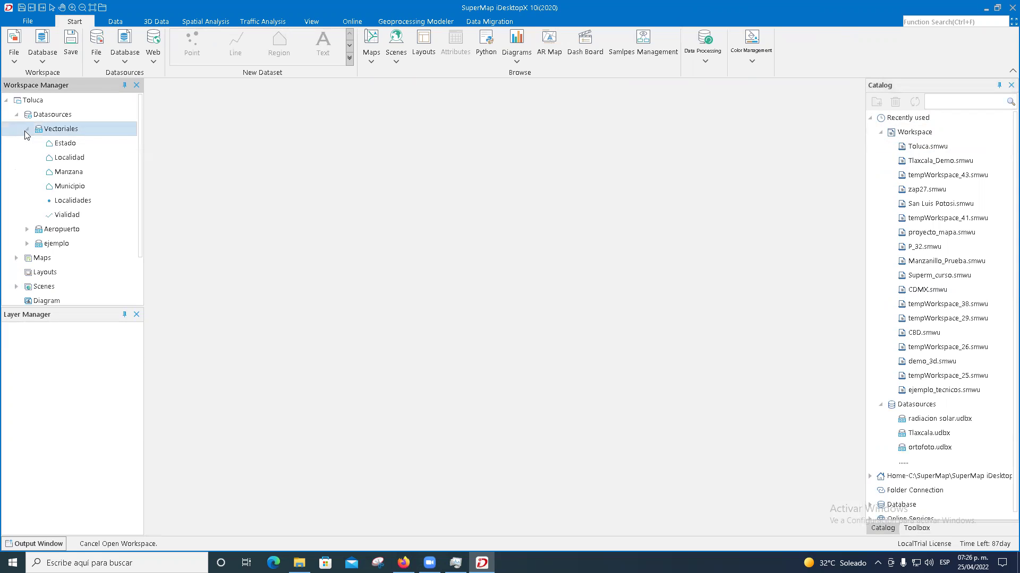
click(27, 229)
scroll(137, 192, down, 1)
scroll(135, 196, down, 1)
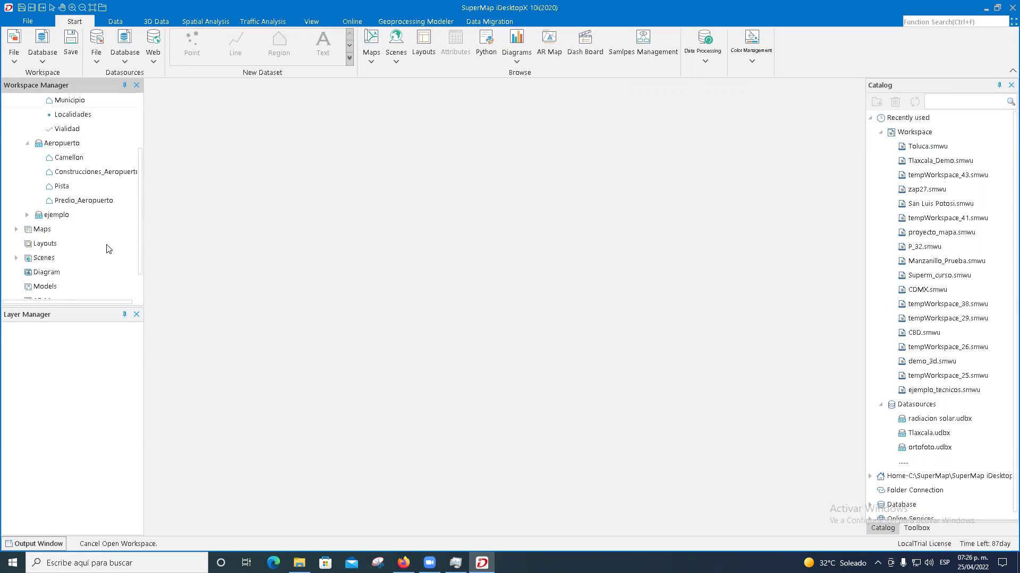
click(27, 215)
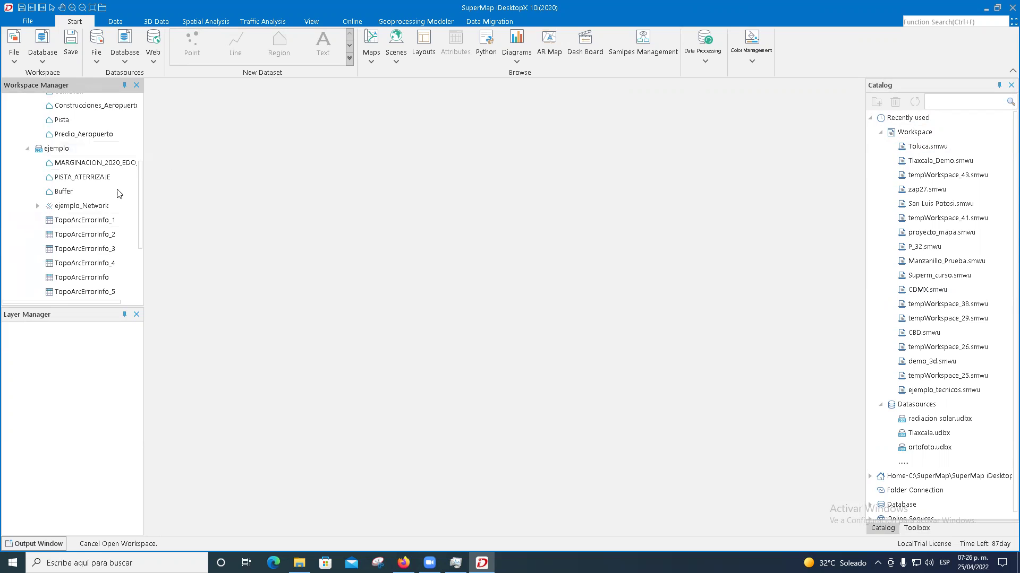
- Add the MARGINACION_2020_EDO_MEX and PISTA_ATERRIZAJE datasets from the ejemplo datasource together to a new map
click(101, 164)
shift+click(93, 178)
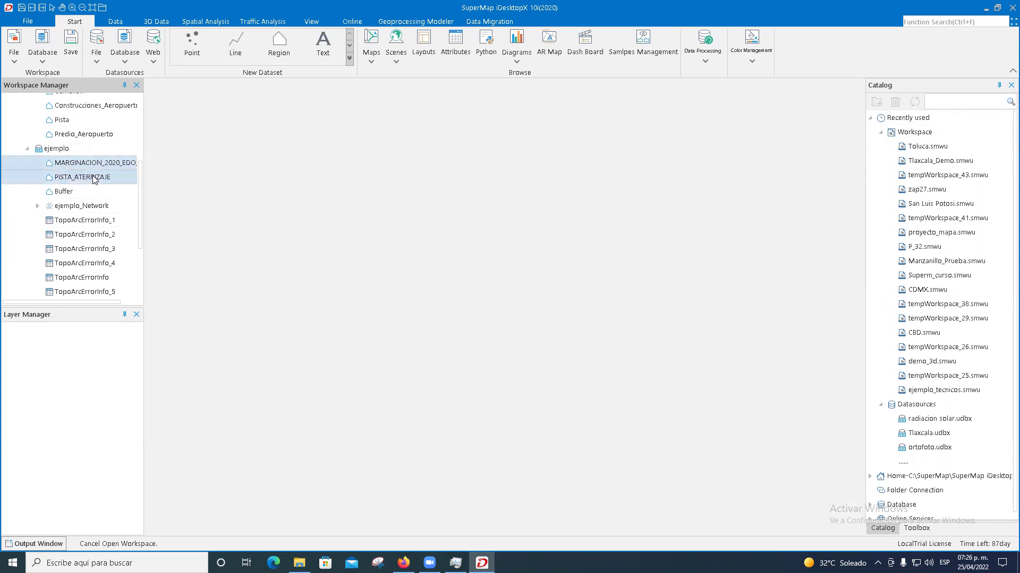
right_click(92, 176)
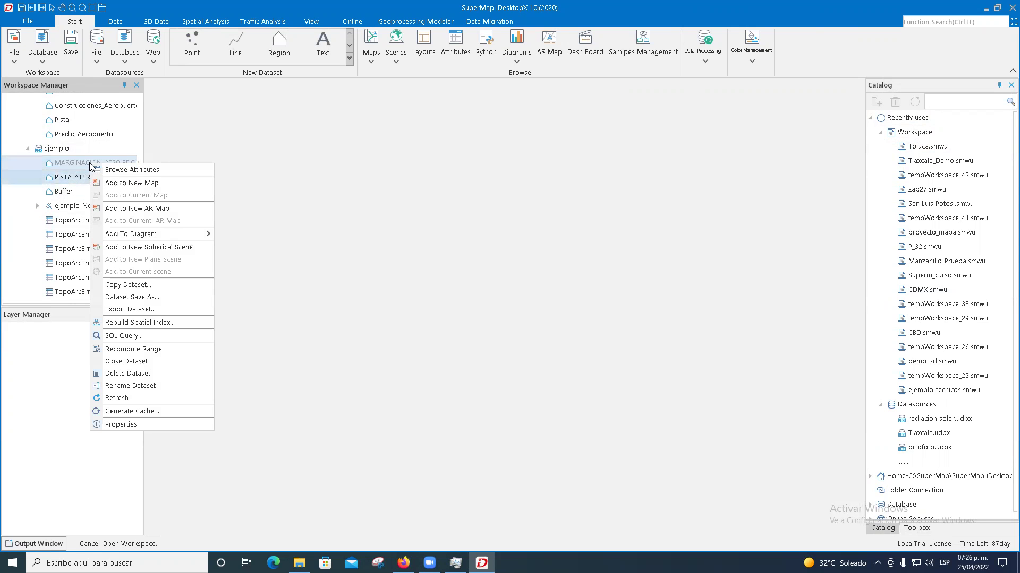
click(134, 186)
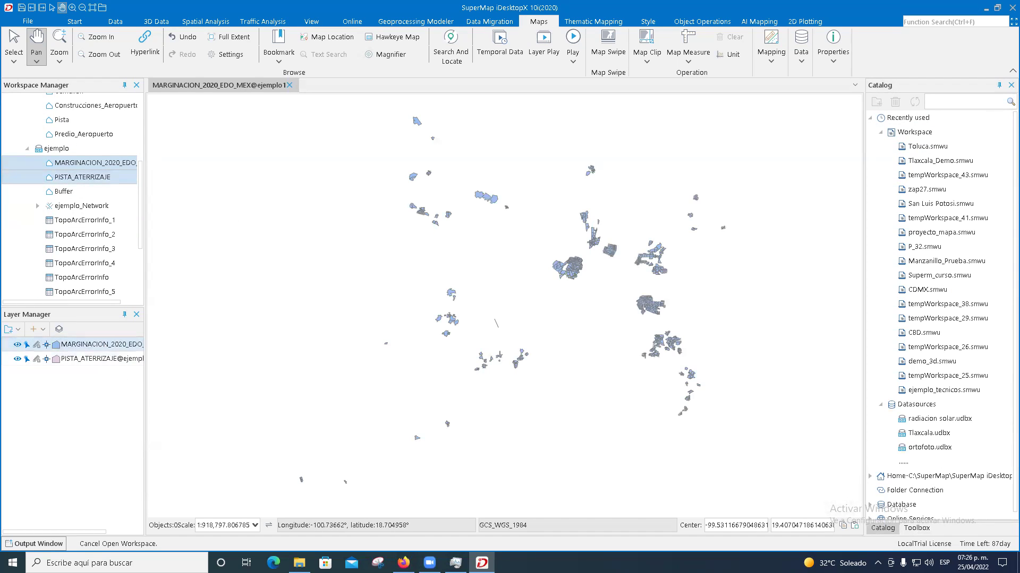
- Switch to File Explorer and examine the .shp, .shx and .dbf component files of the POL_PISTA_ATERRIZAJE shapefile
click(299, 562)
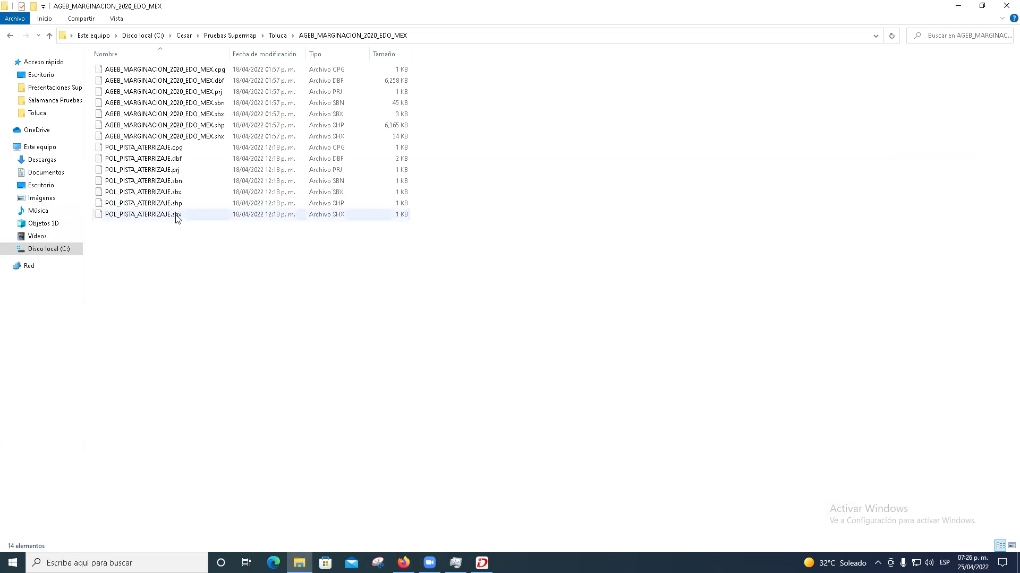
click(167, 205)
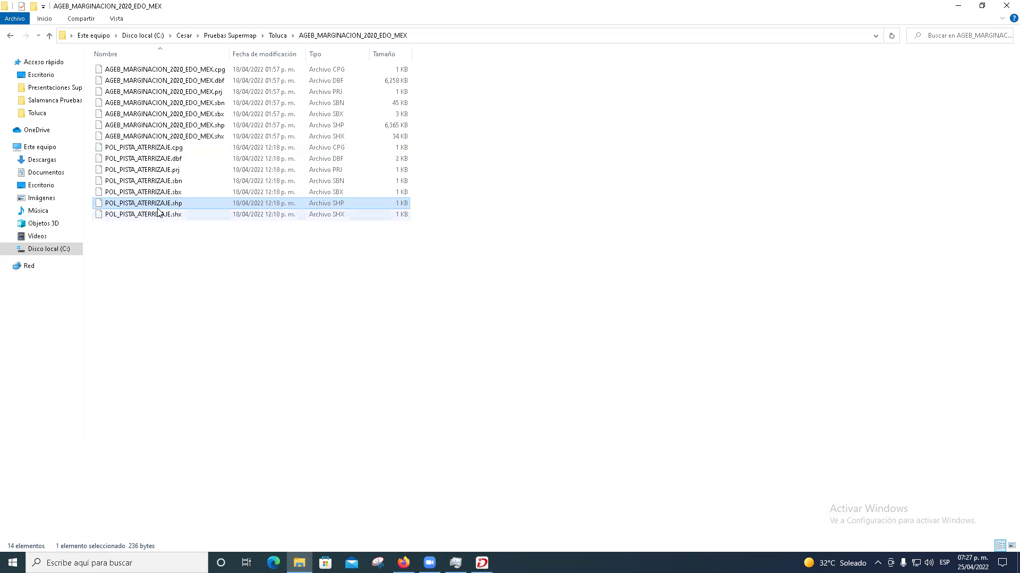
click(173, 218)
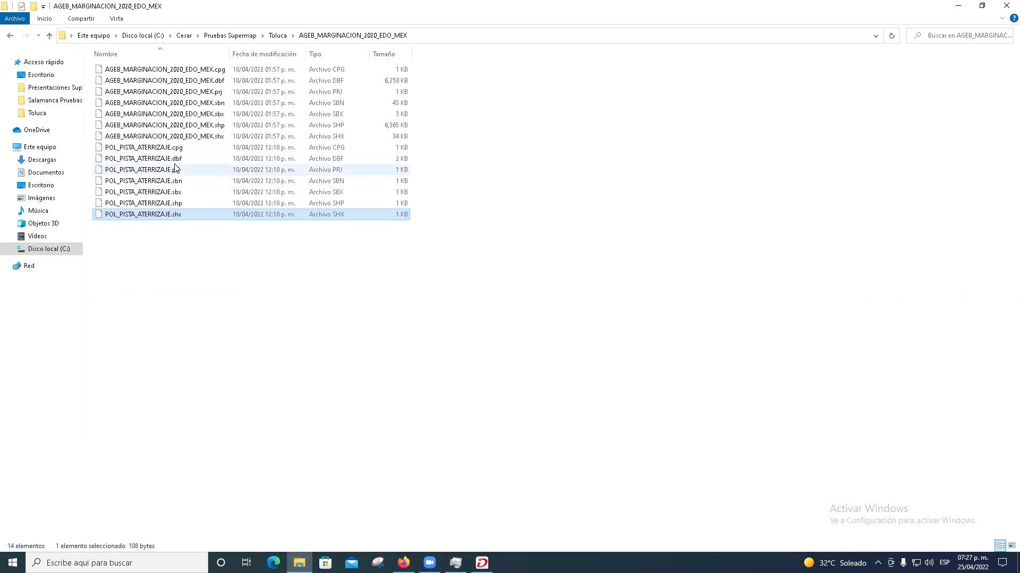
click(165, 162)
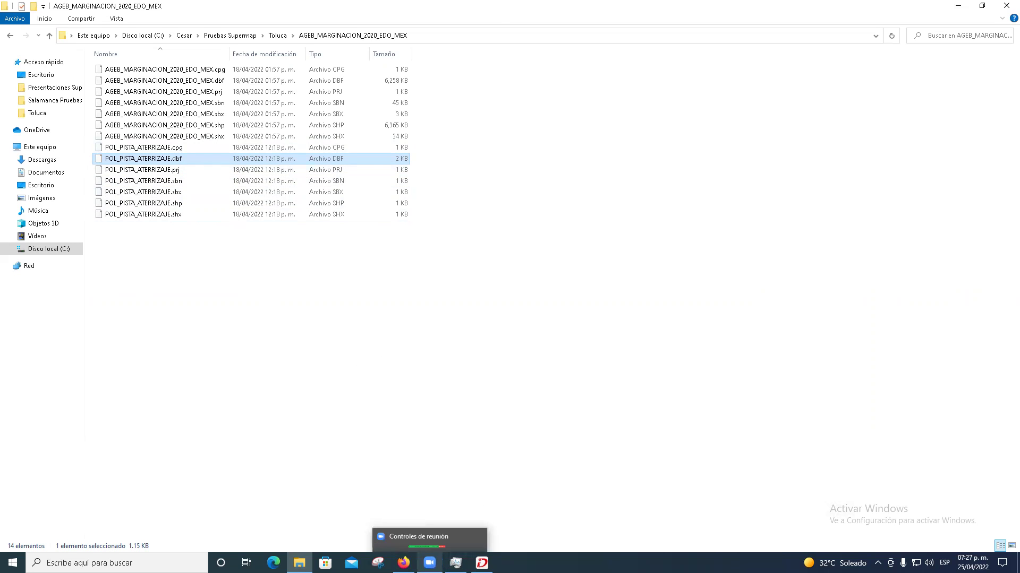
- Return to SuperMap iDesktopX and browse the attribute table associated with the MARGINACION_2020_EDO_MEX layer
mouse_move(481, 562)
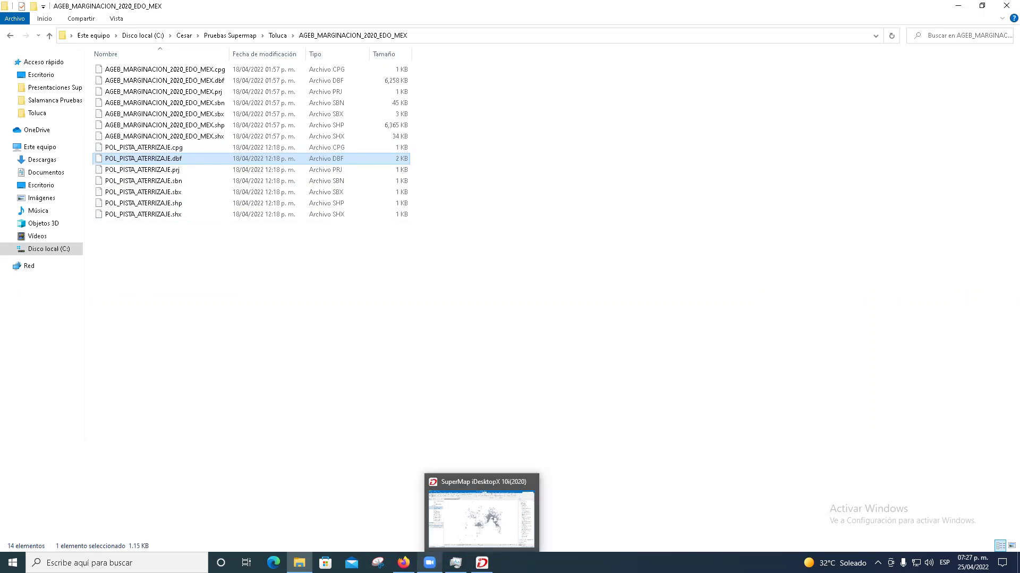
click(482, 563)
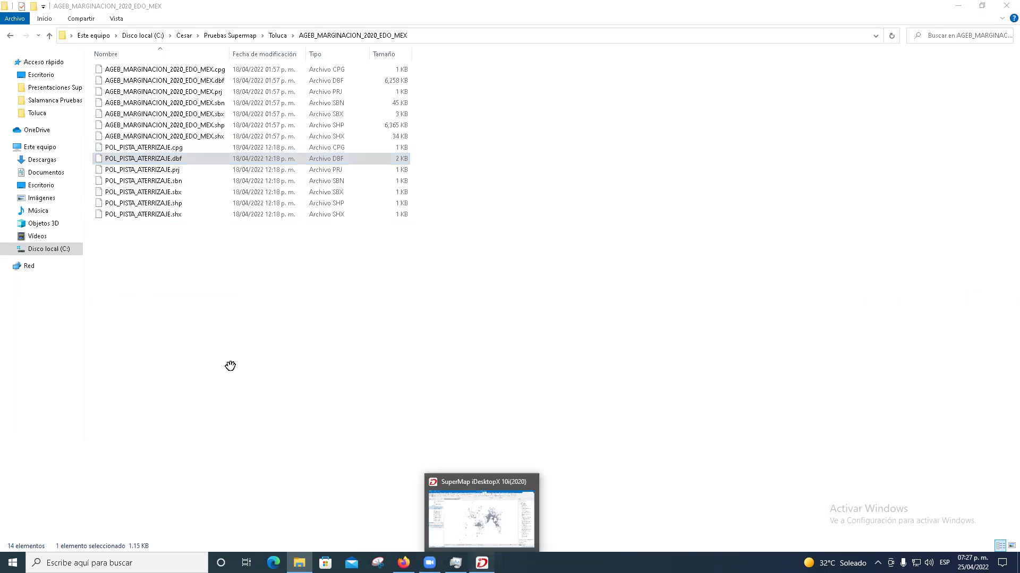
right_click(77, 351)
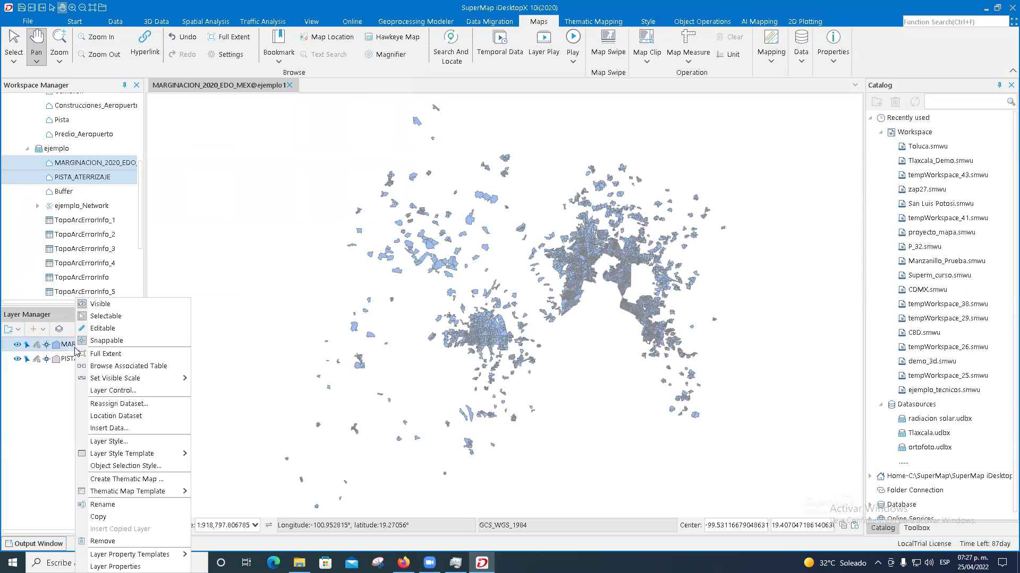
click(120, 367)
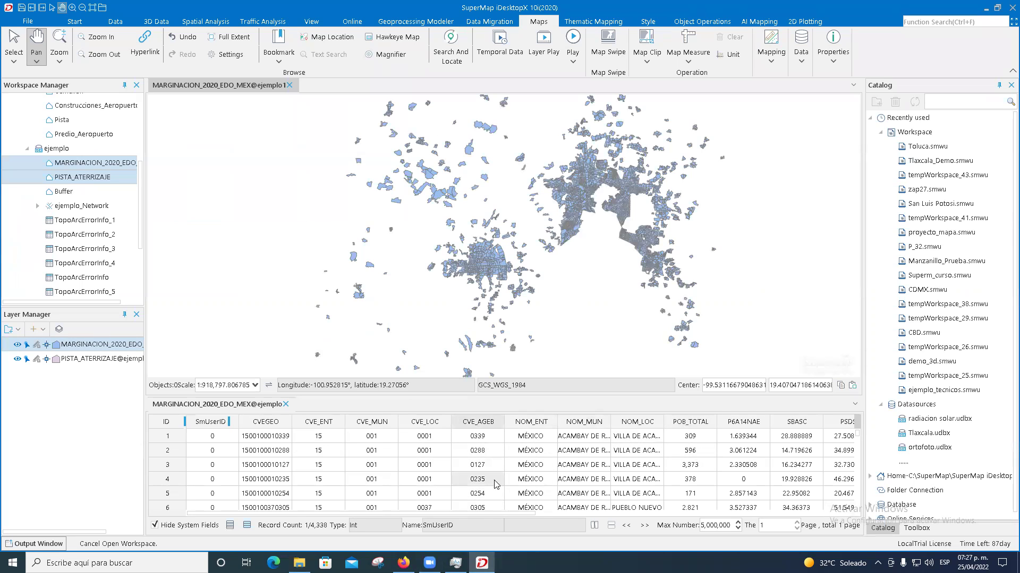
- Switch to File Explorer and examine the POL_PISTA_ATERRIZAJE.prj projection file, keeping its name
click(299, 562)
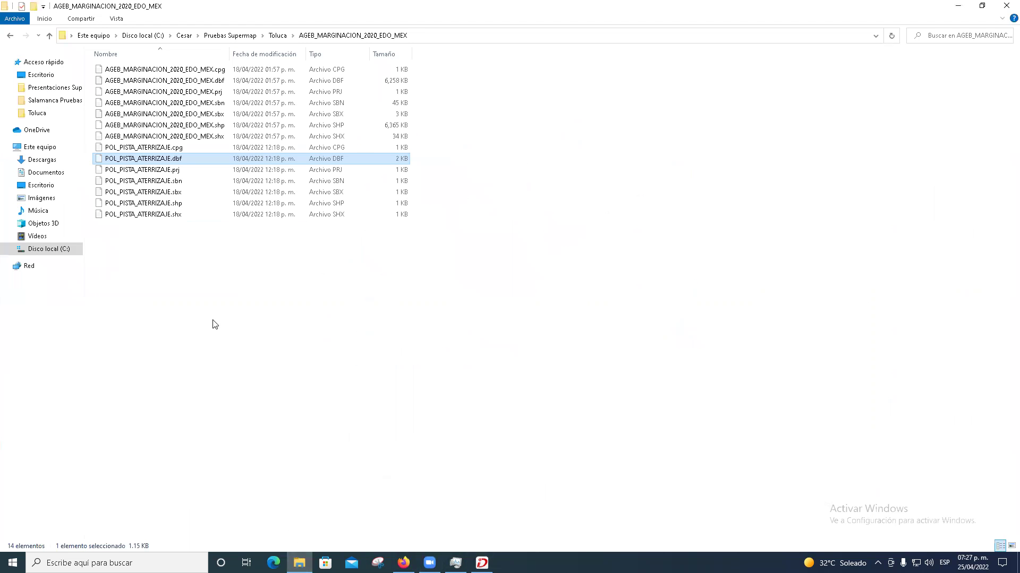
click(168, 172)
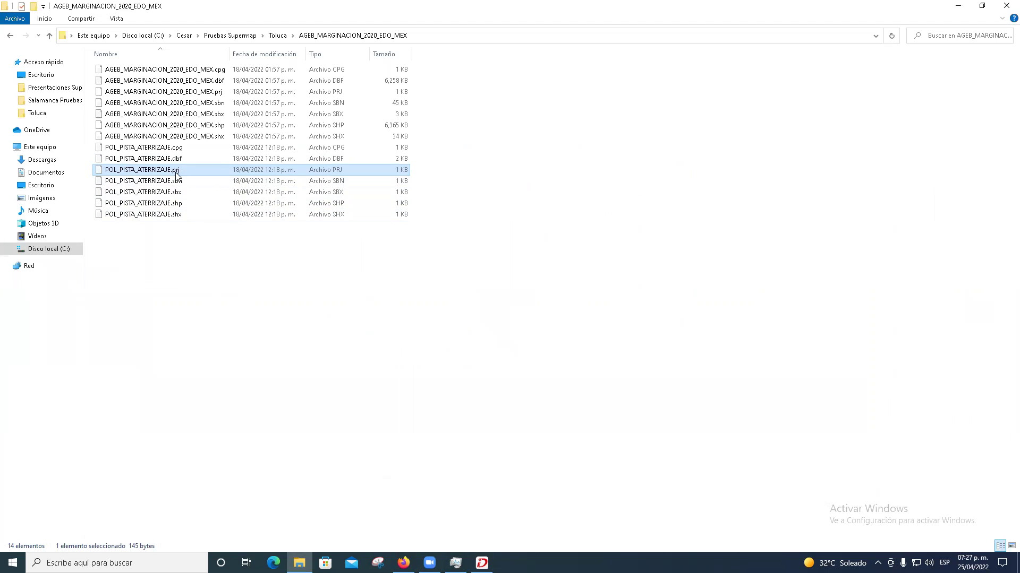
key(F2)
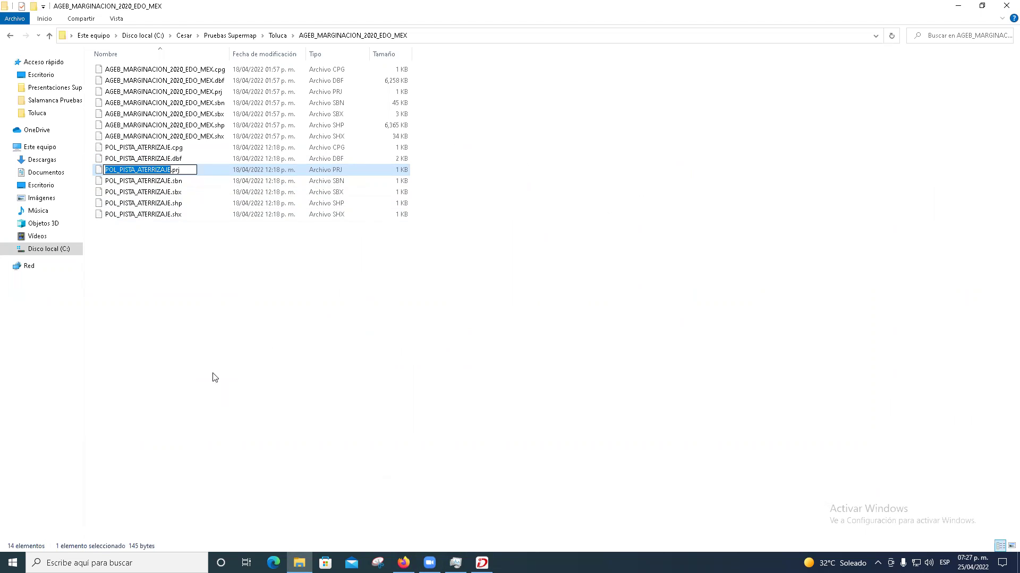
click(196, 285)
click(171, 171)
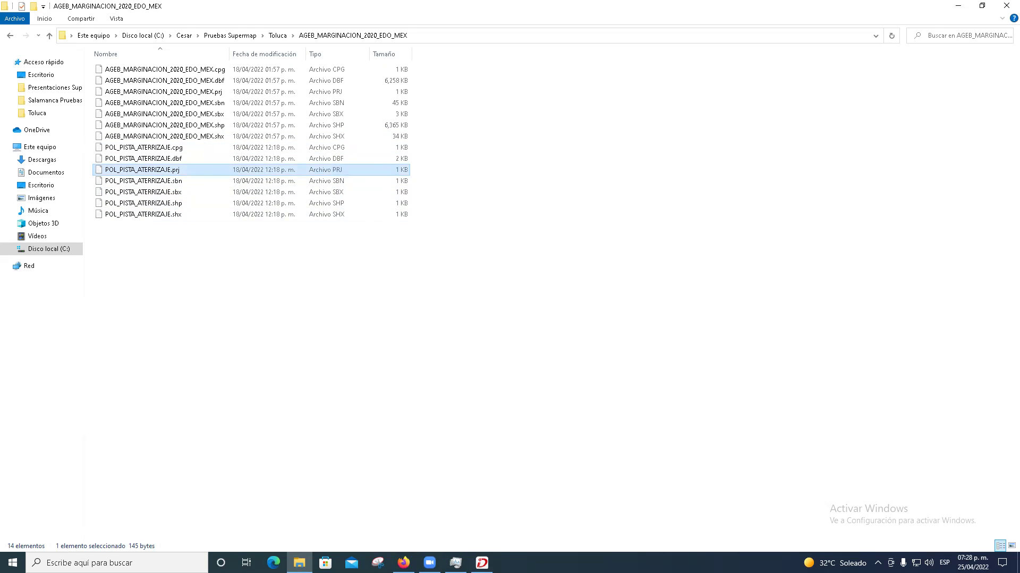
- Return to SuperMap iDesktopX and review the workspace and datasource commands, followed by the topology and data processing tools
click(482, 563)
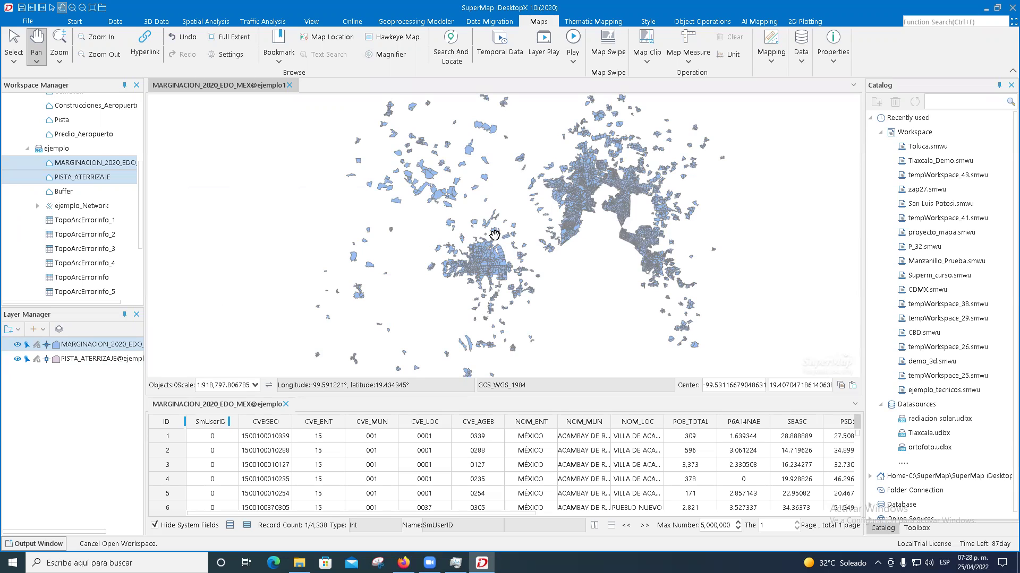
click(72, 23)
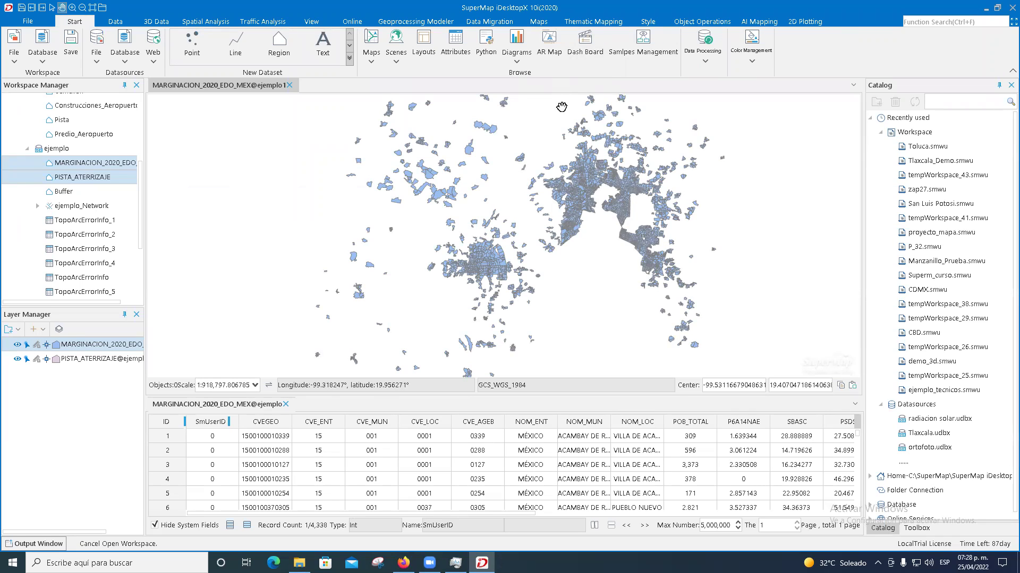
click(118, 22)
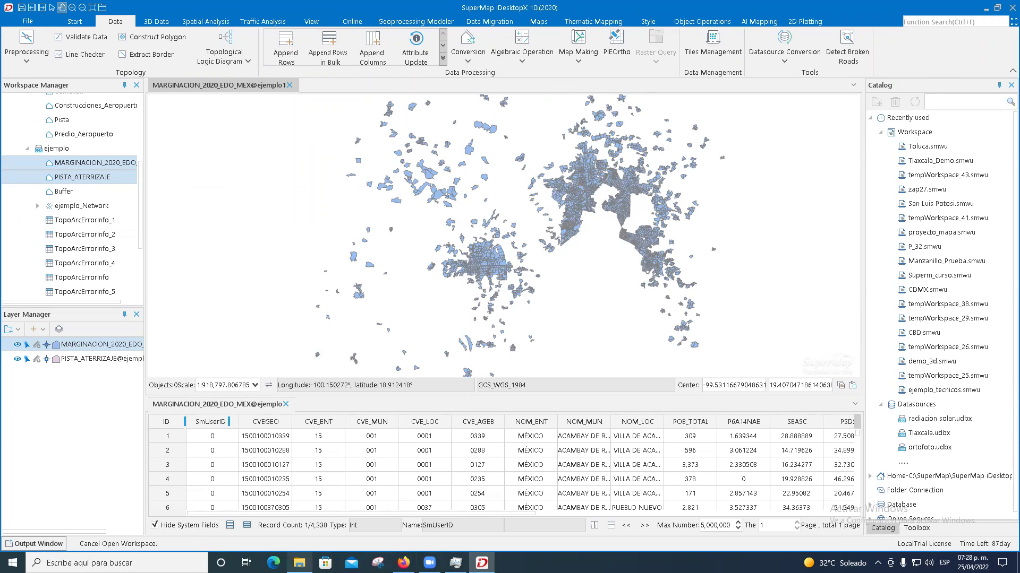
- Switch to File Explorer and examine the .shx, .dbf and .prj component files of the POL_PISTA_ATERRIZAJE shapefile
click(299, 563)
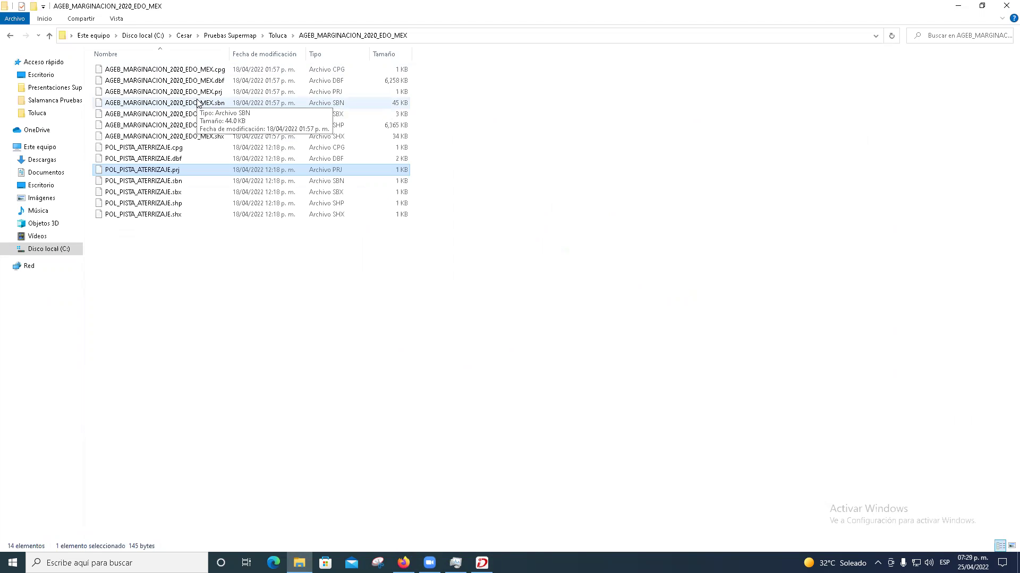
click(159, 215)
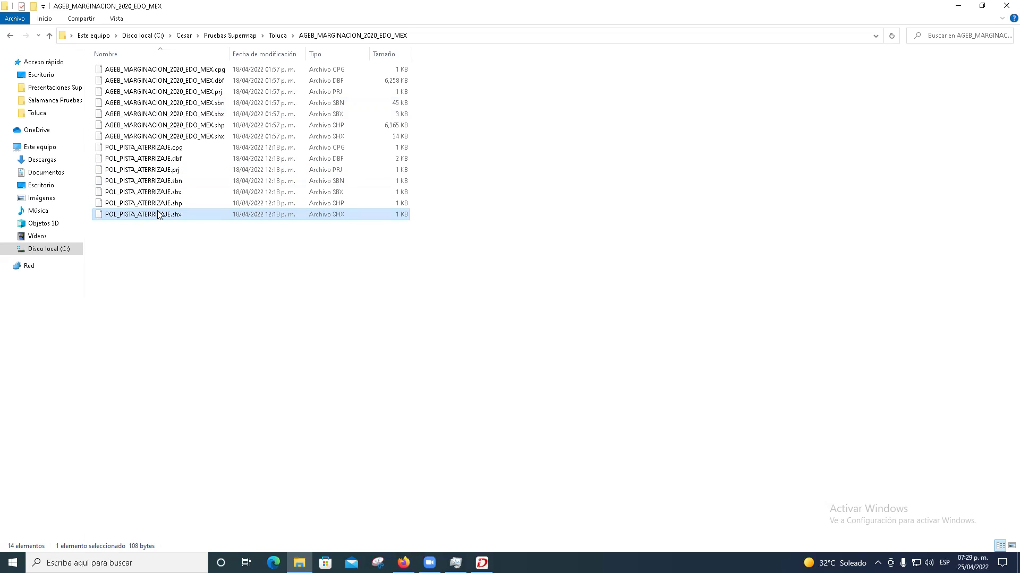
key(Up)
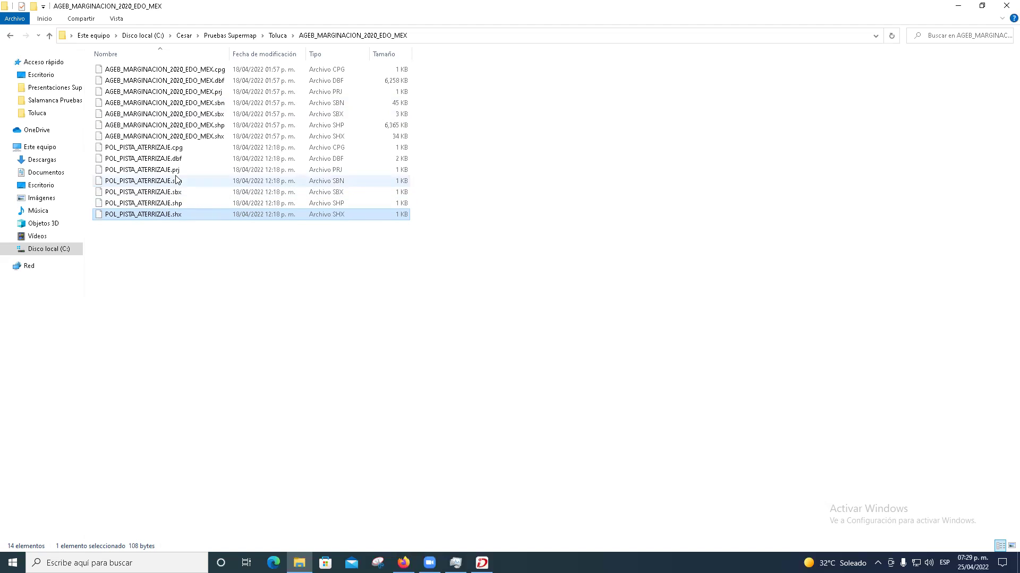
click(169, 164)
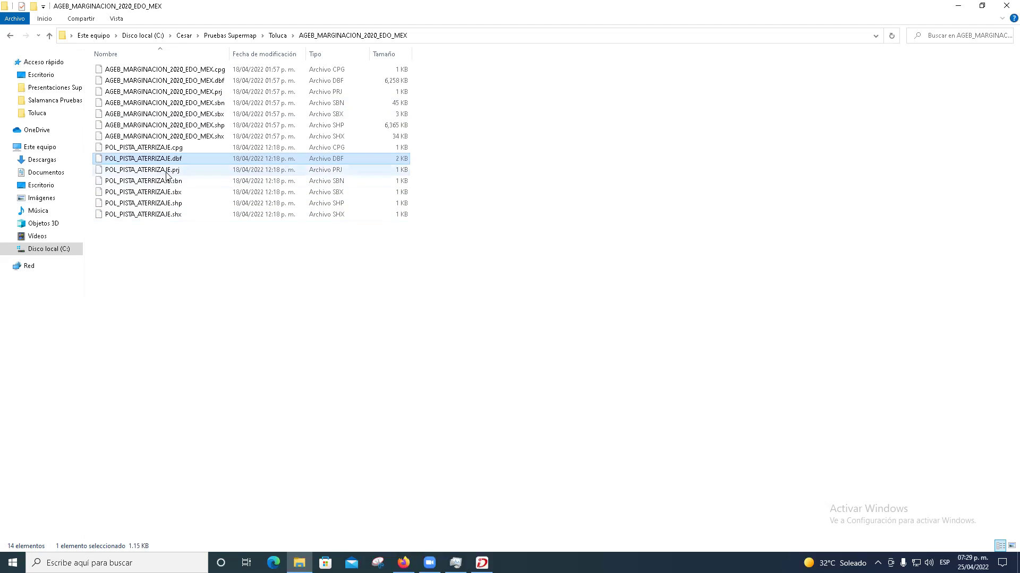
click(166, 171)
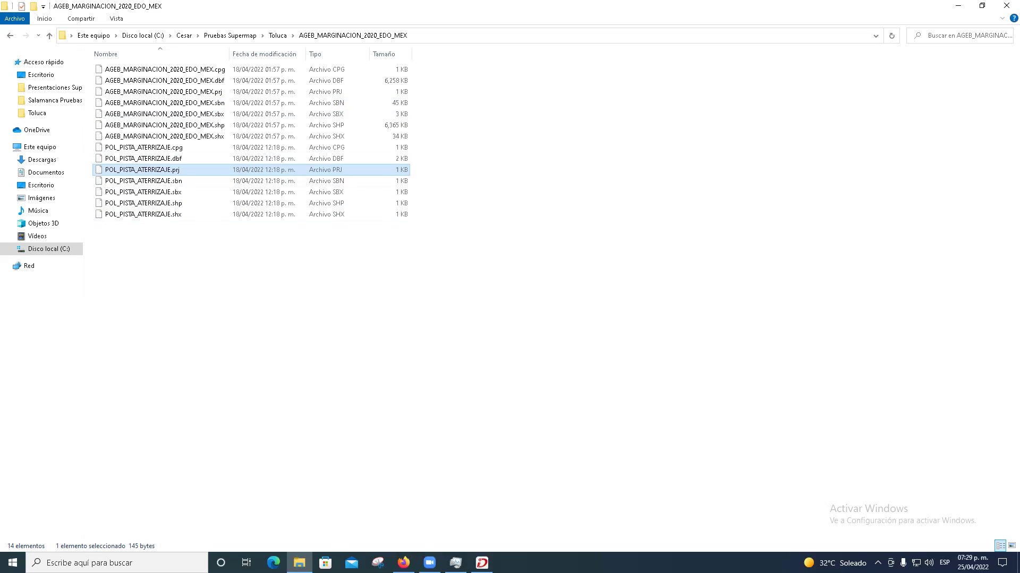
- Switch back to SuperMap iDesktopX and look over the new dataset options and the data conversion and processing tools
click(482, 563)
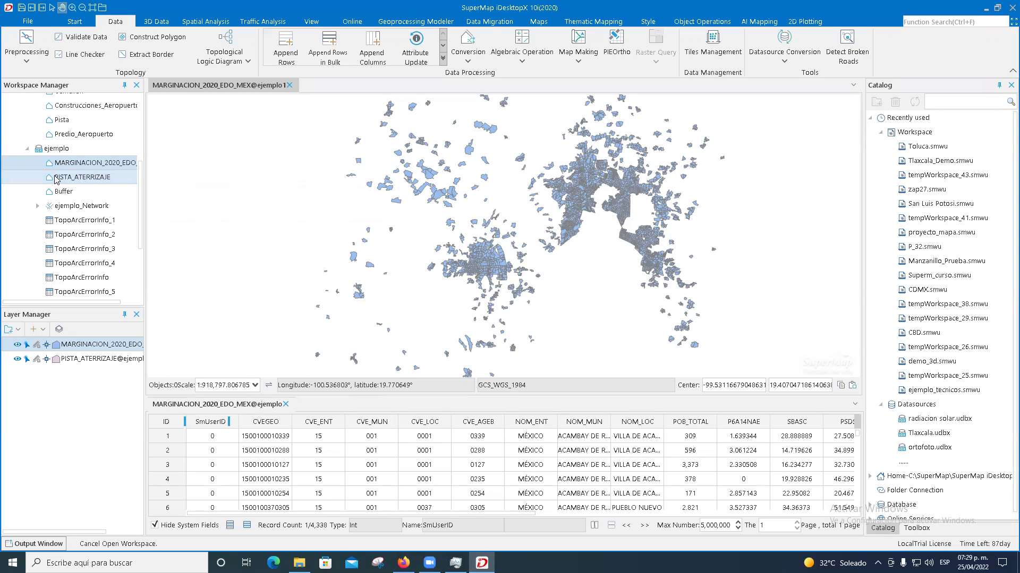
click(69, 19)
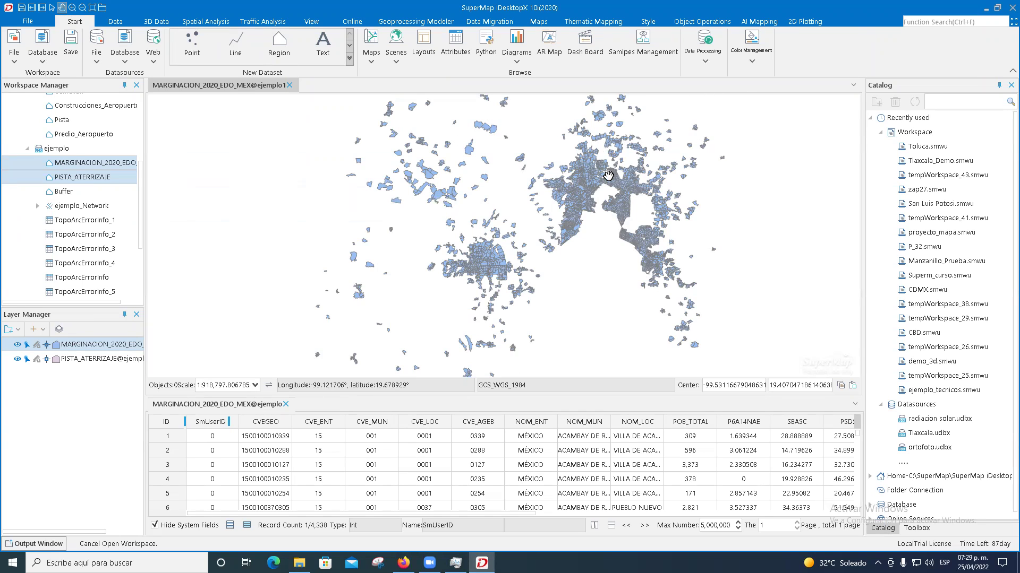
click(115, 22)
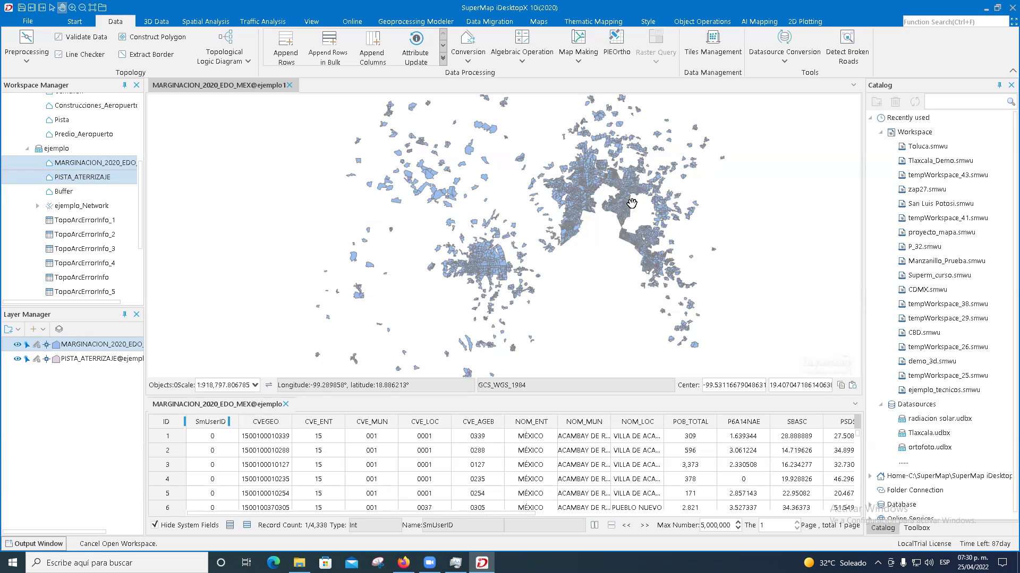
- Save the Toluca workspace with the MARGINACION_2020_EDO_MEX map shifted slightly in its window
drag(528, 247, 506, 279)
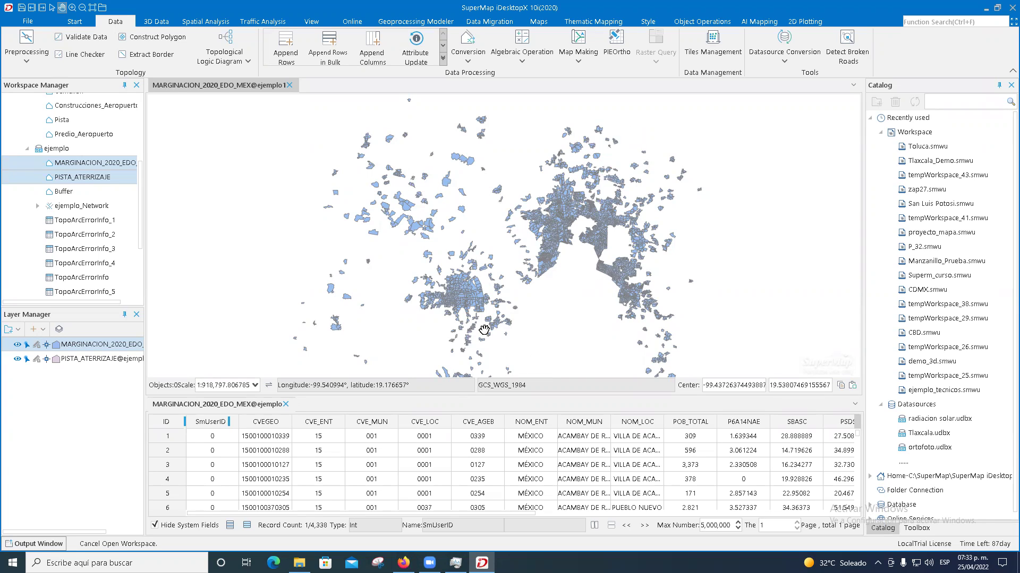
key(ctrl+s)
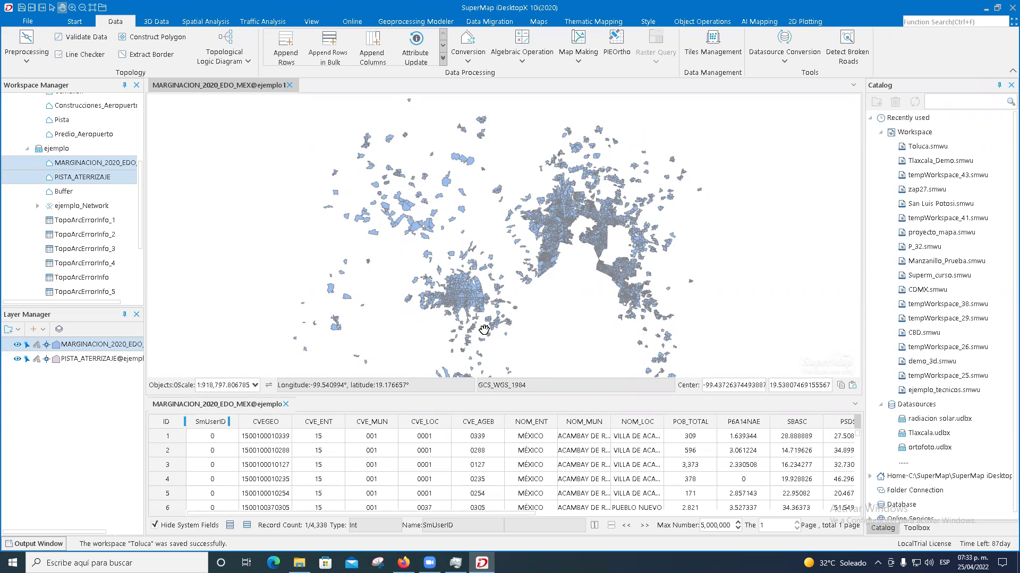